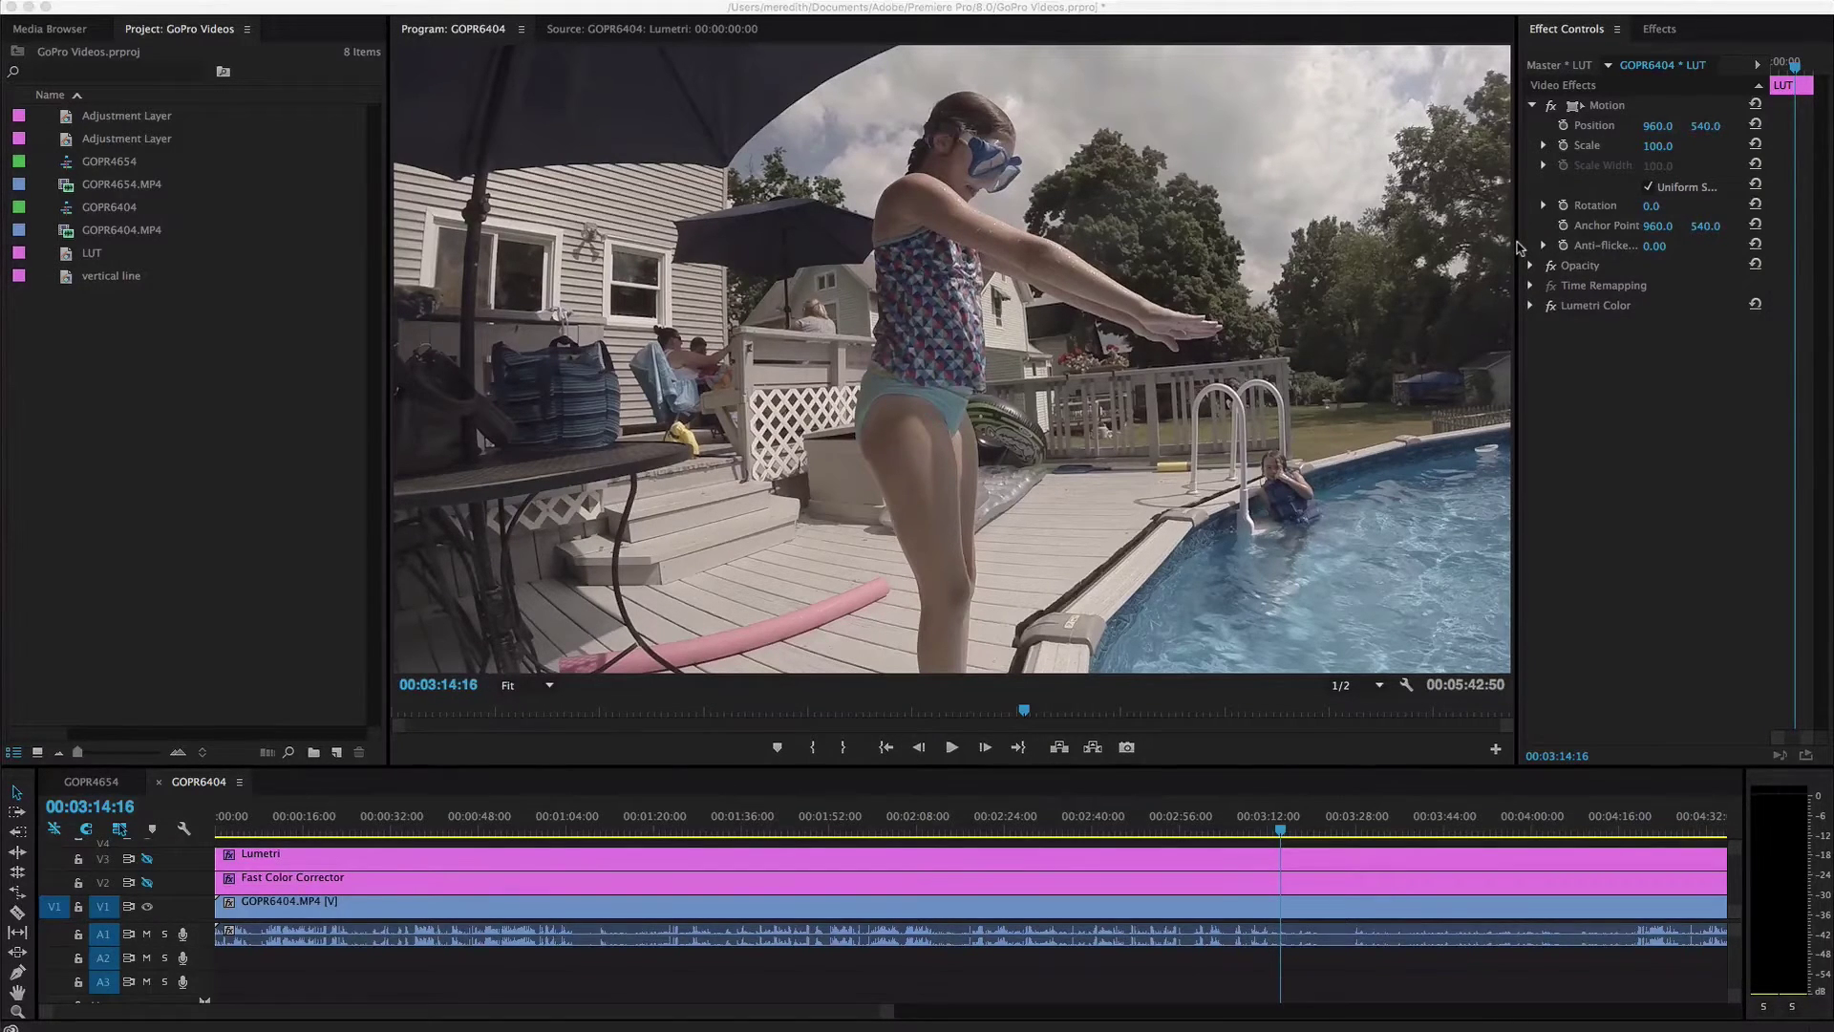
Return the Program monitor to the centre beside Source and widen it against Effect Controls
{"action": "left_click", "coordinate": [1274, 11]}
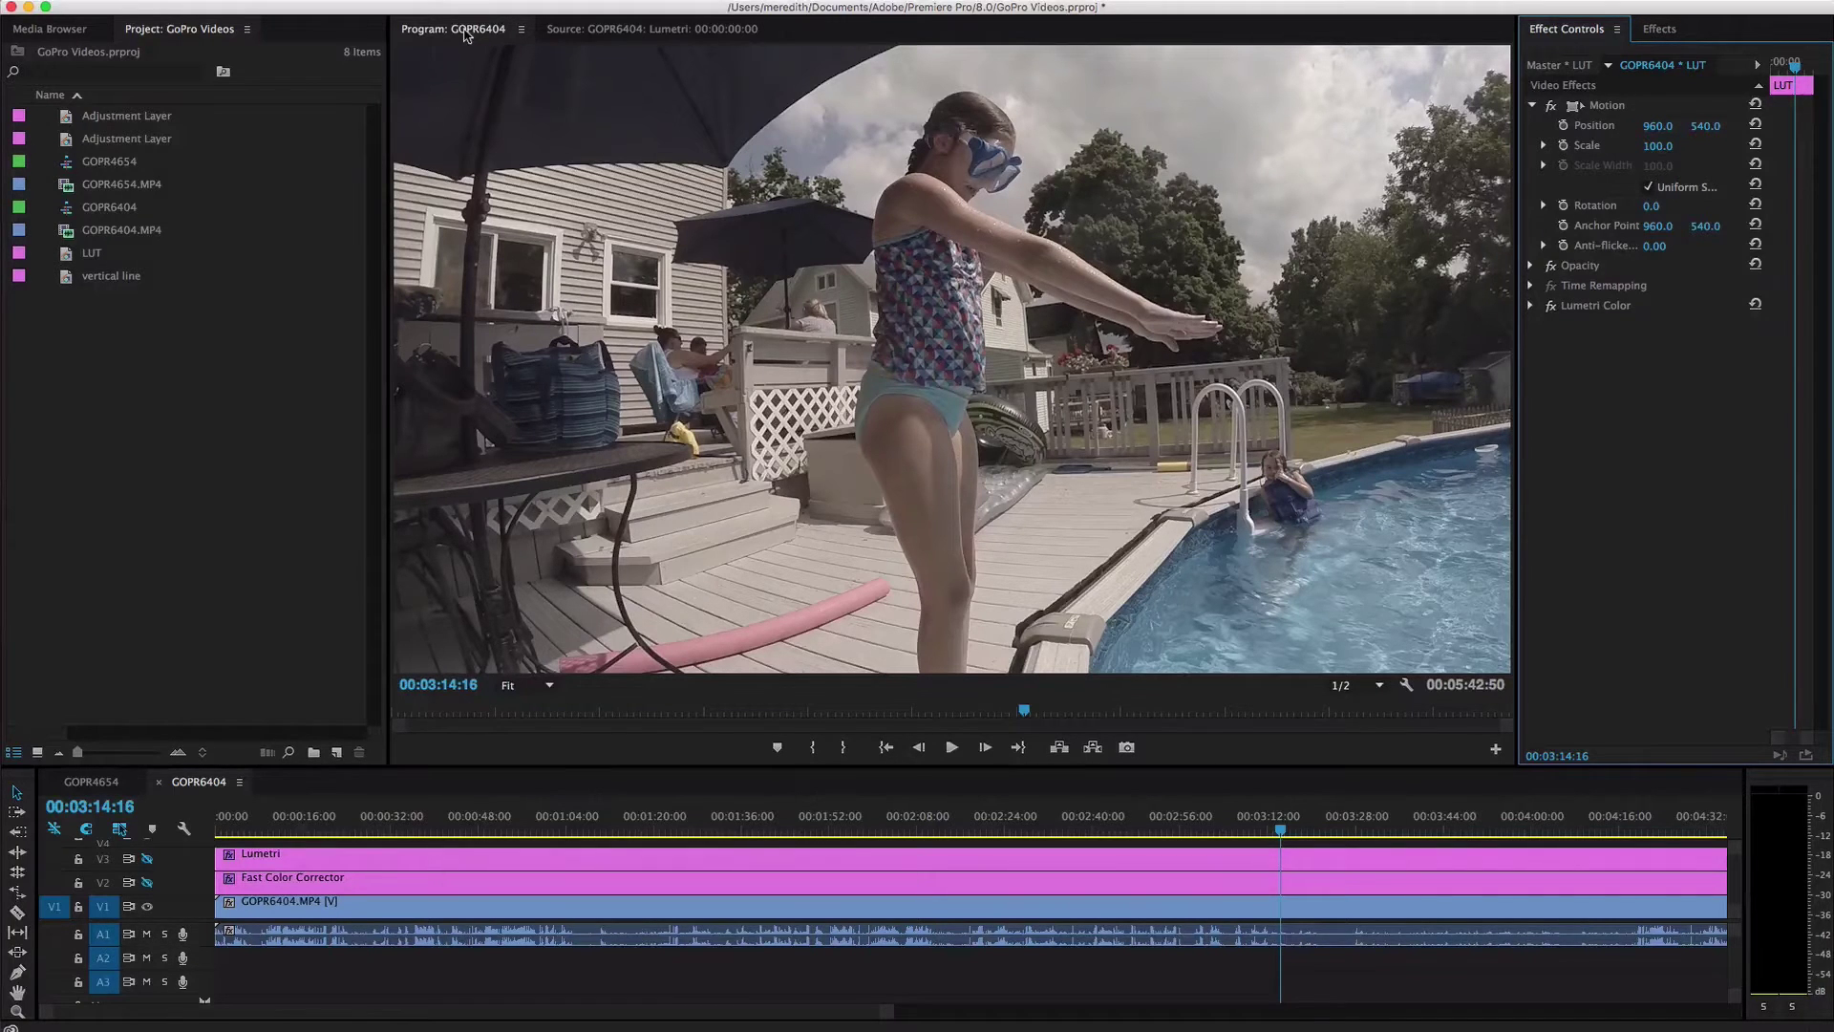
{"action": "left_click_drag", "start_coordinate": [465, 36], "coordinate": [1622, 46]}
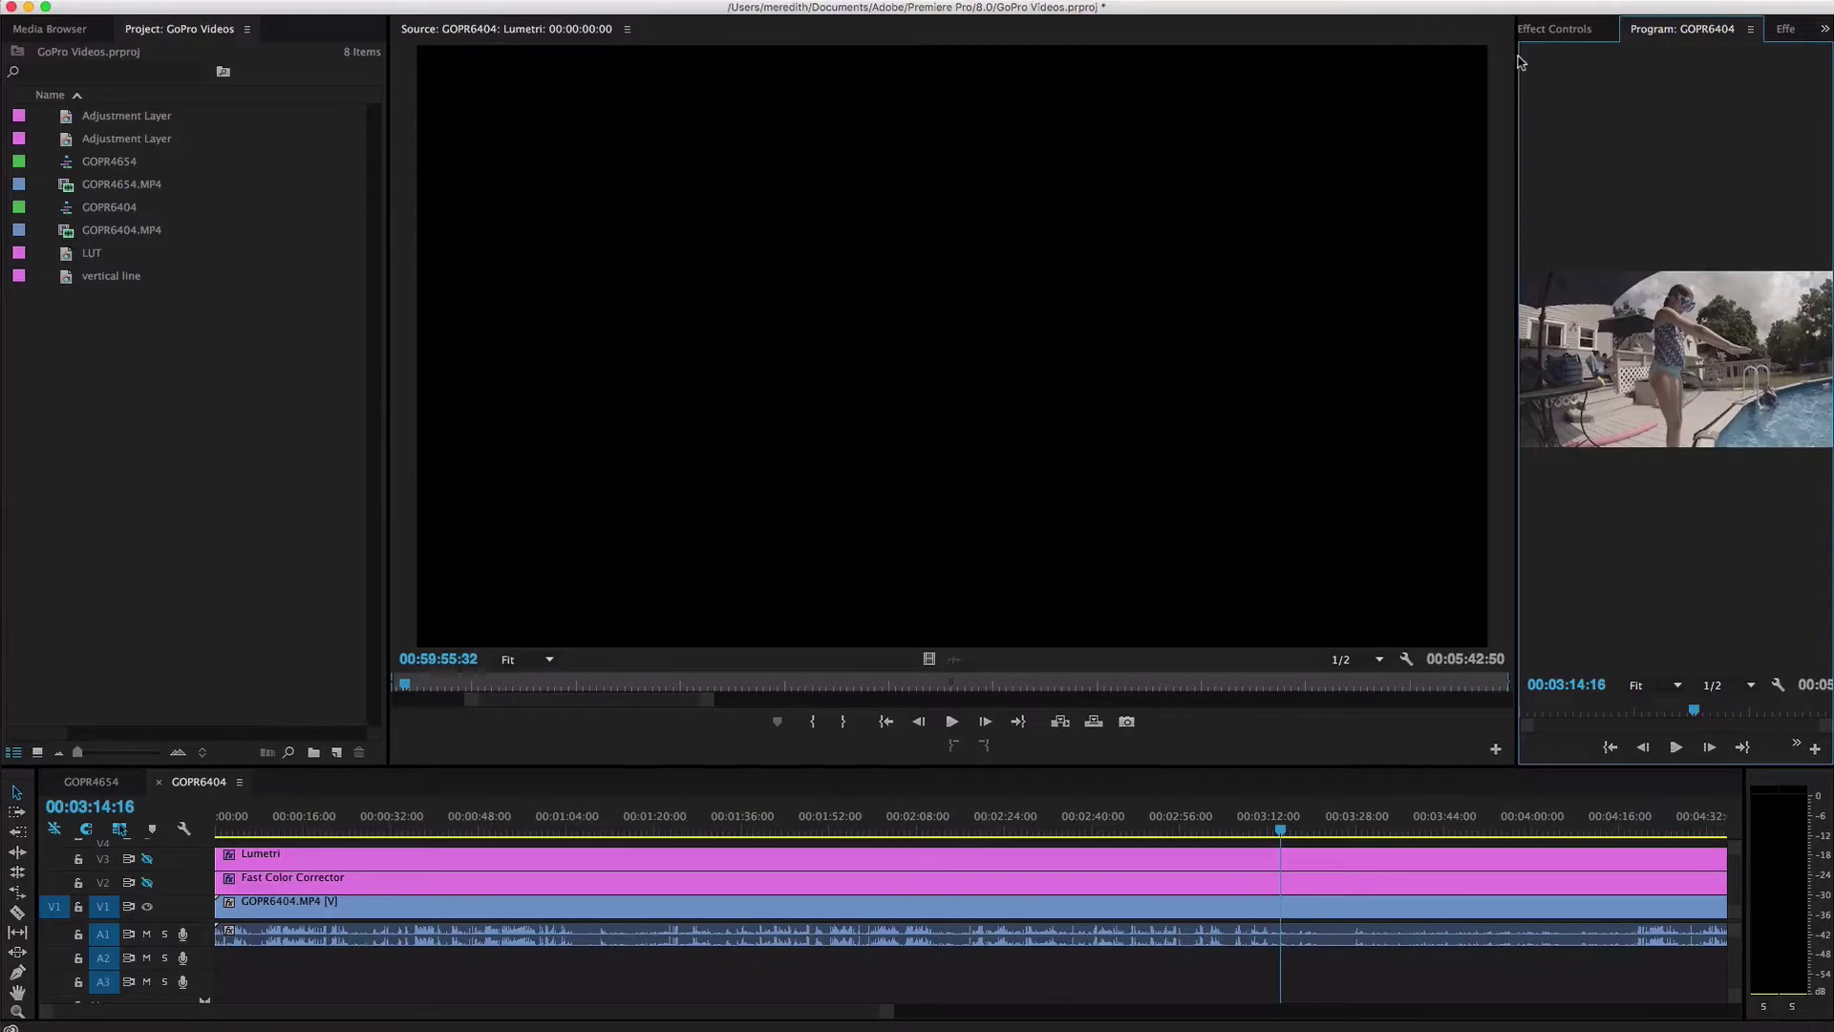
{"action": "left_click_drag", "start_coordinate": [1518, 67], "coordinate": [903, 127]}
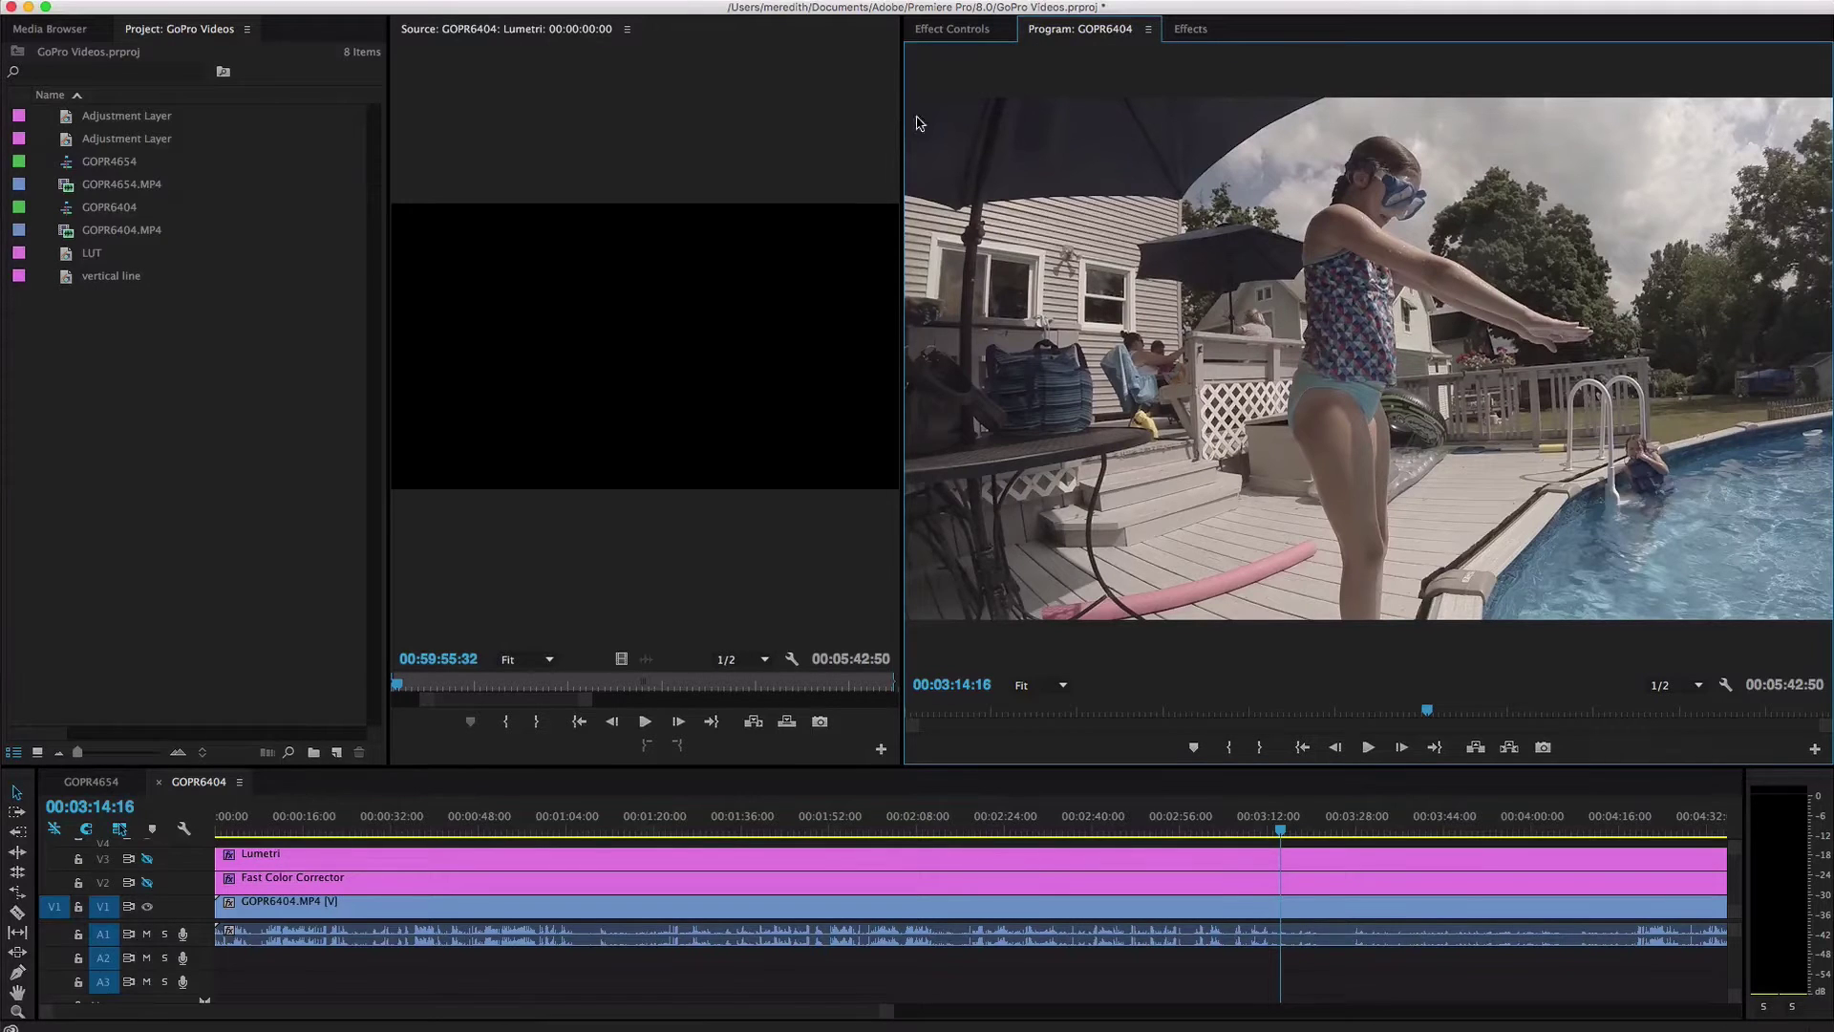
{"action": "left_click_drag", "start_coordinate": [1061, 34], "coordinate": [712, 38]}
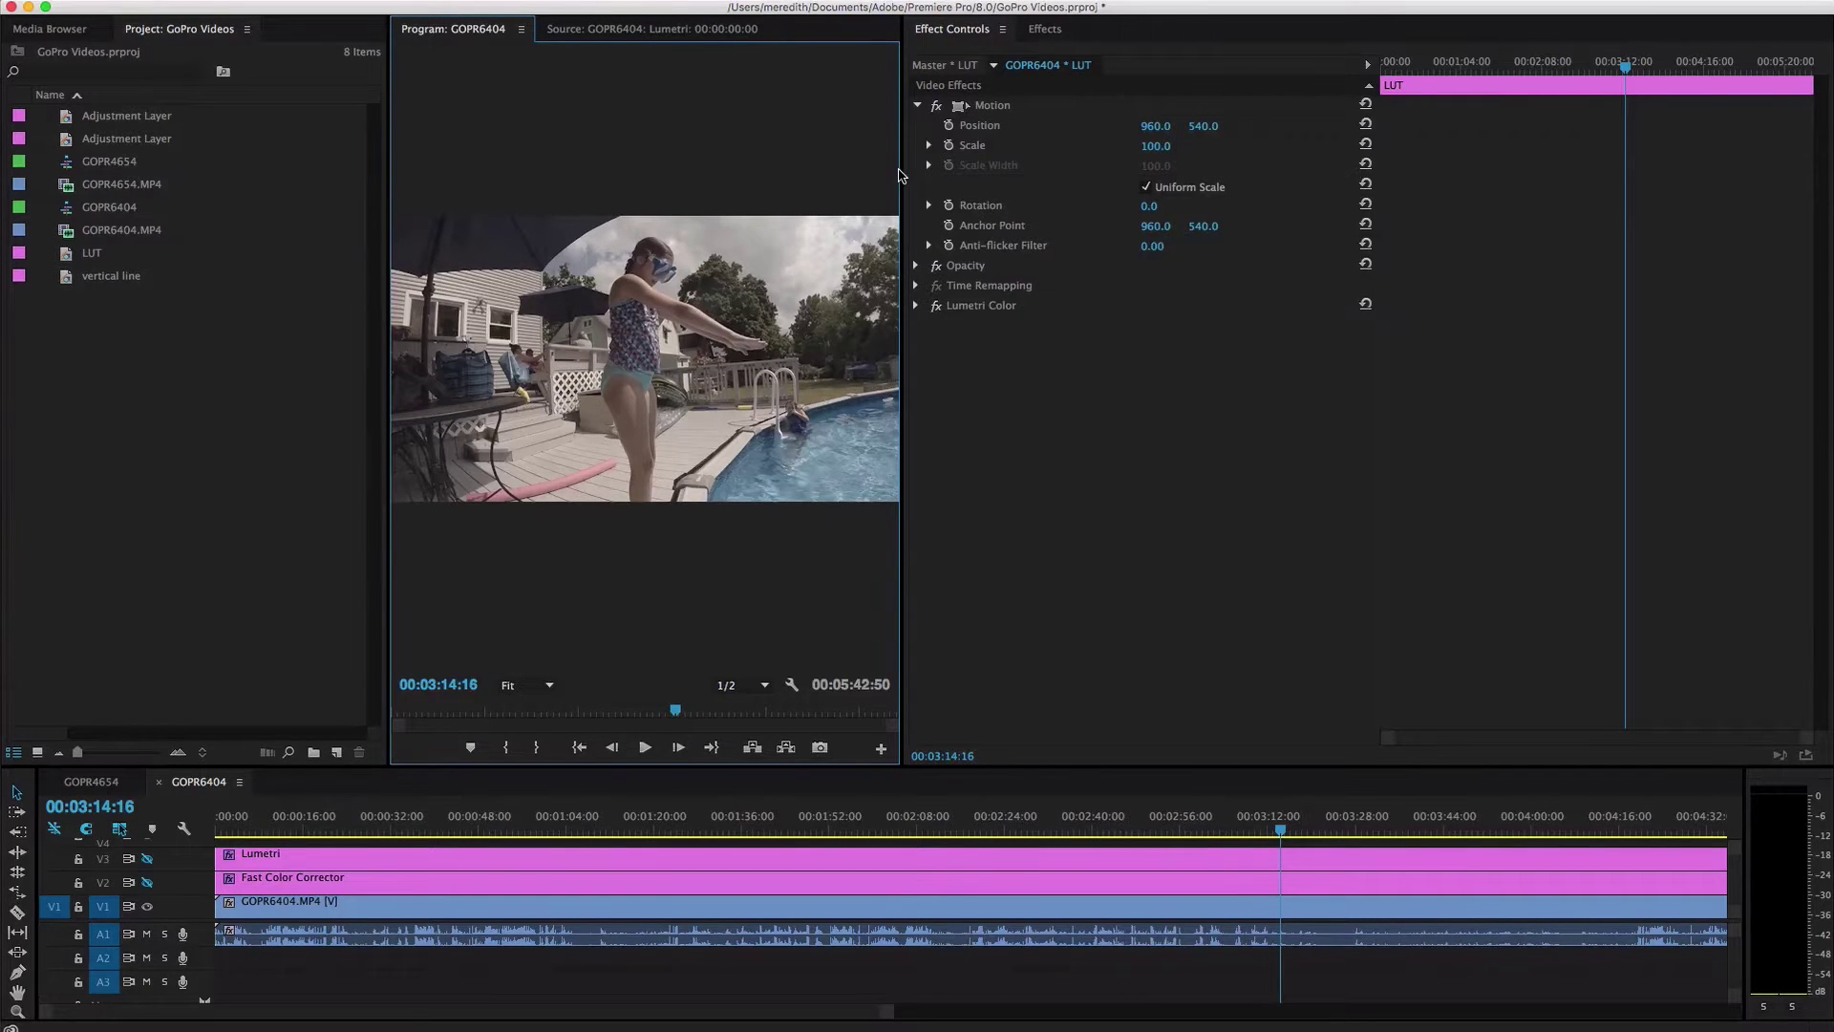
{"action": "left_click_drag", "start_coordinate": [908, 175], "coordinate": [1412, 184]}
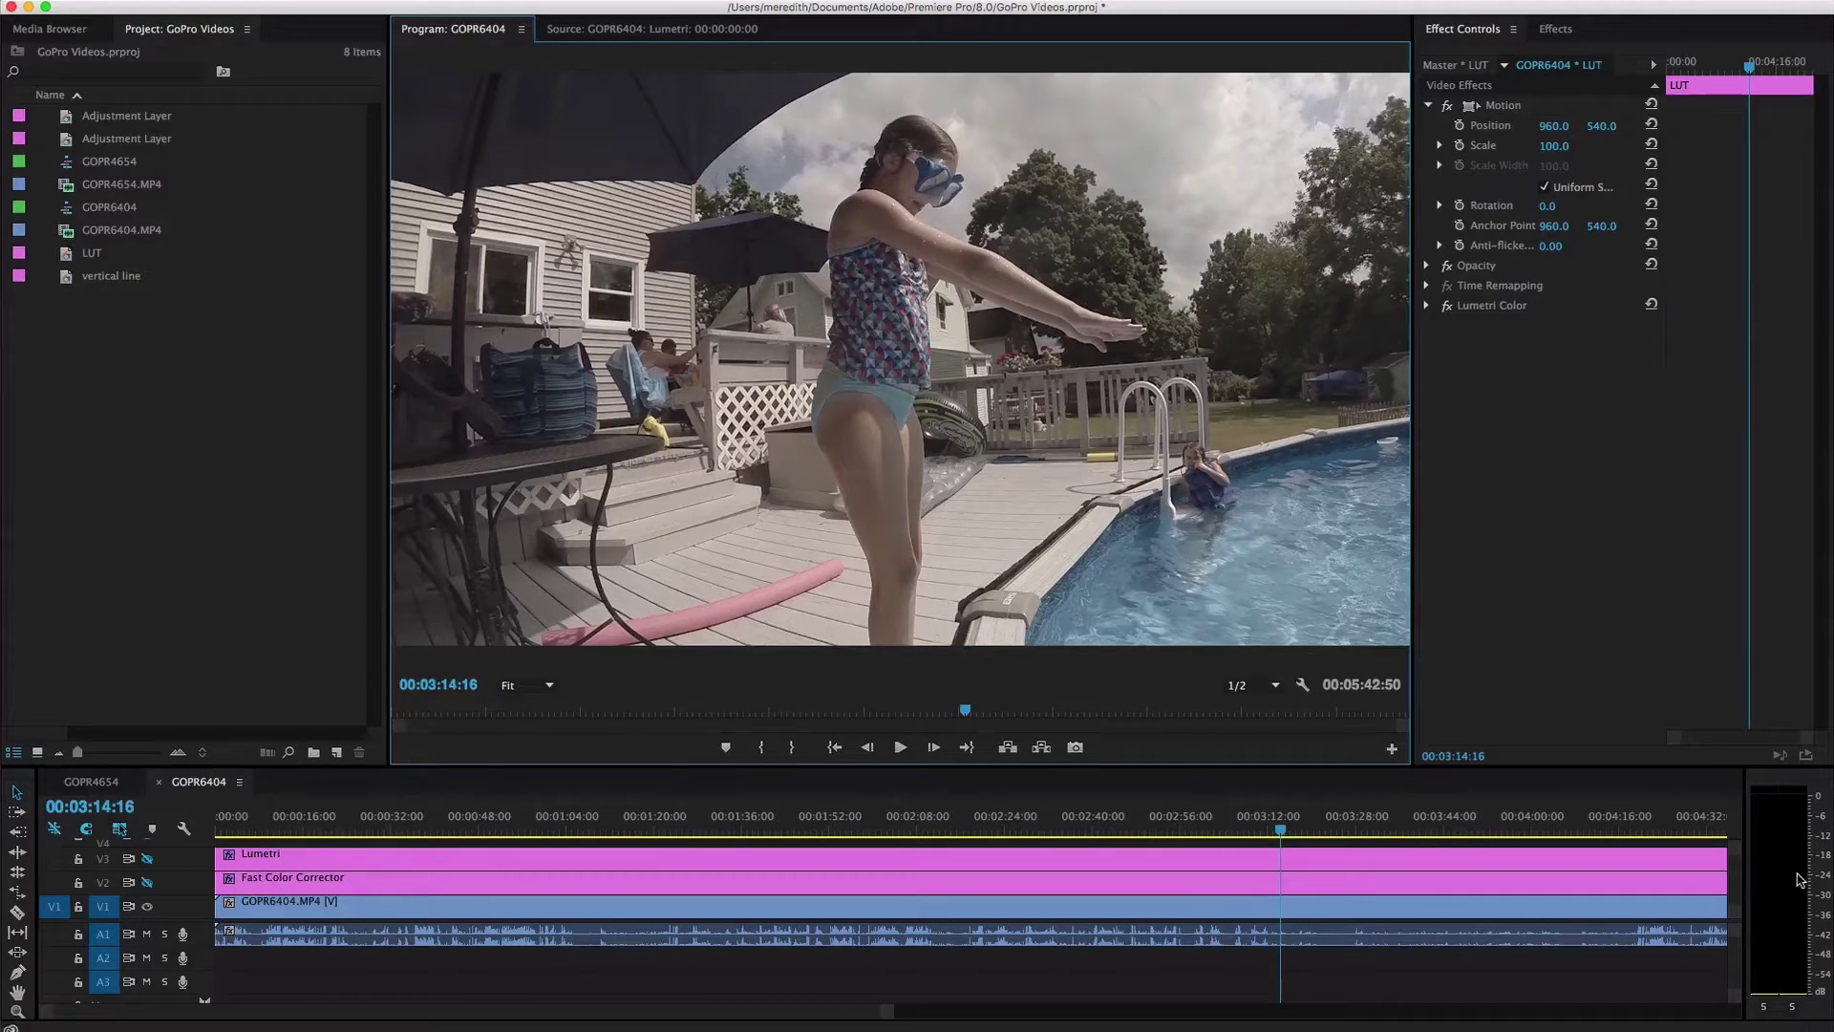
{"action": "left_click", "coordinate": [1282, 833]}
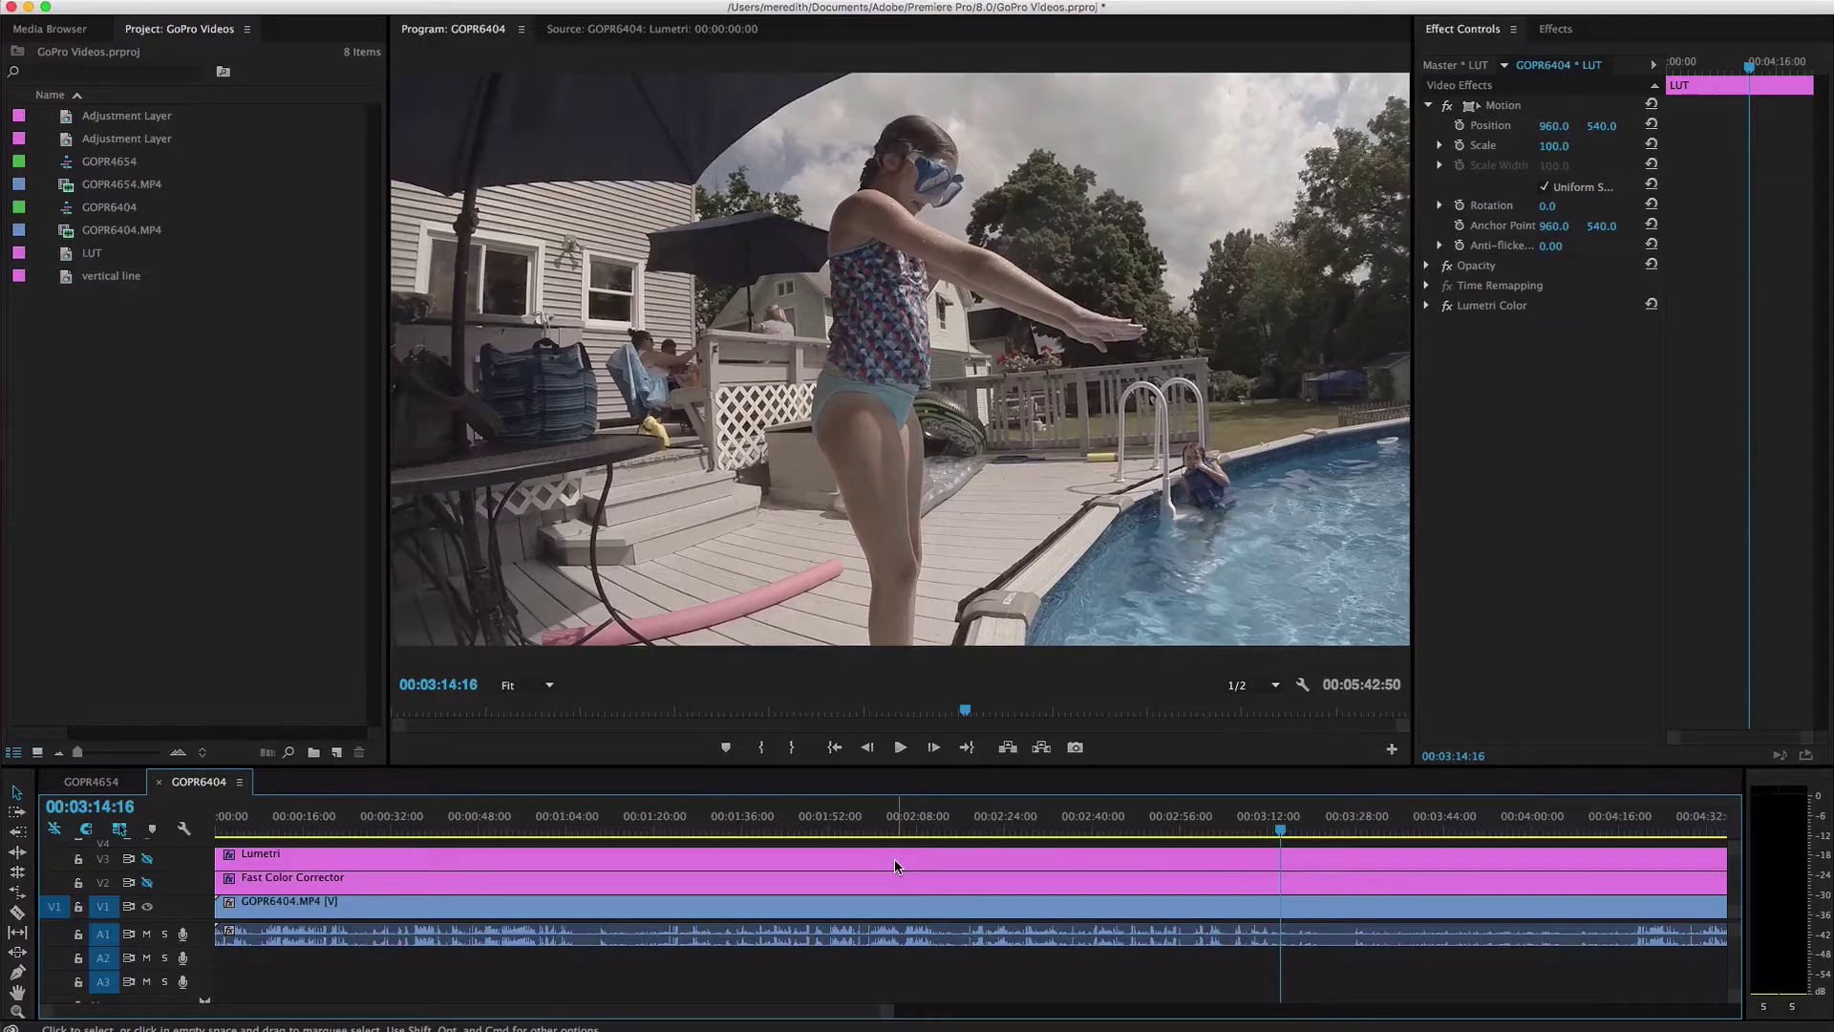
Zoom the GOPR6404 timeline out to show the full sequence and select the Lumetri clip on V3
{"action": "left_click", "coordinate": [1284, 831]}
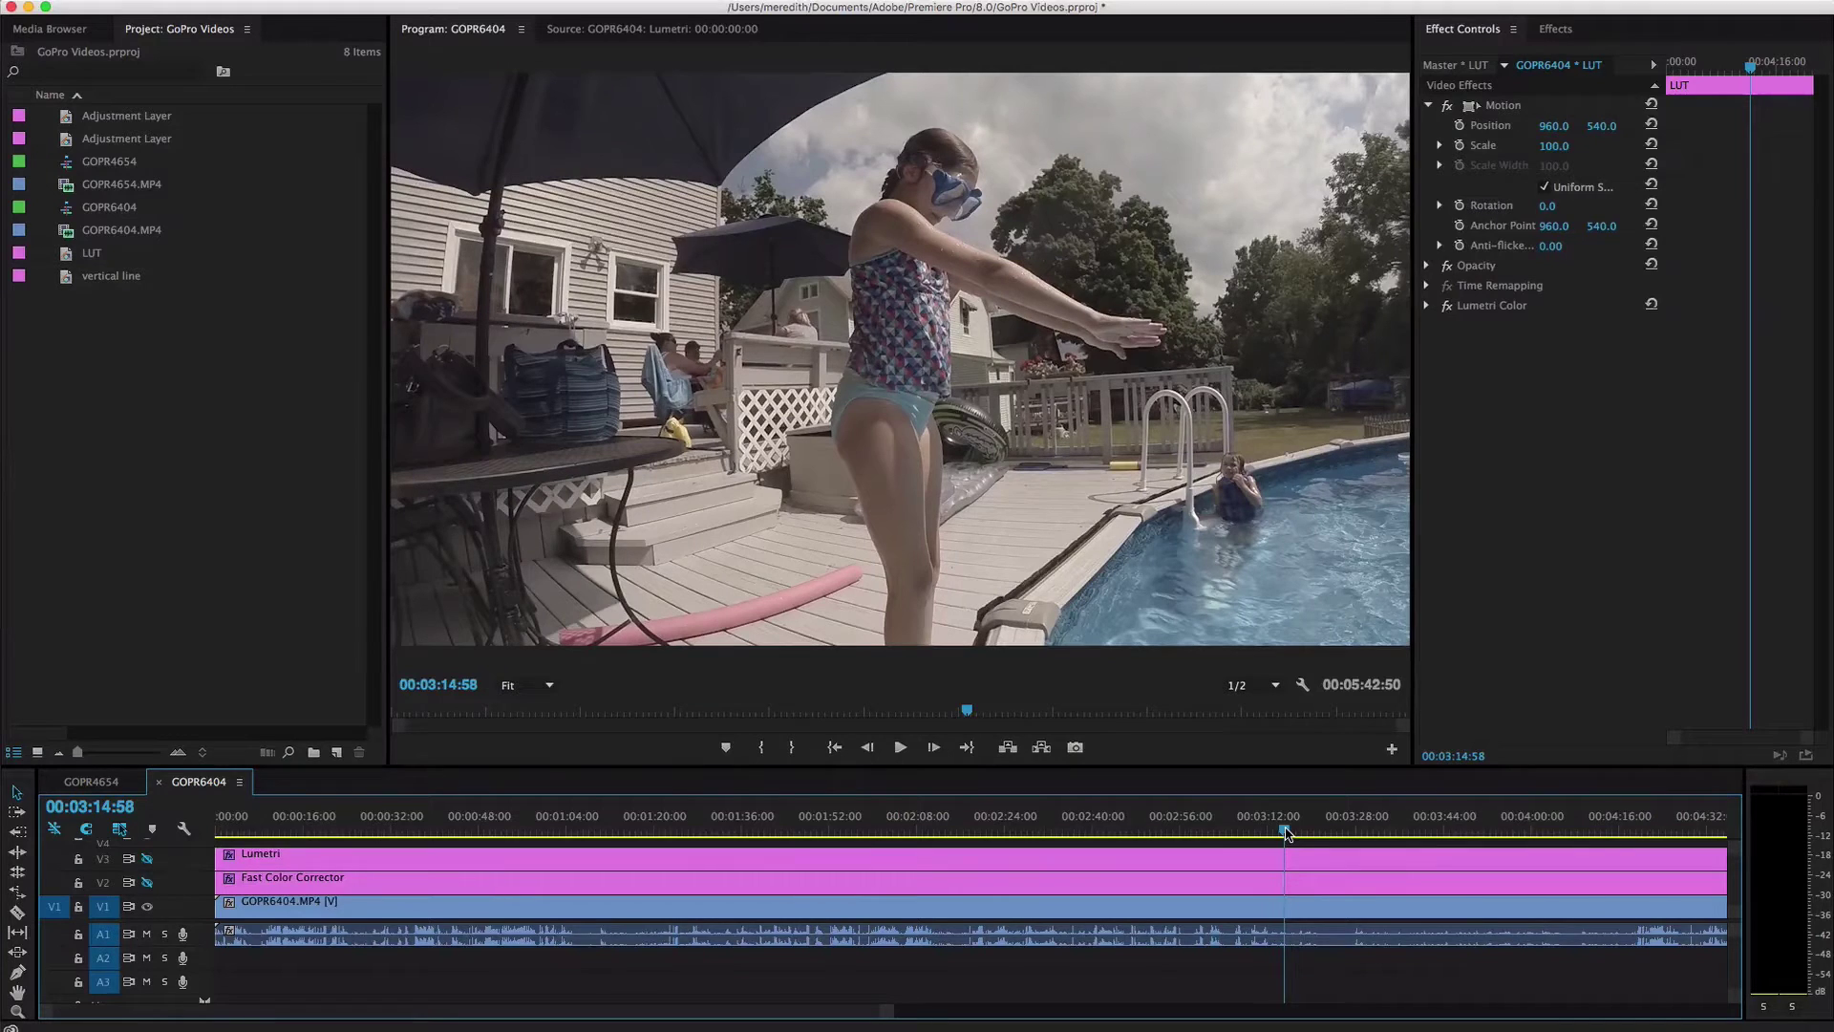
{"action": "key", "text": "minus"}
{"action": "key", "text": "equal"}
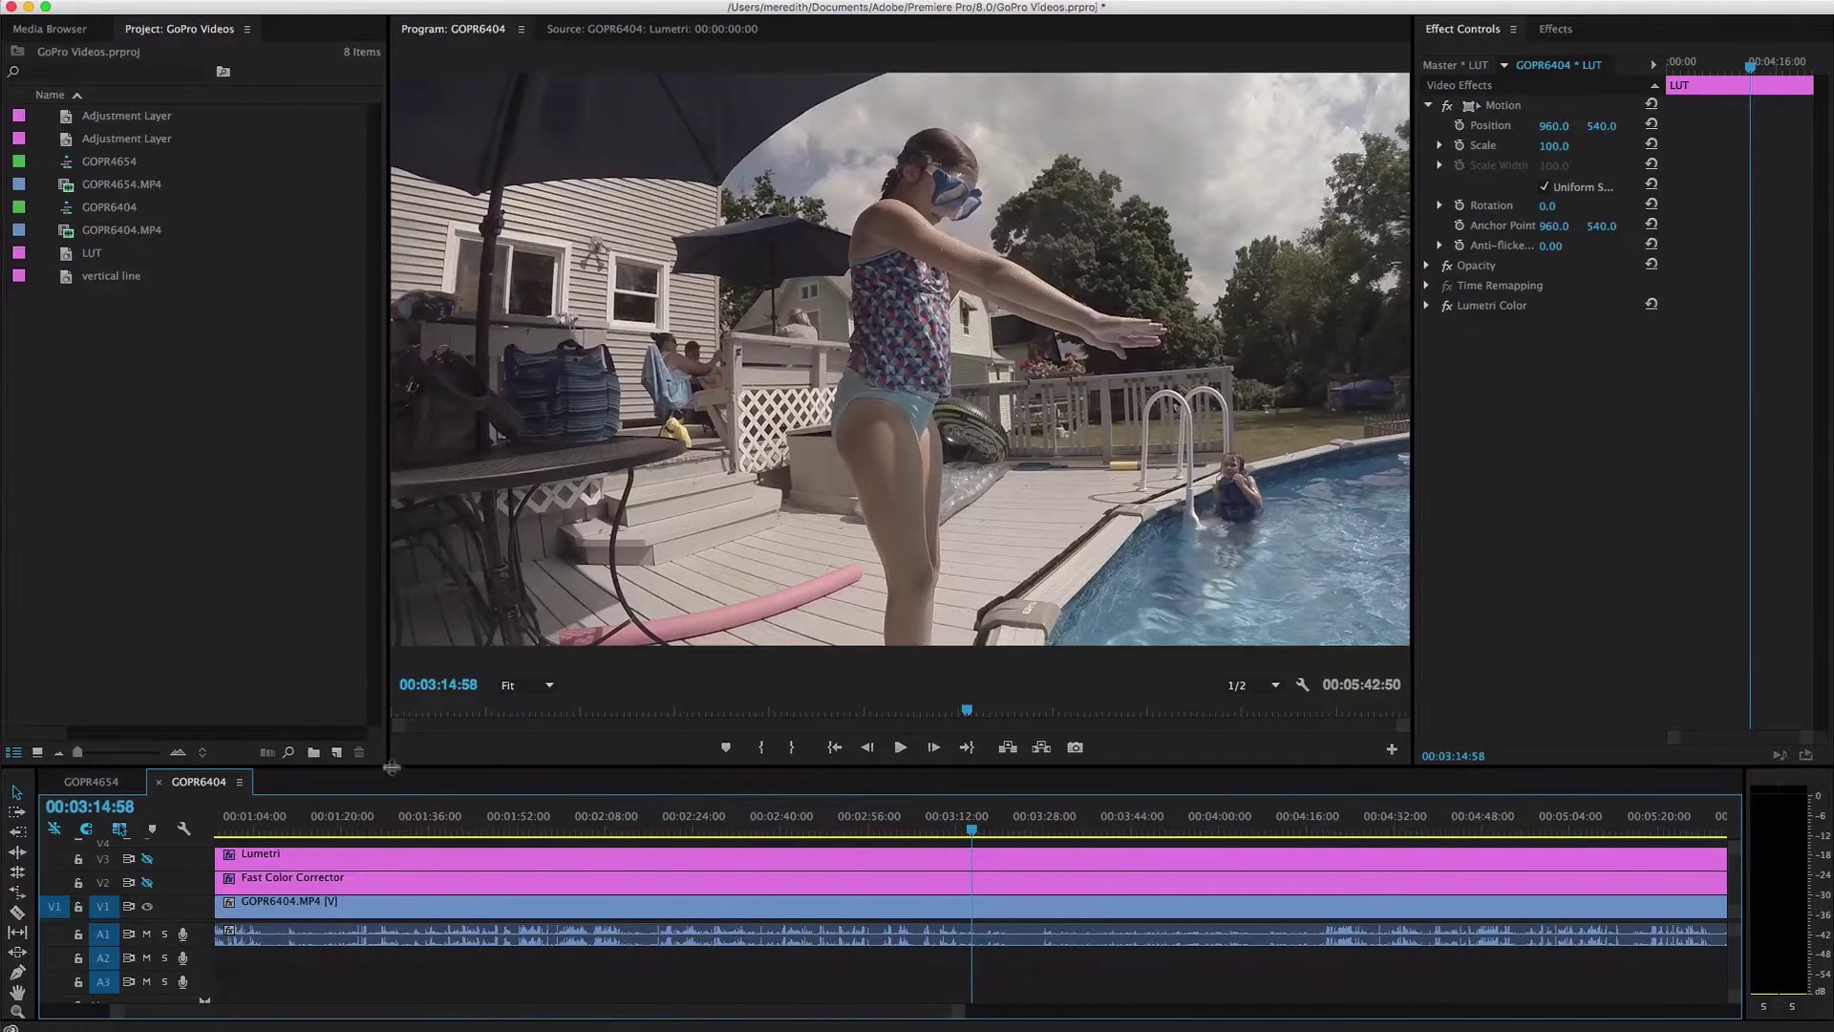
{"action": "left_click", "coordinate": [122, 790]}
{"action": "left_click", "coordinate": [174, 784]}
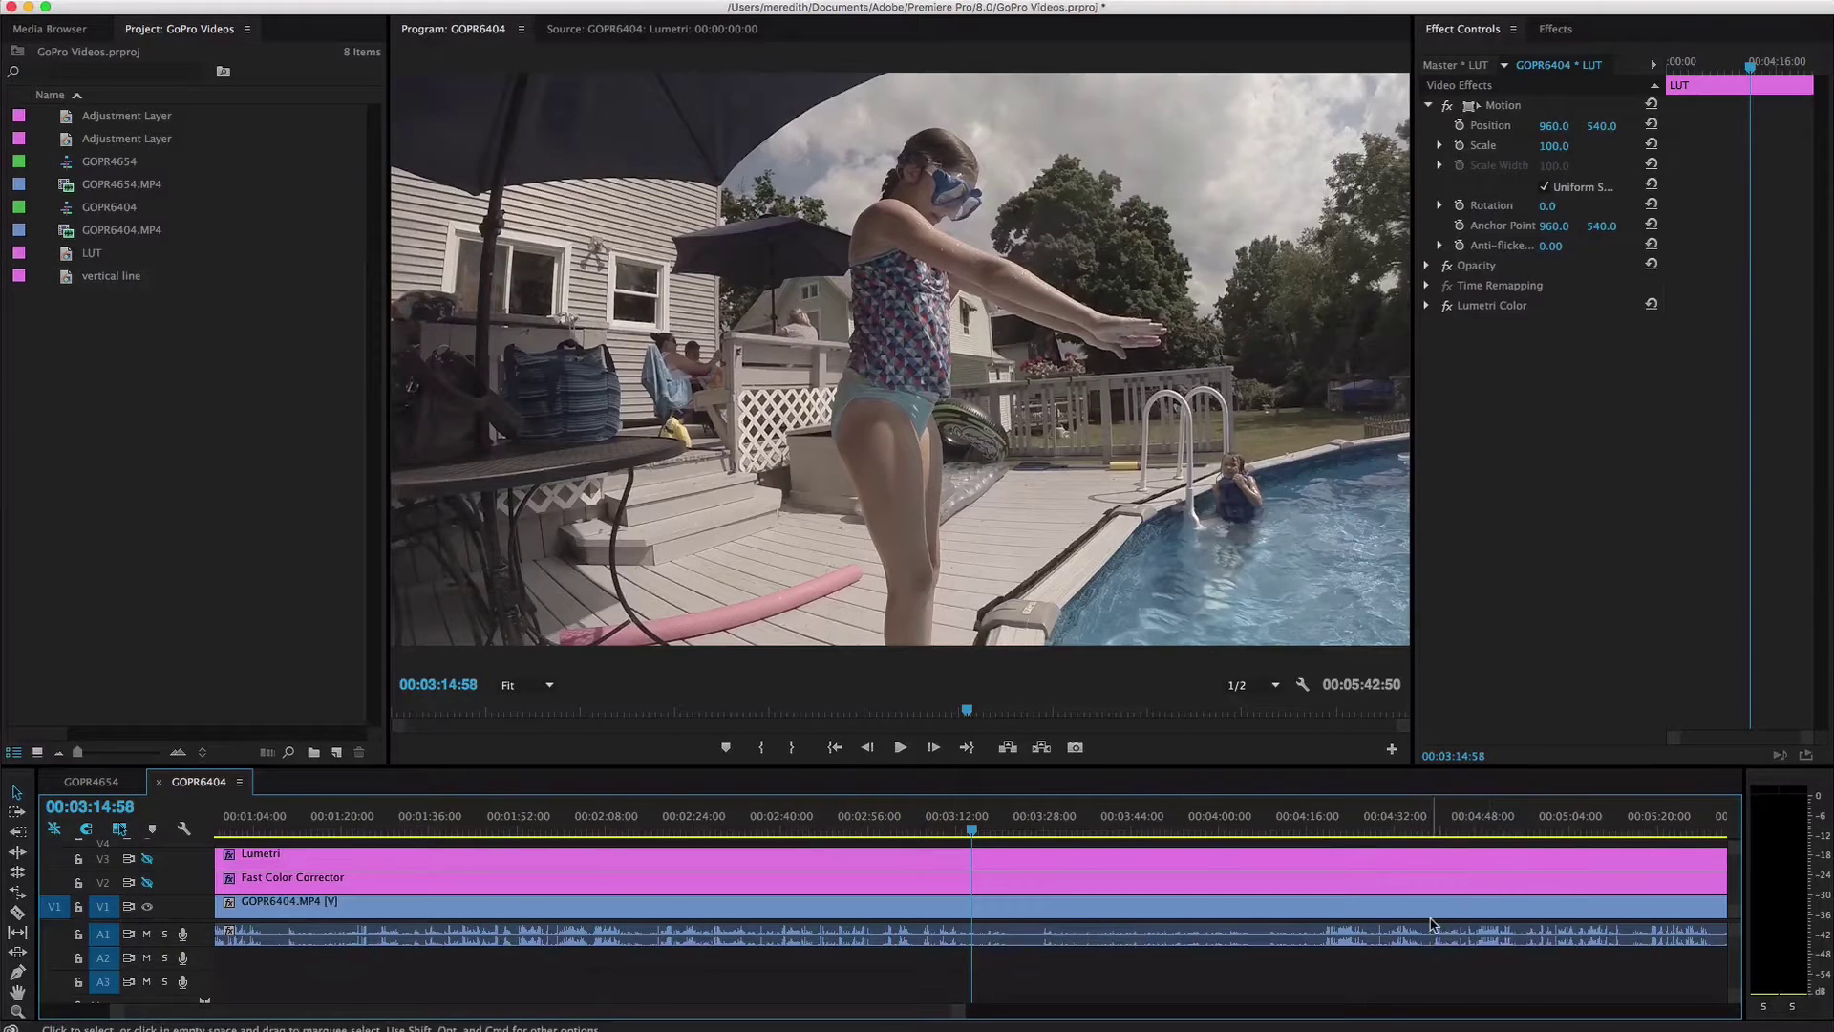
{"action": "key", "text": "minus"}
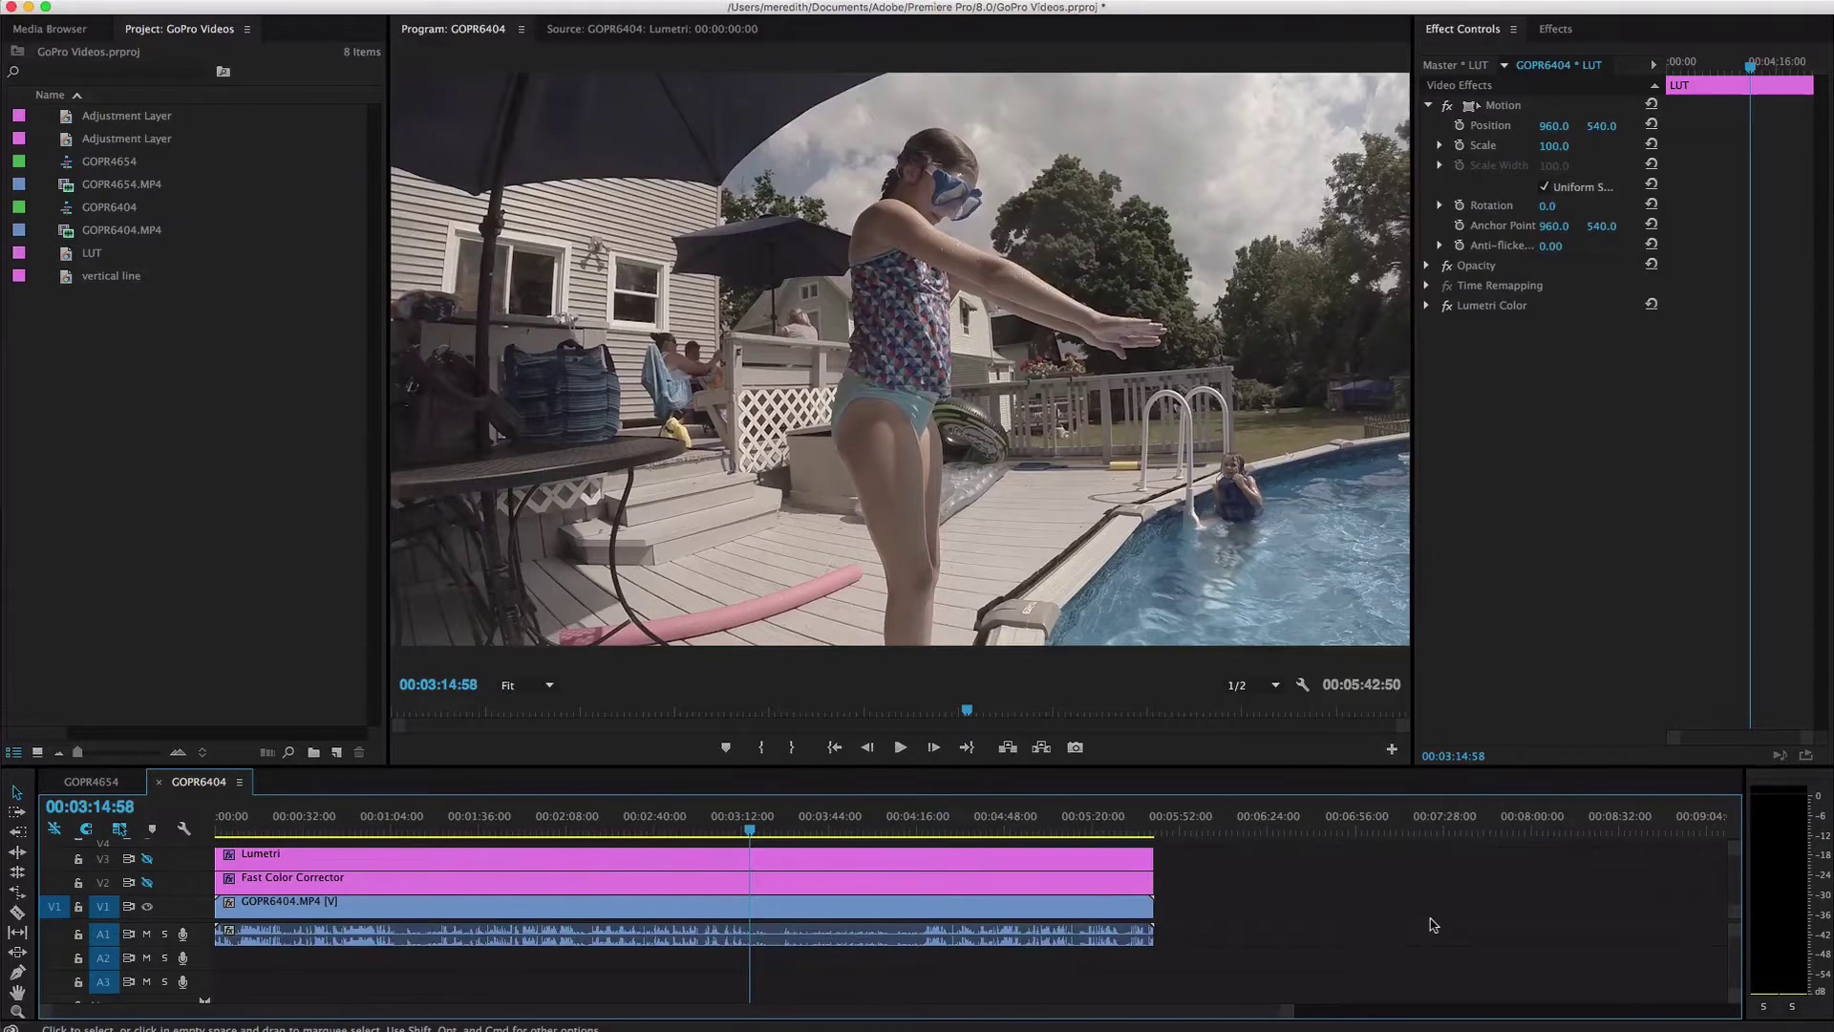
{"action": "left_click", "coordinate": [860, 855]}
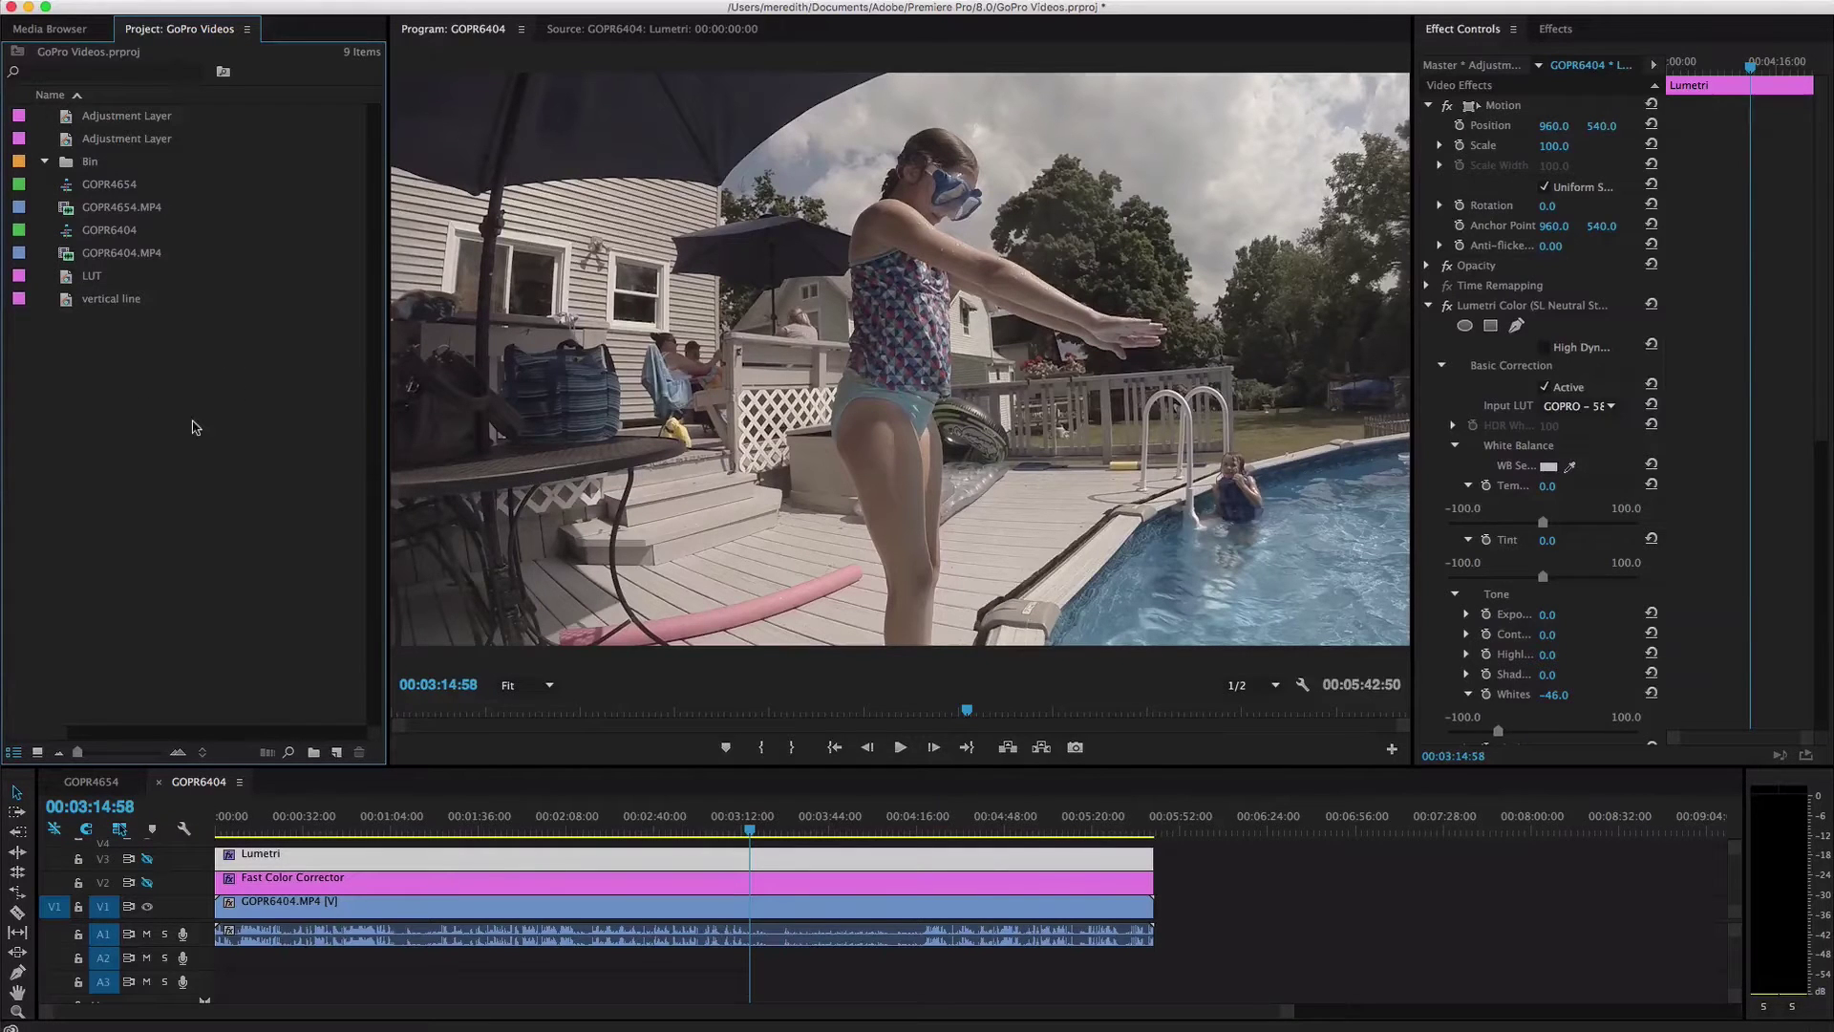
Create a new bin named 'assets' in the Project panel
{"action": "left_click", "coordinate": [50, 29]}
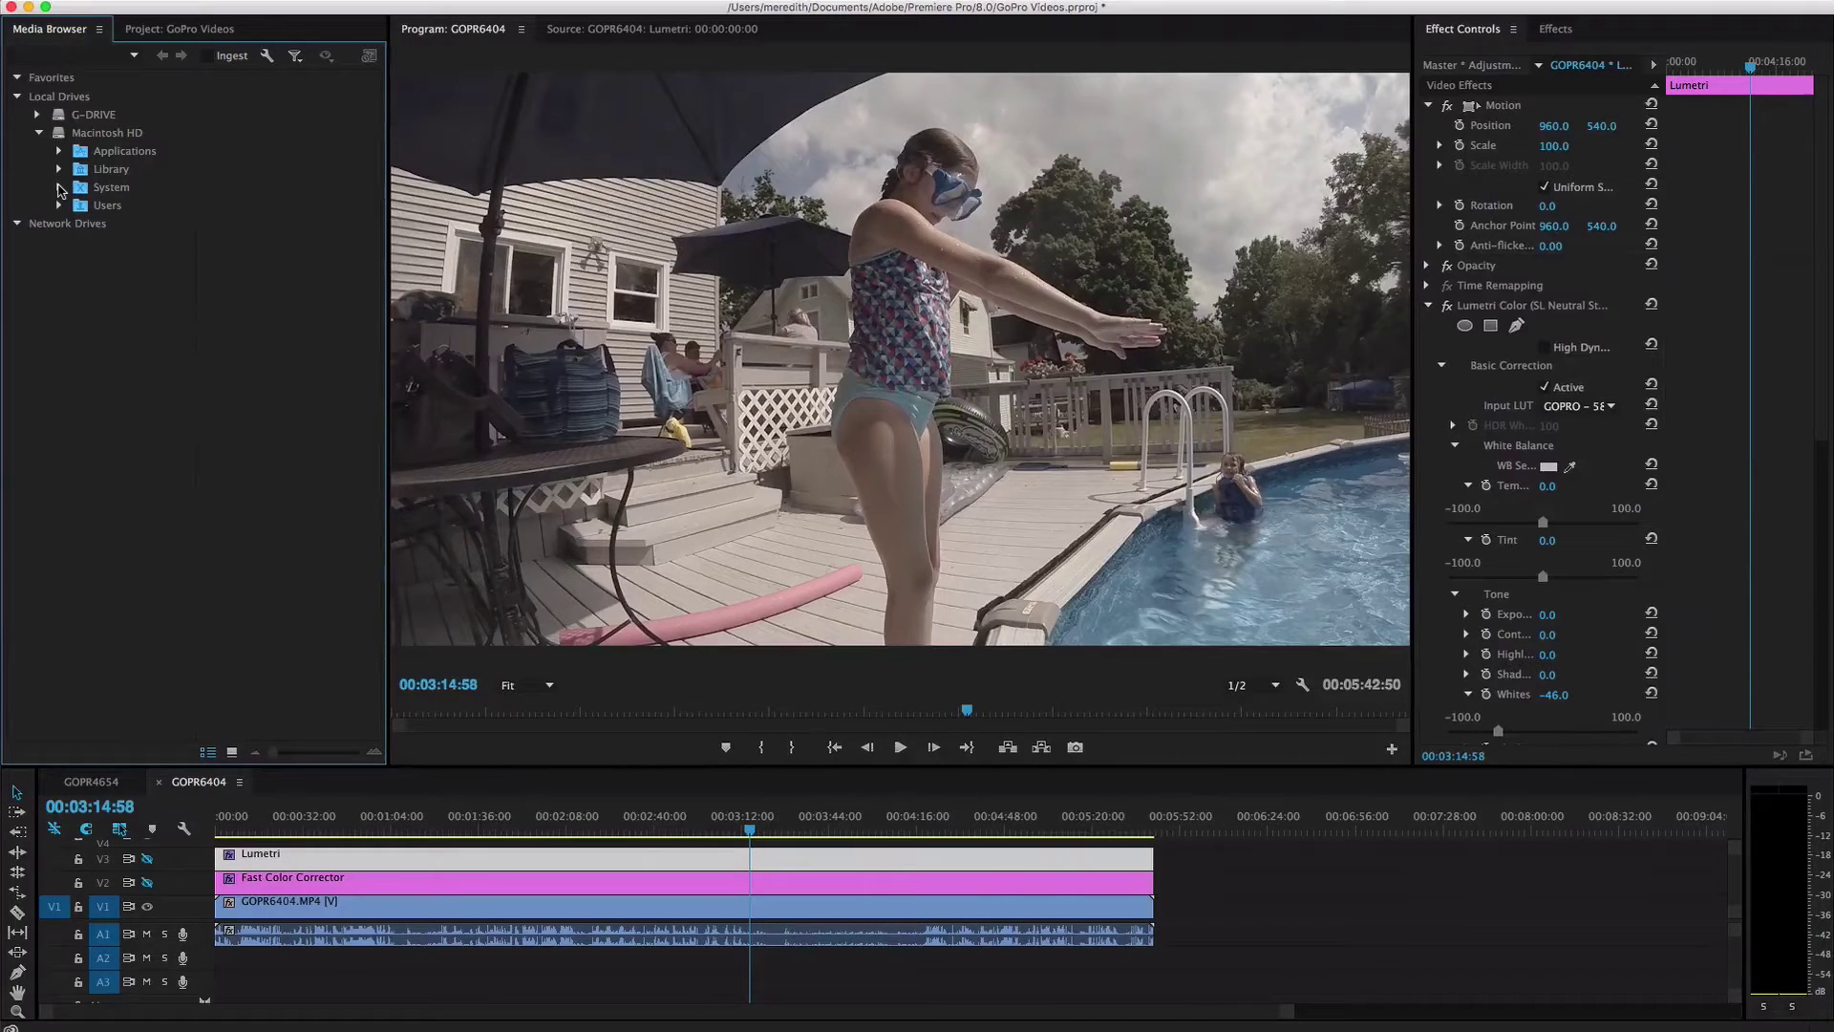
{"action": "left_click", "coordinate": [160, 29]}
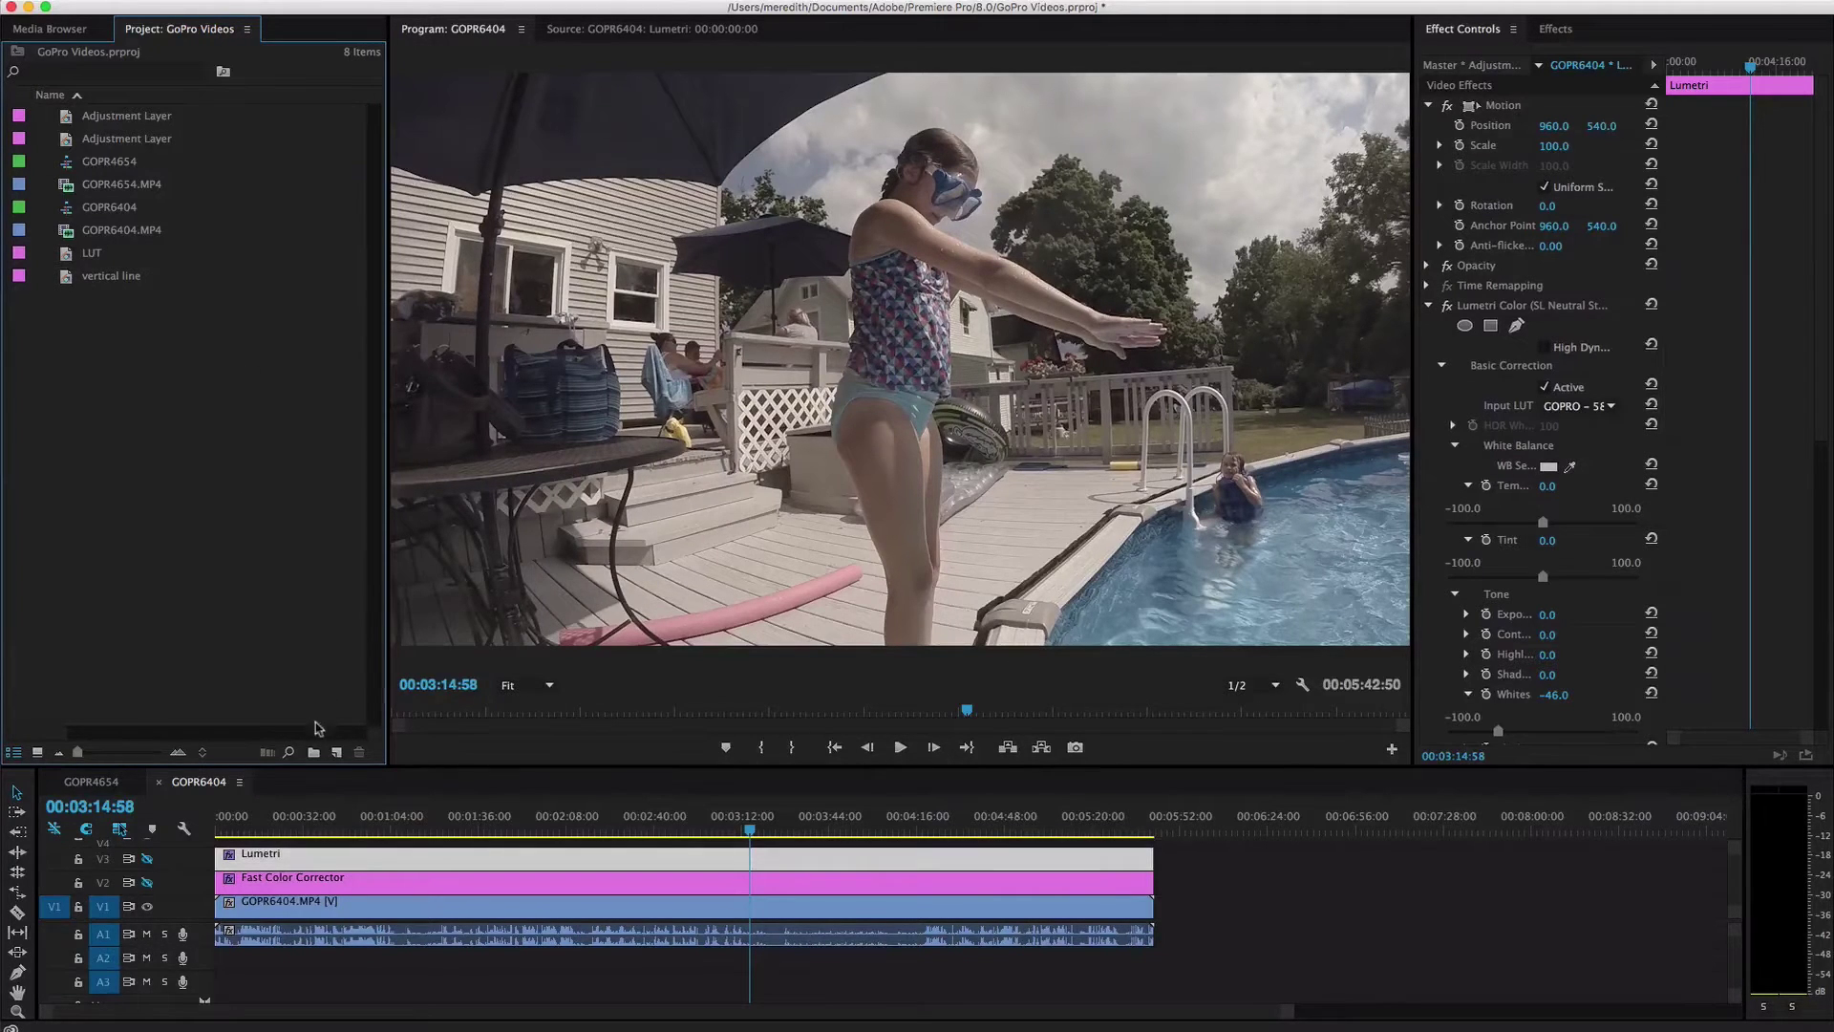
{"action": "left_click", "coordinate": [315, 754]}
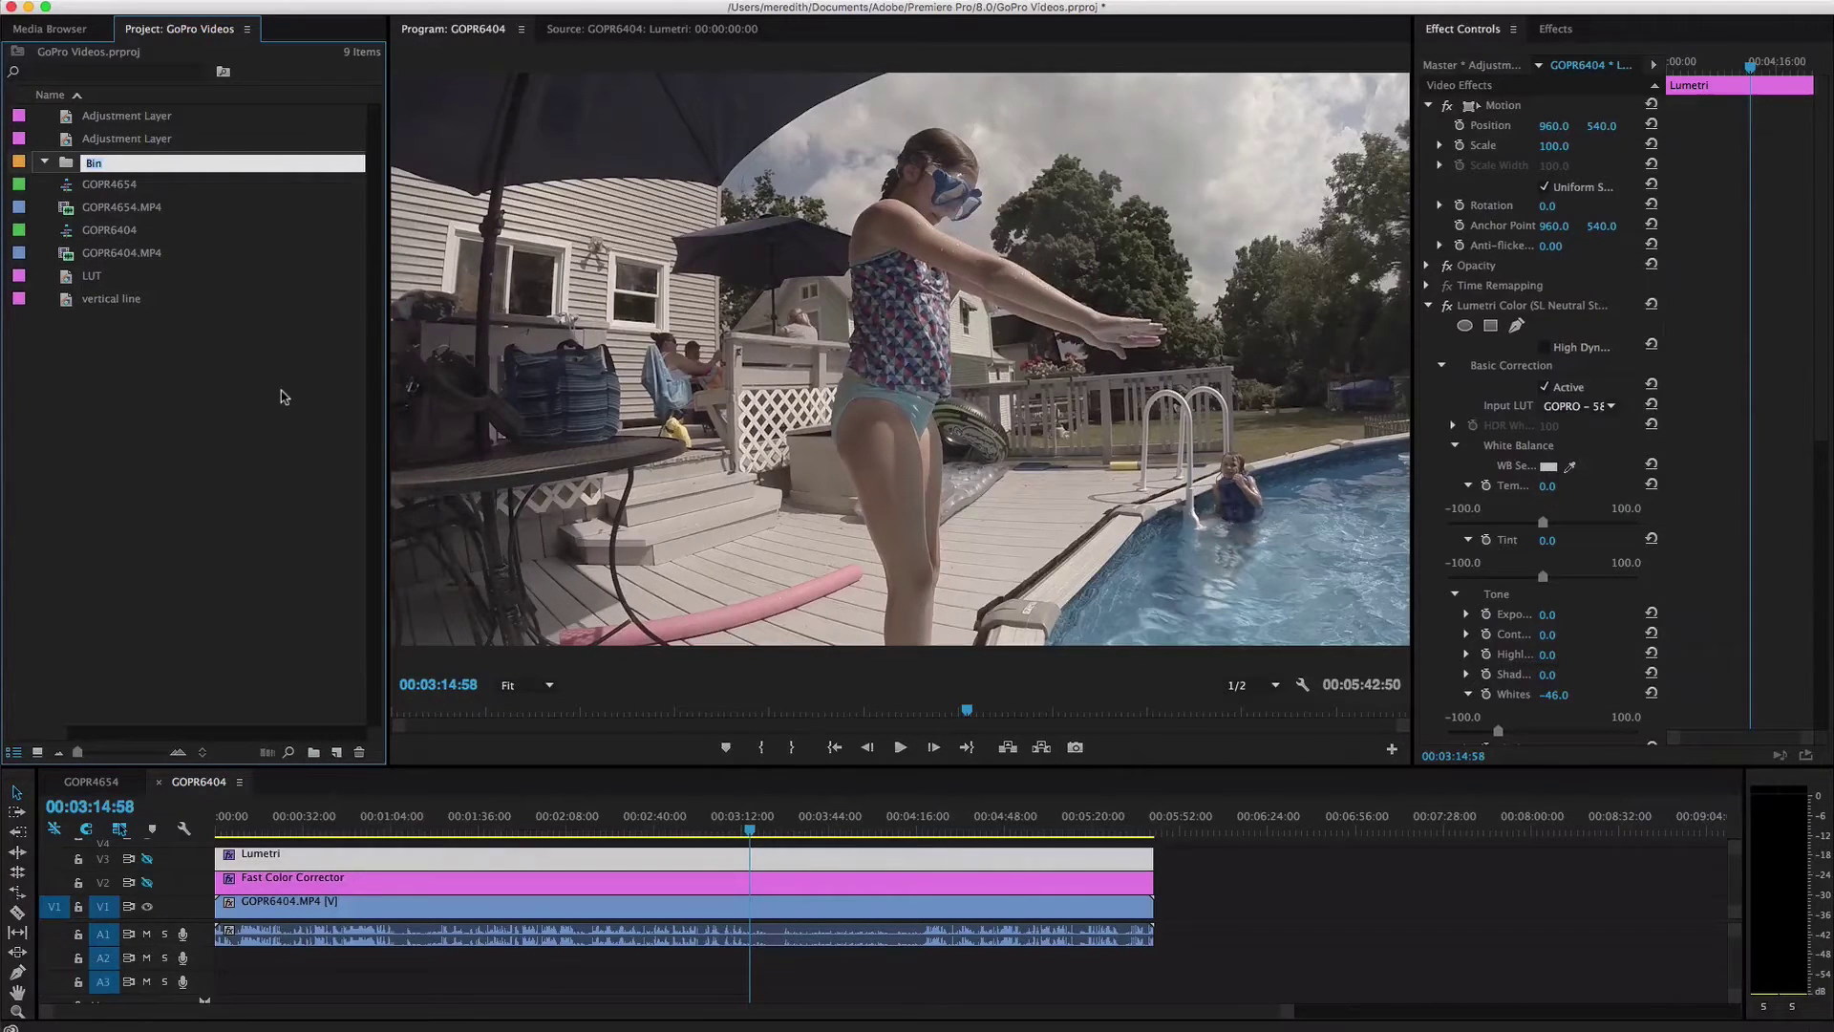
{"action": "type", "text": "assets"}
{"action": "key", "text": "Tab"}
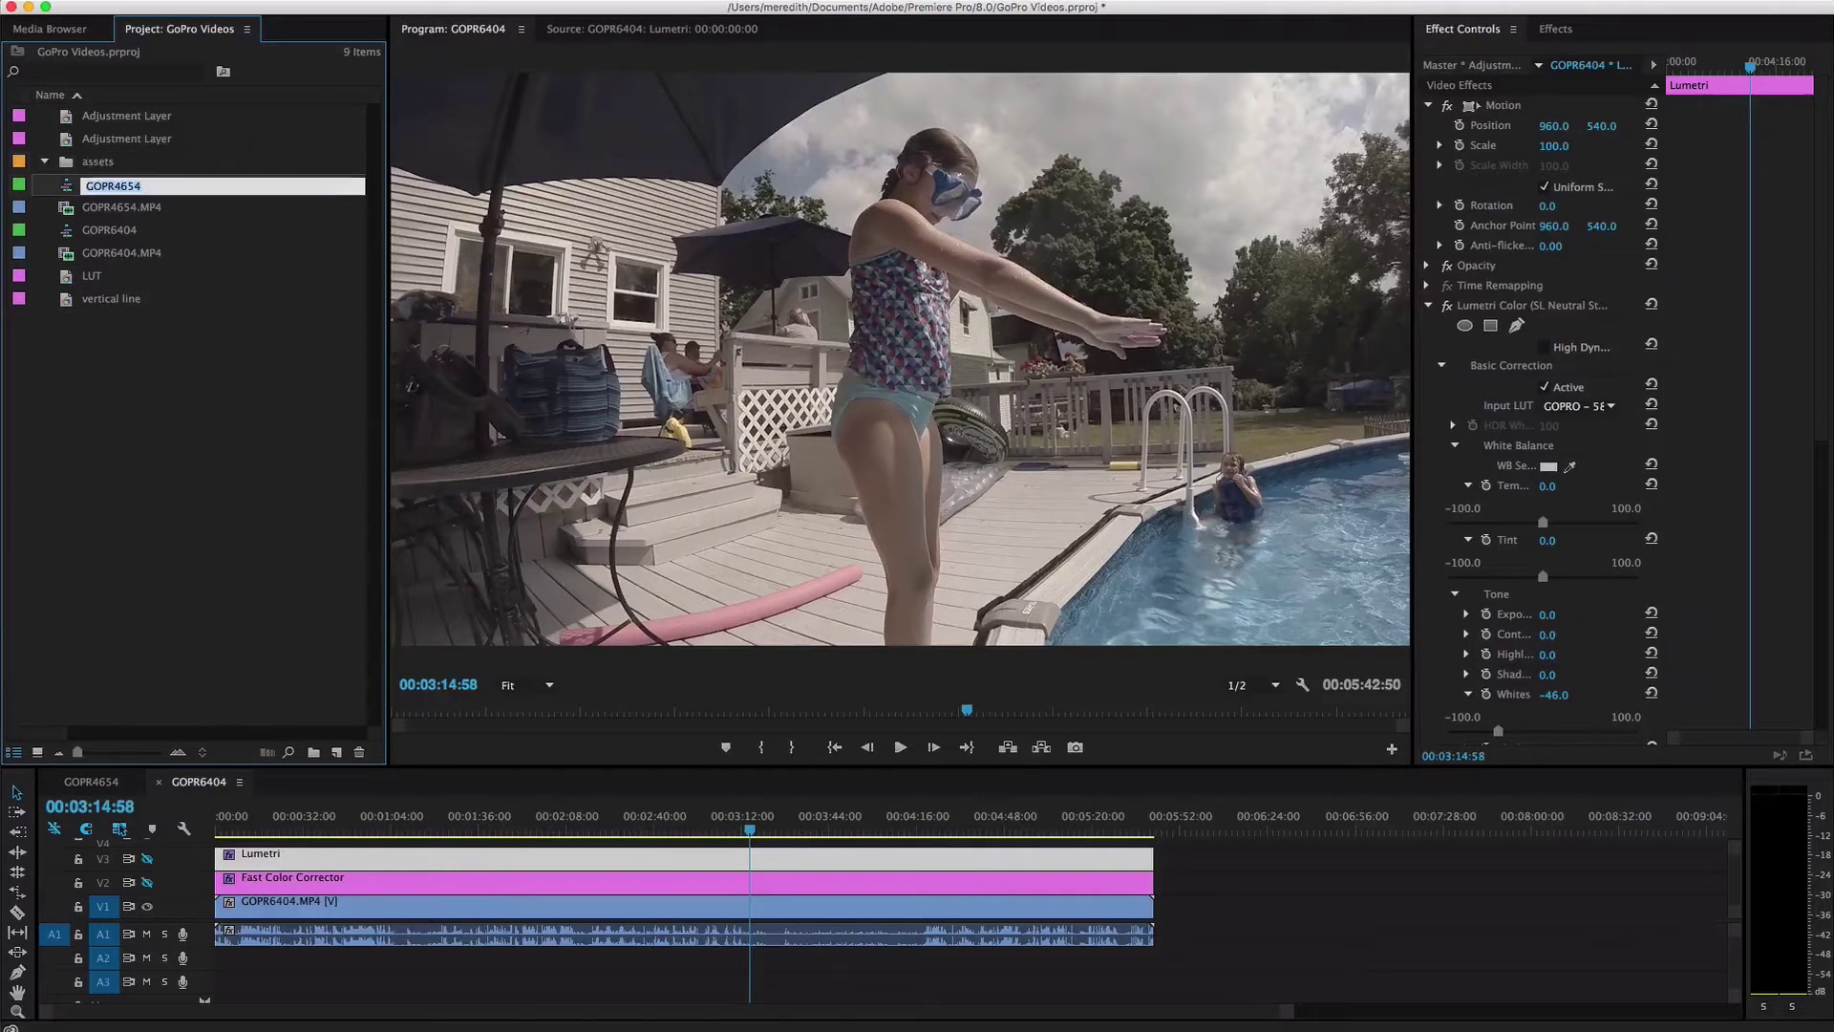
{"action": "left_click", "coordinate": [64, 170]}
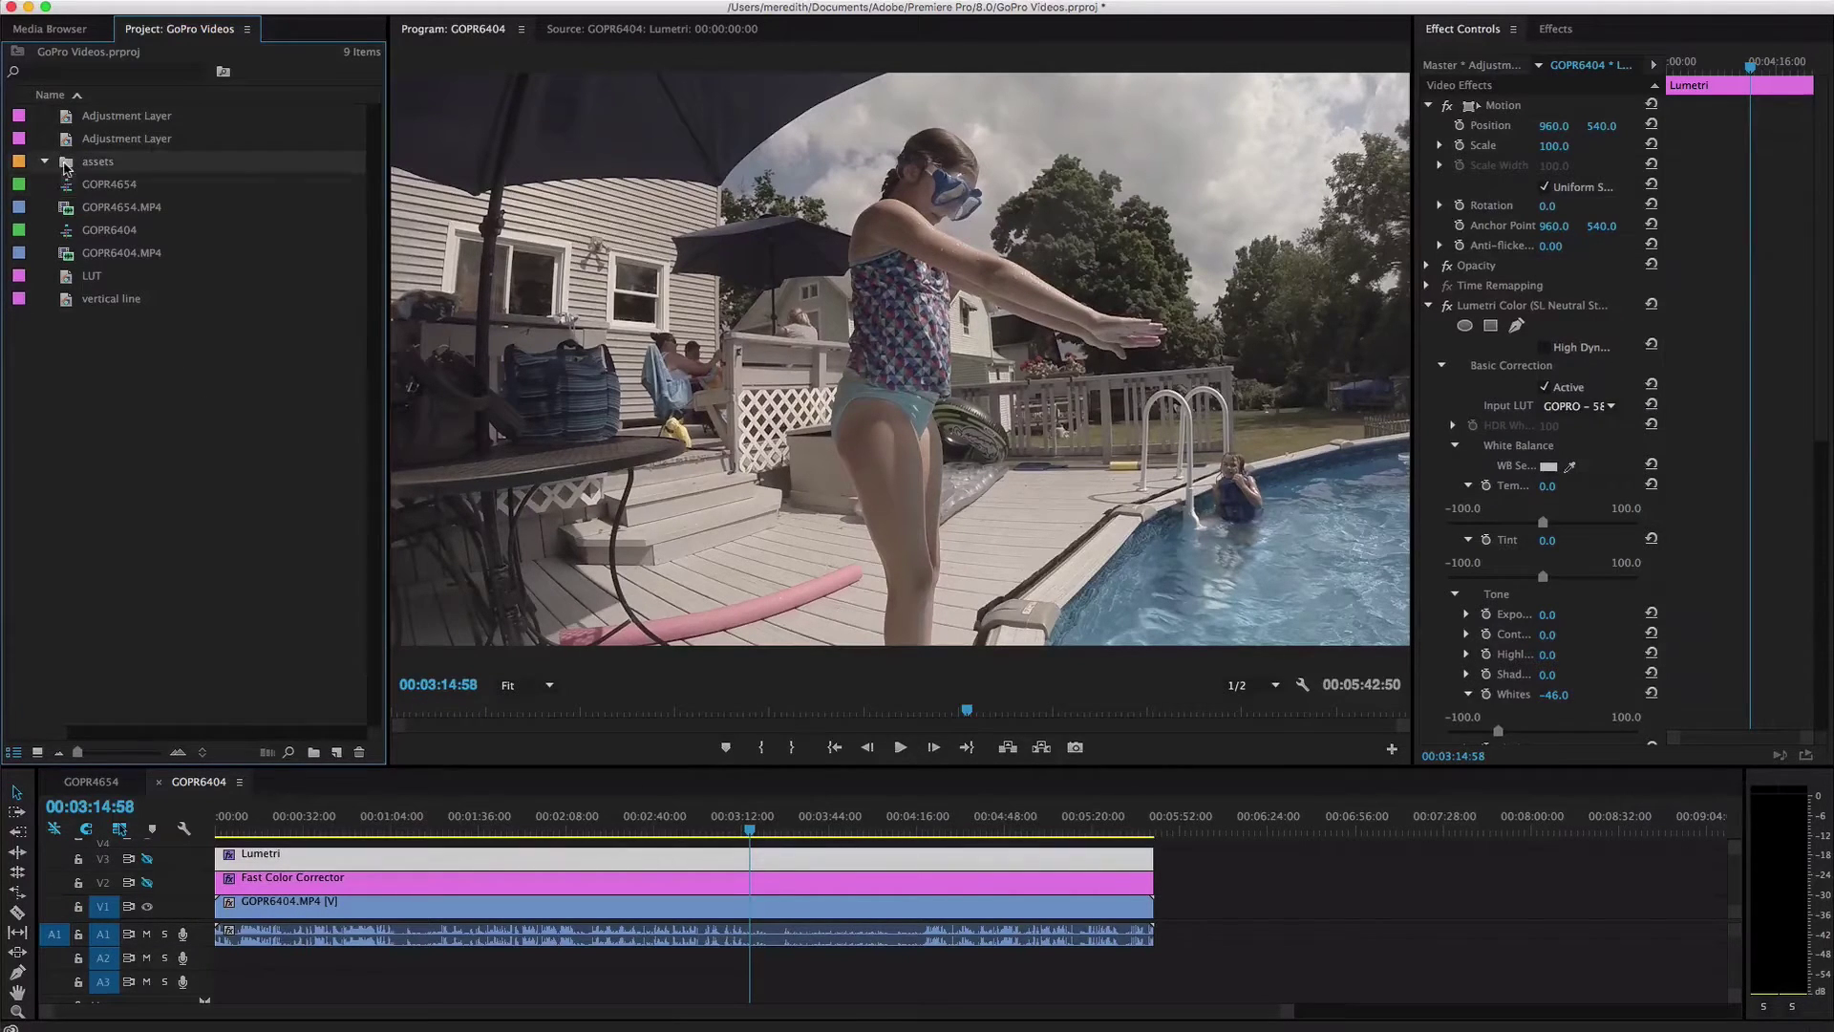
Create a 'music' bin nested inside the assets bin
{"action": "left_click", "coordinate": [315, 753]}
{"action": "type", "text": "music"}
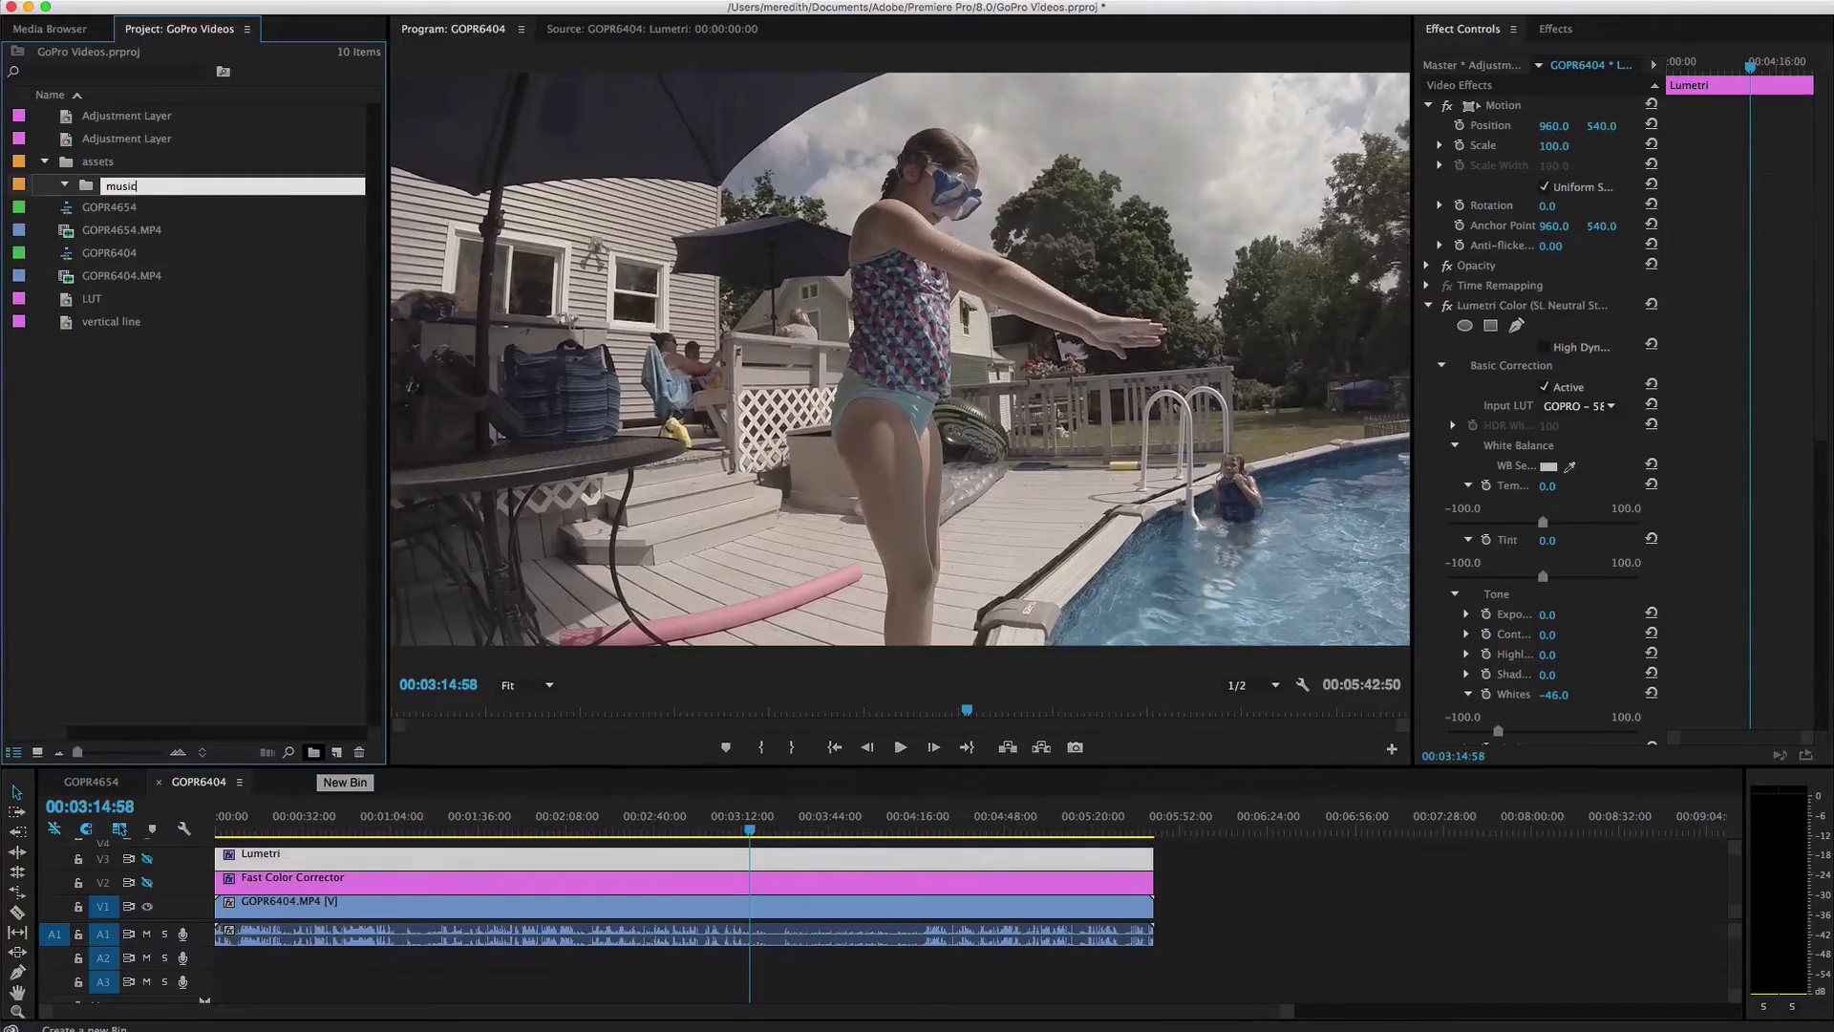
{"action": "key", "text": "Tab"}
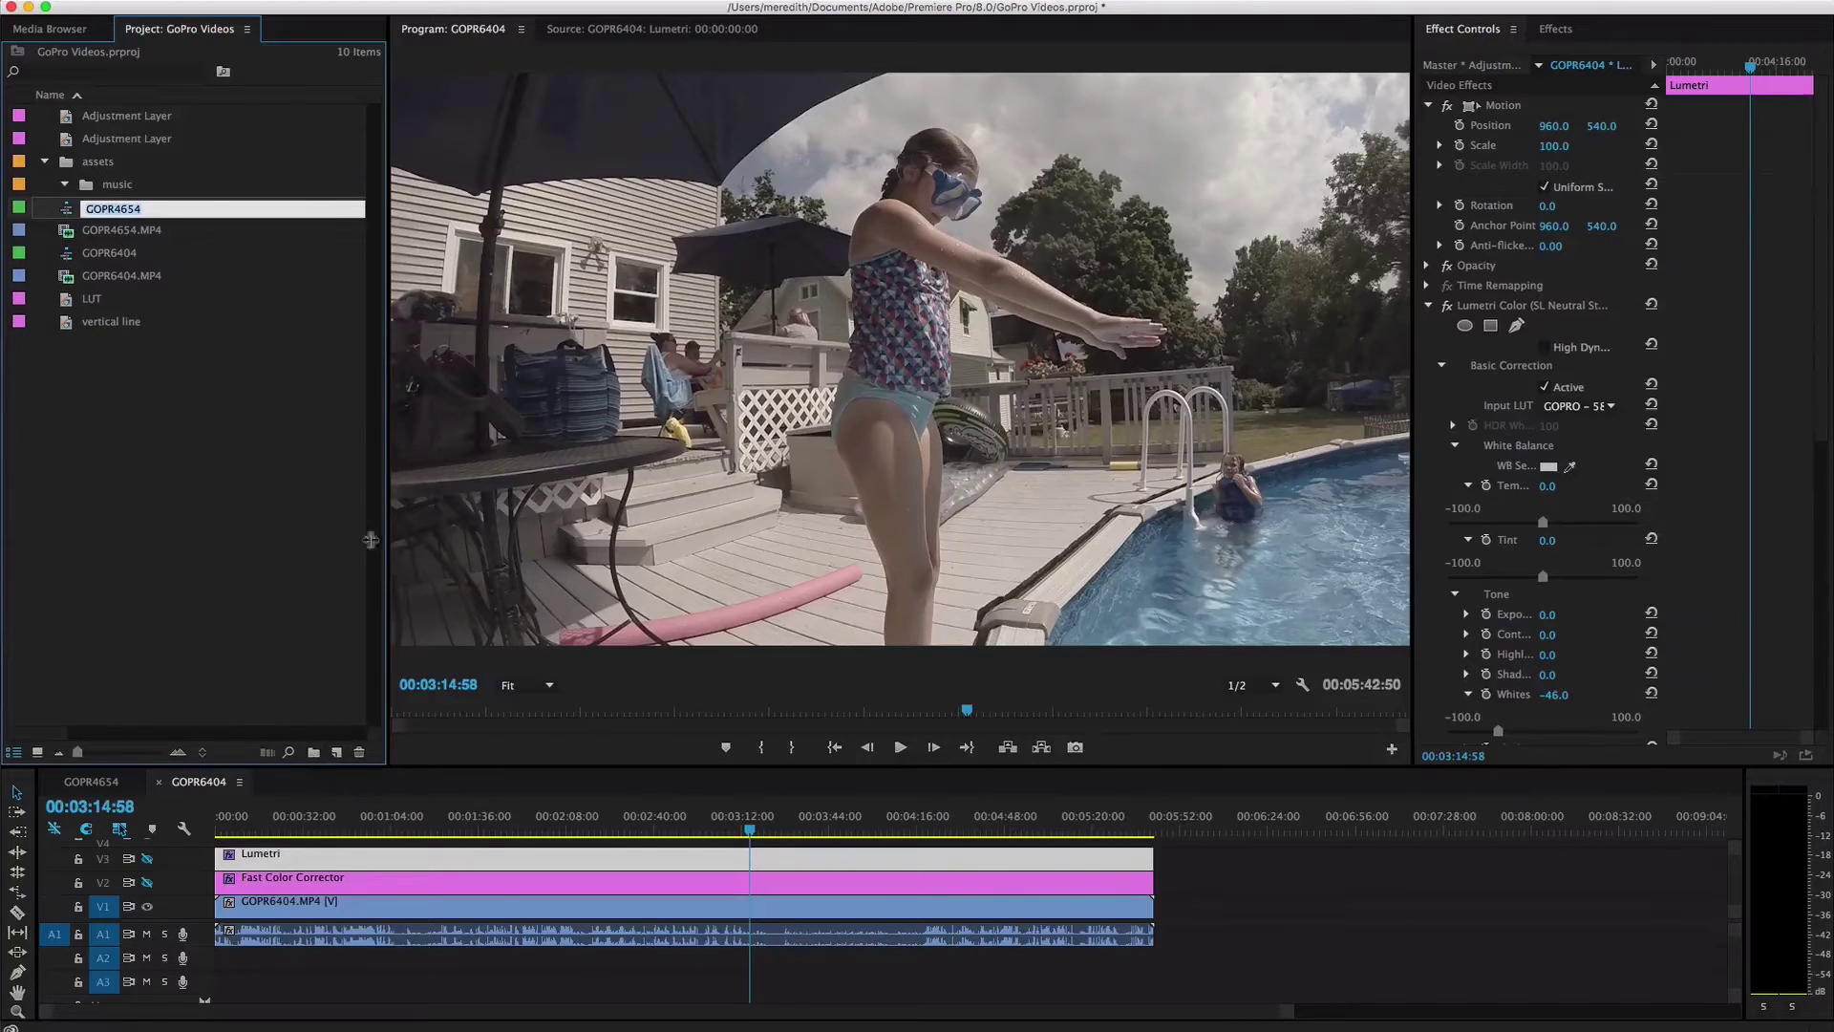
{"action": "left_click", "coordinate": [87, 190]}
{"action": "left_click", "coordinate": [87, 189]}
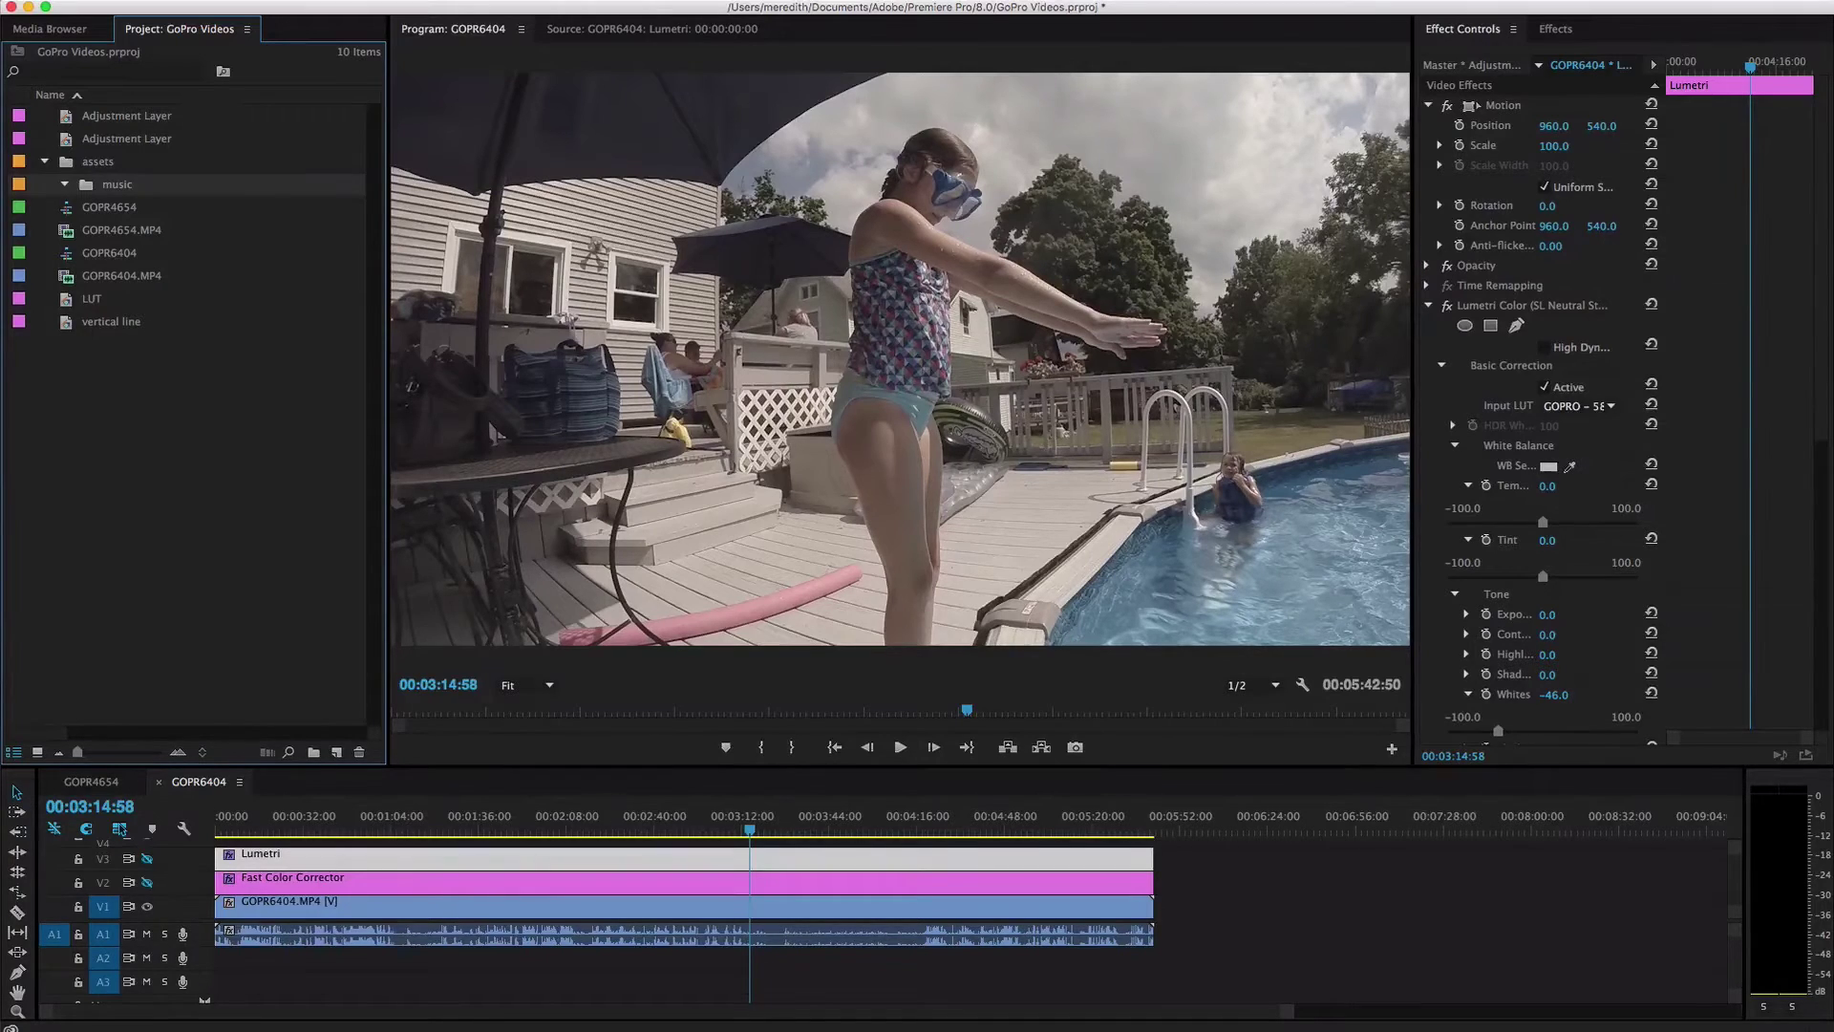
Import Miami Nightlife.wav and Summer Nights.wav from Finder's Video Assets folder into the music bin
{"action": "key", "text": "super+Tab"}
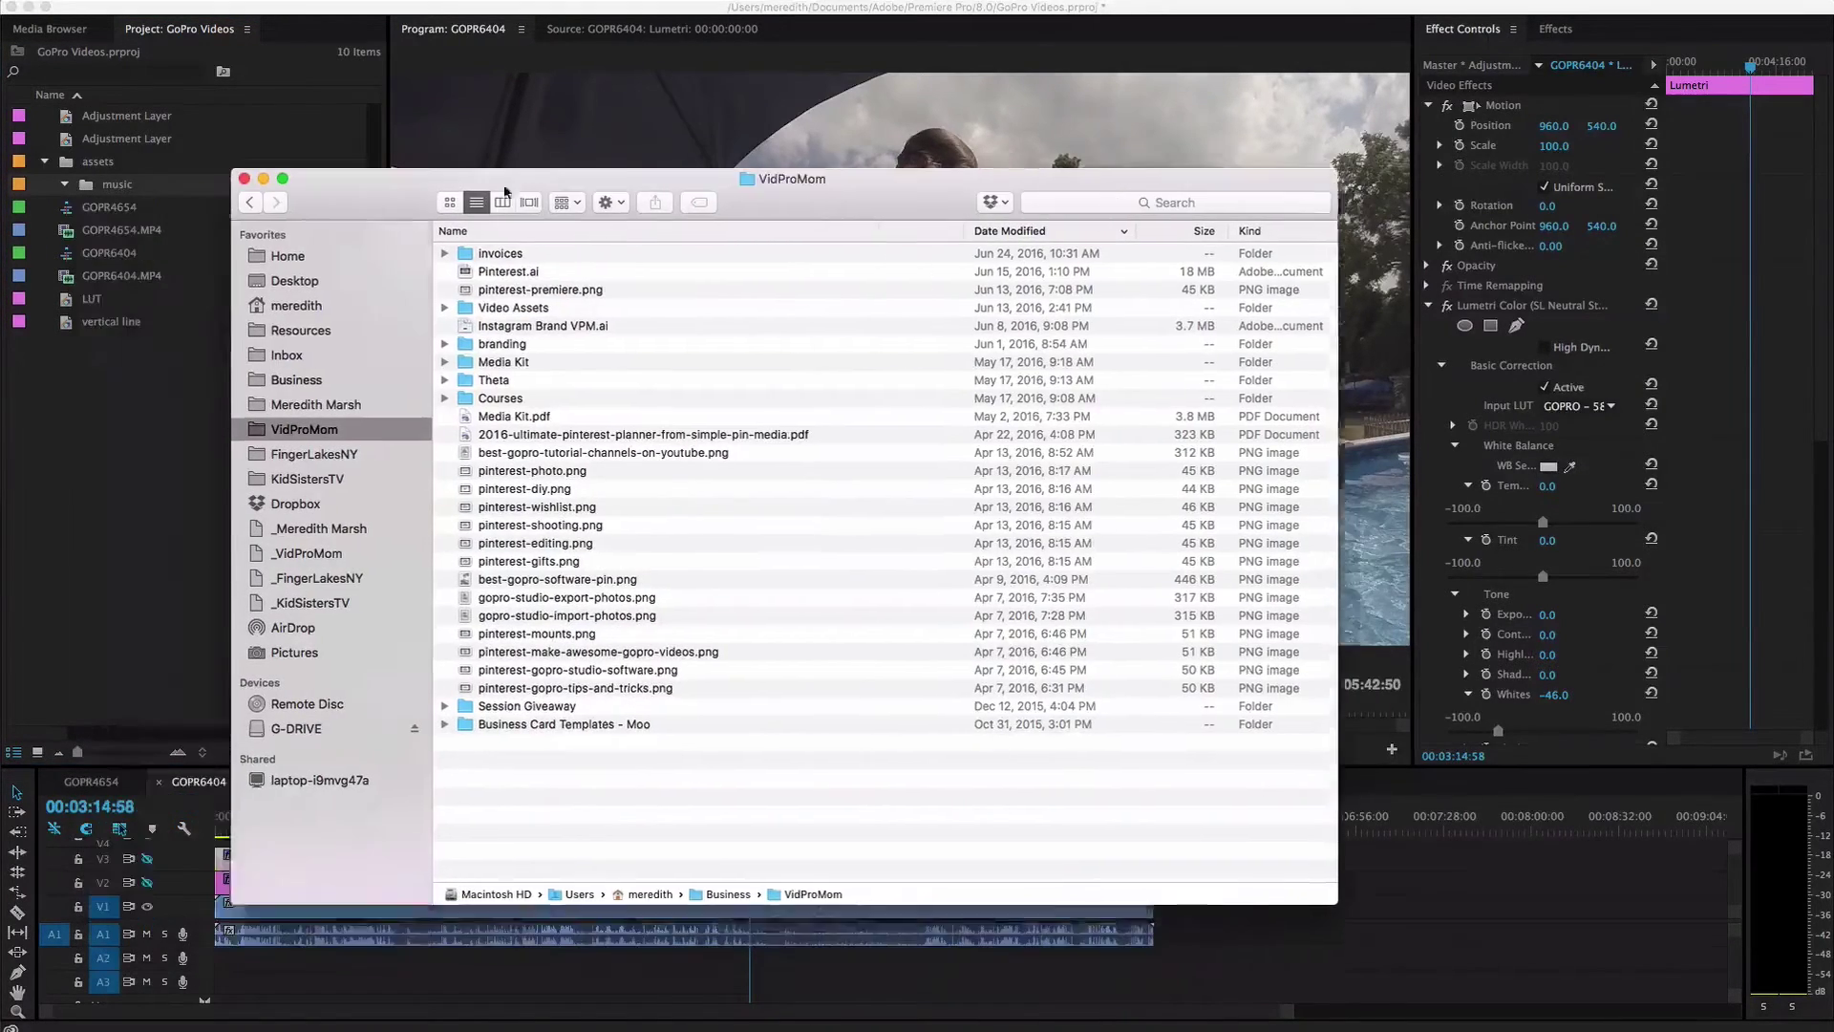
{"action": "left_click_drag", "start_coordinate": [505, 191], "coordinate": [789, 143]}
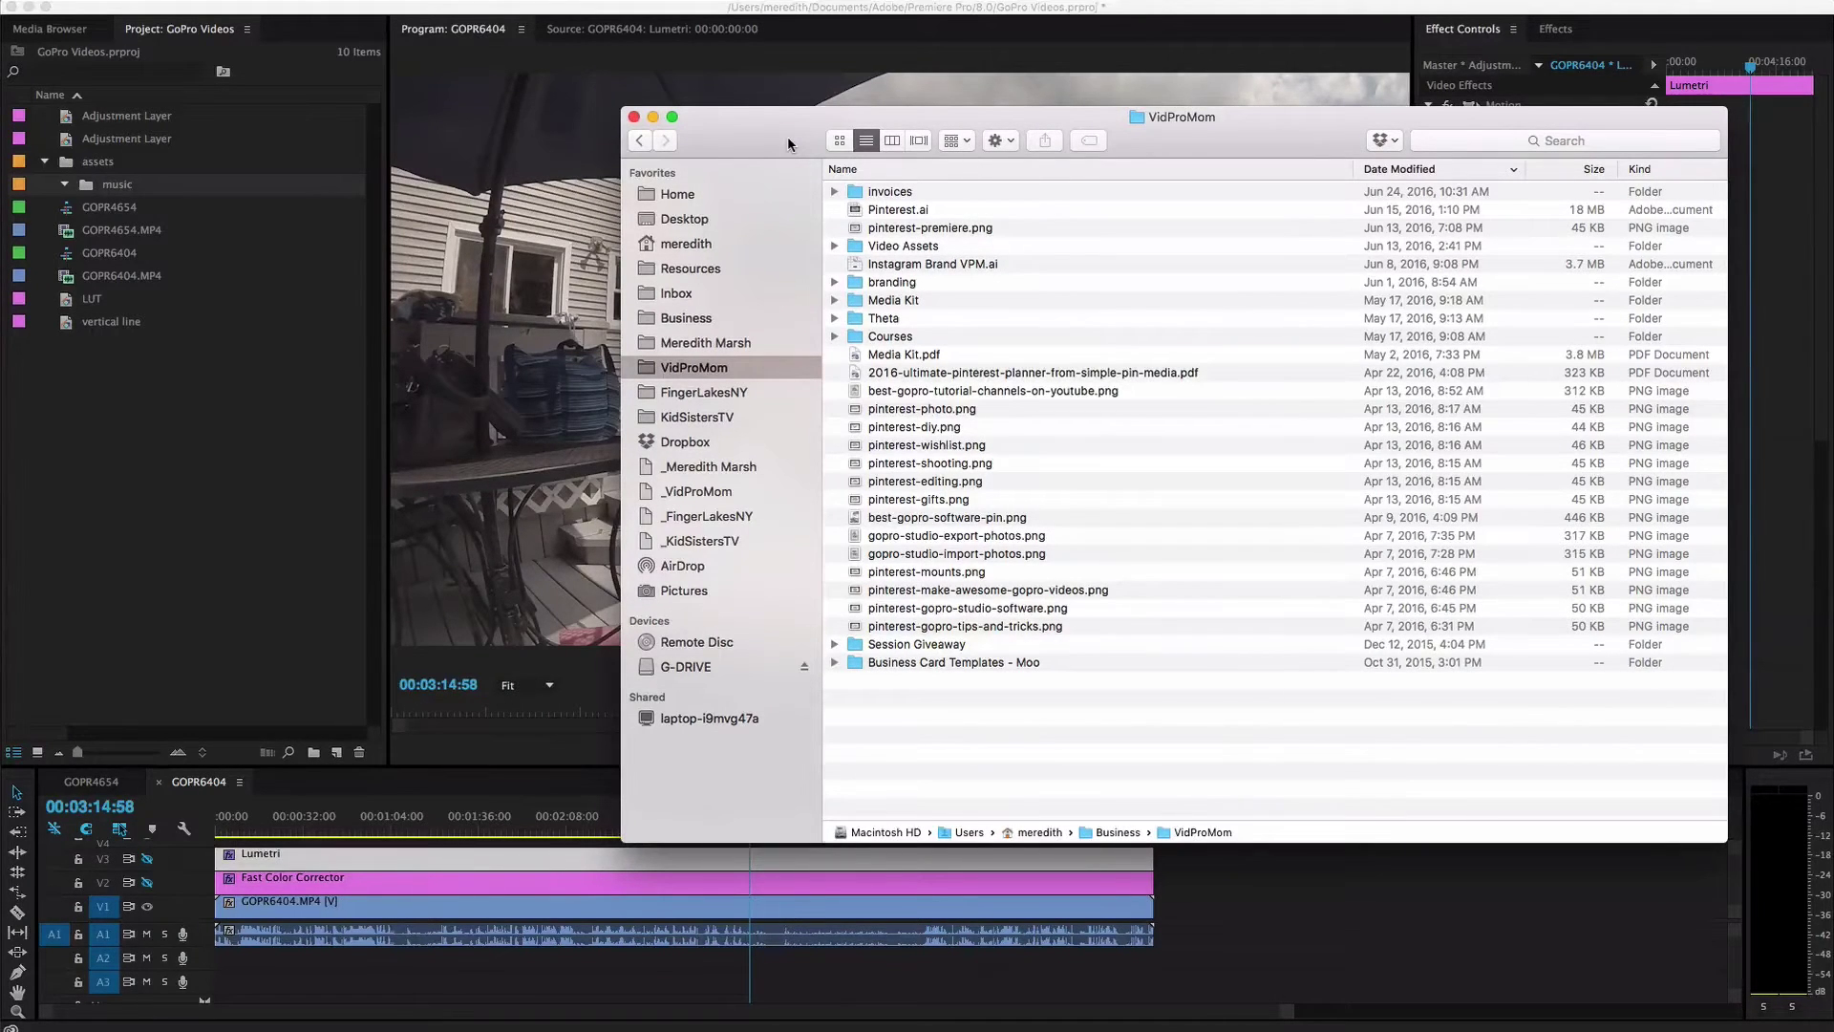
{"action": "double_click", "coordinate": [852, 246]}
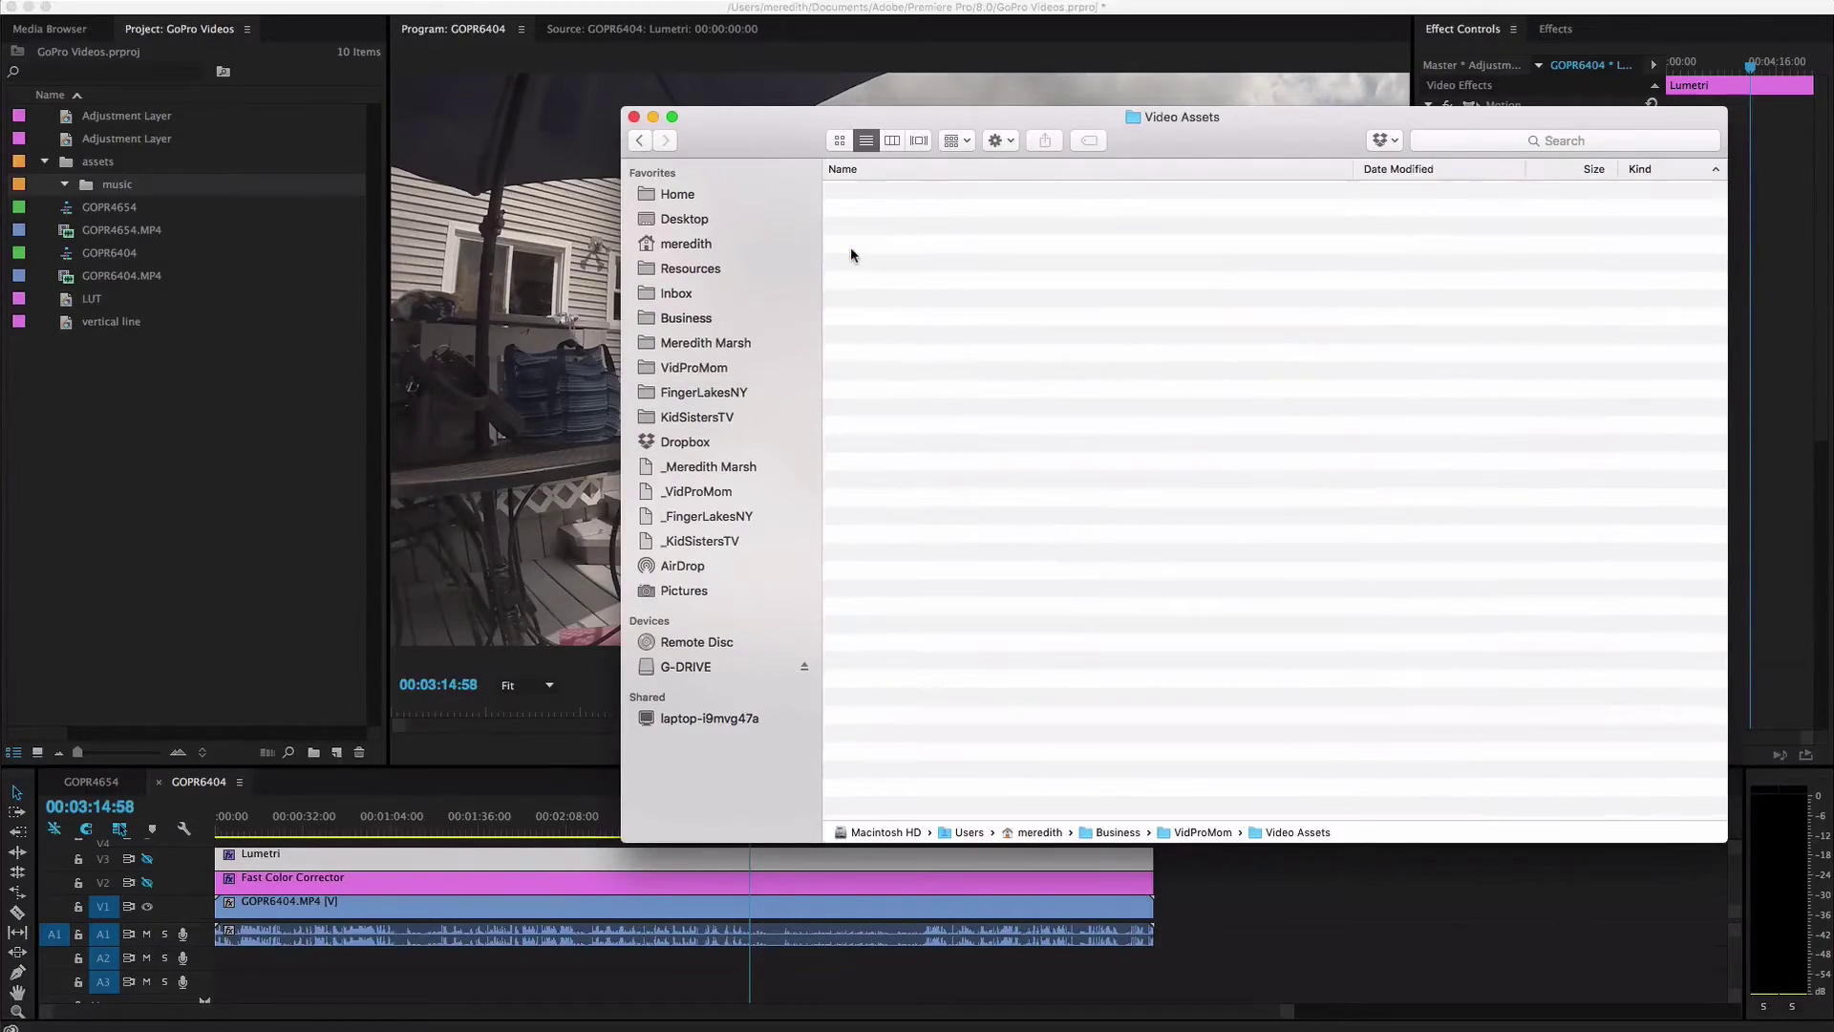
{"action": "scroll", "coordinate": [1047, 248], "scroll_direction": "up", "scroll_amount": 15}
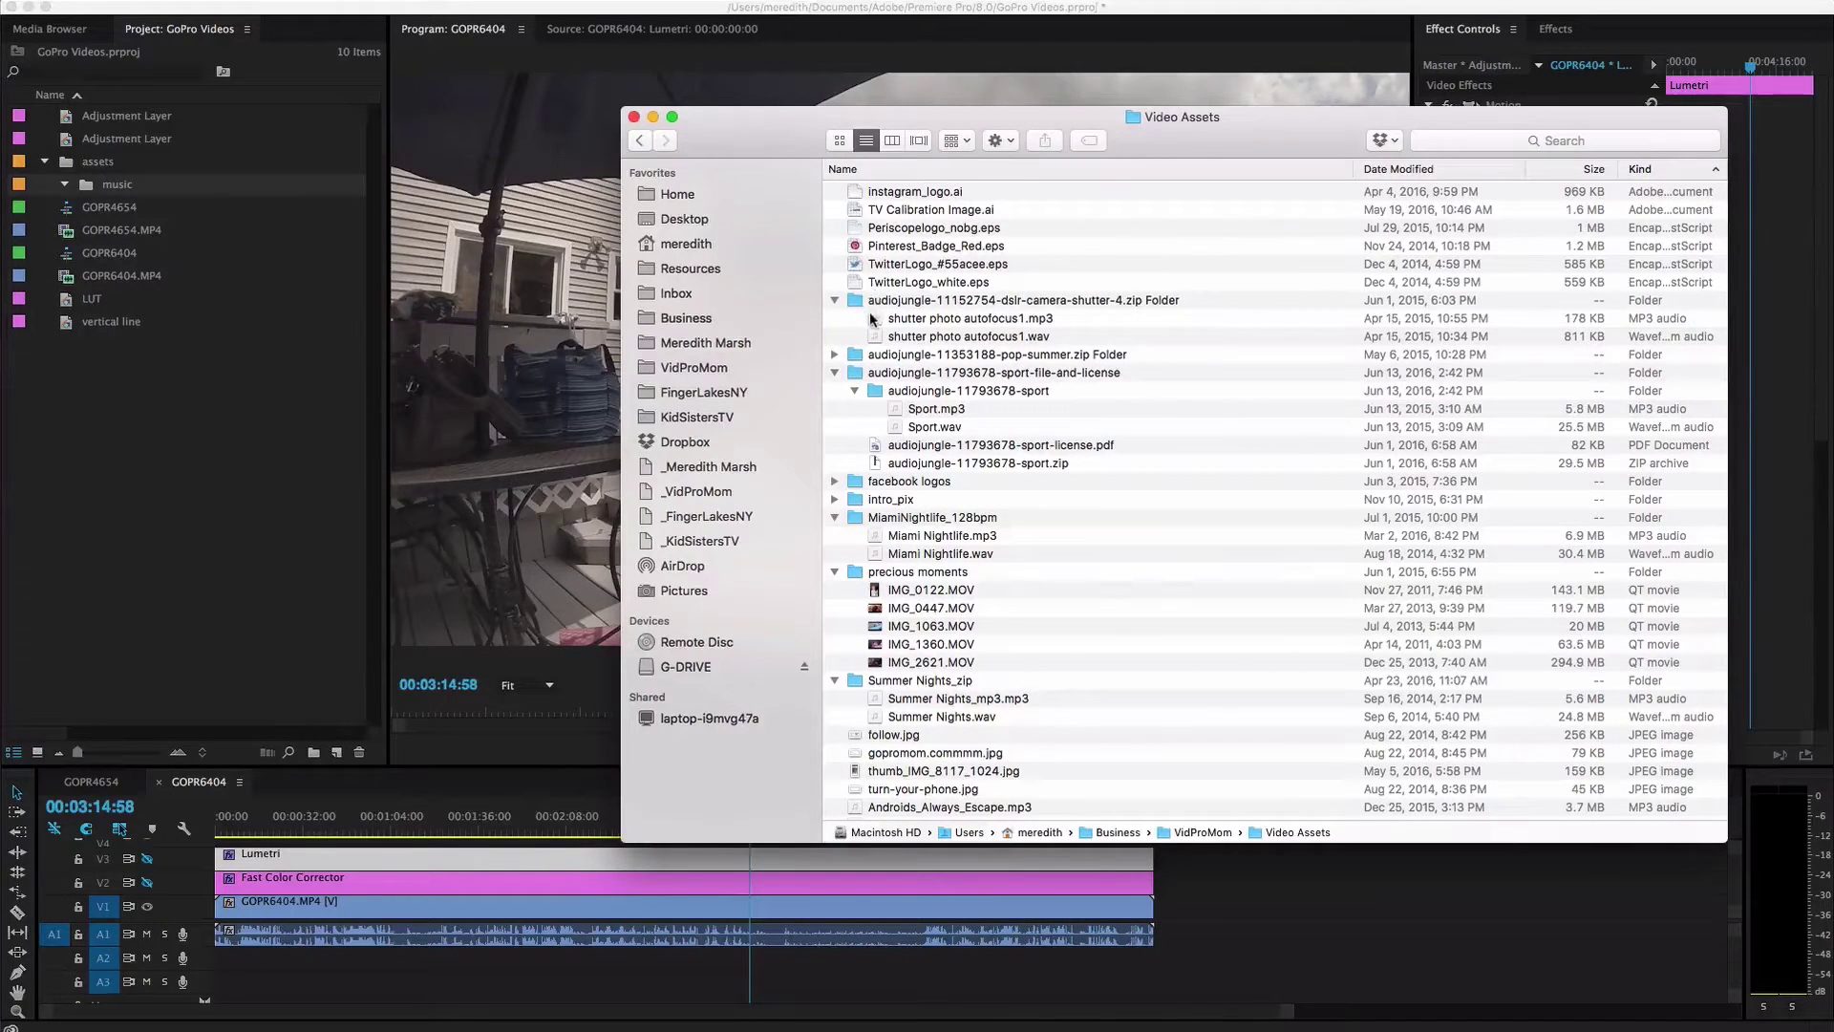
{"action": "left_click", "coordinate": [835, 301]}
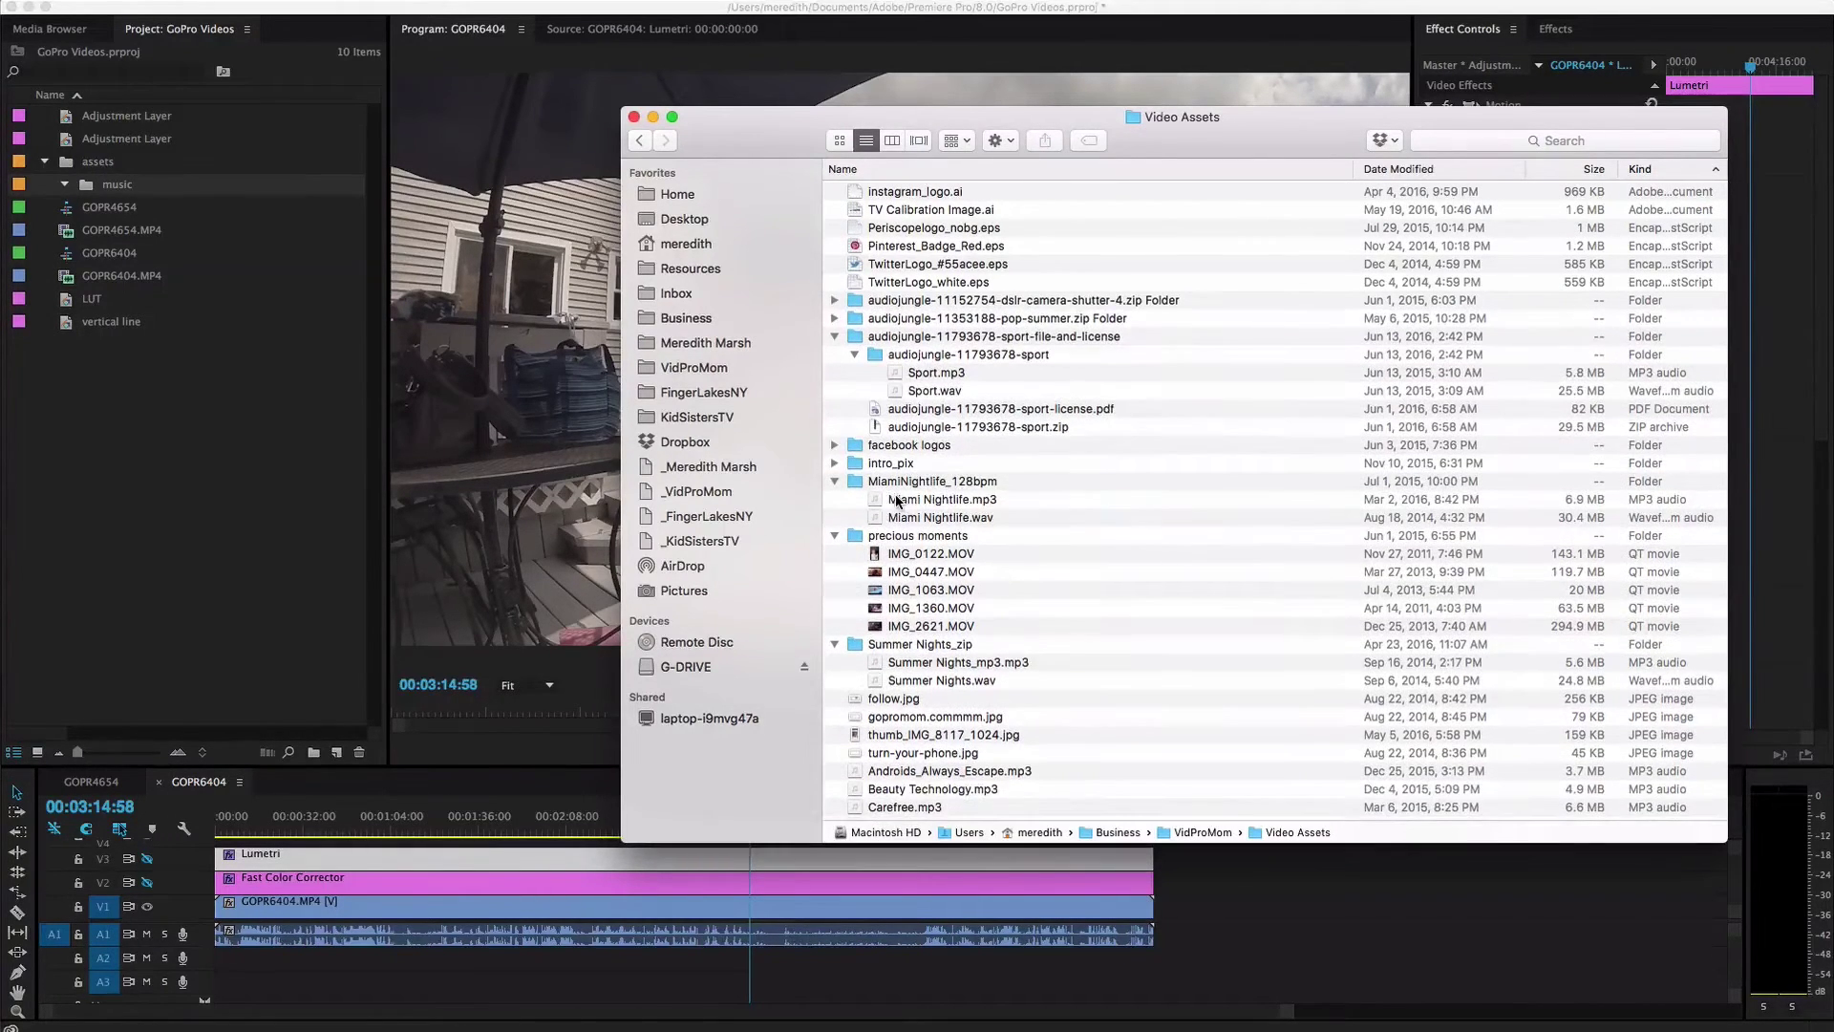
{"action": "left_click", "coordinate": [898, 501]}
{"action": "left_click_drag", "start_coordinate": [907, 518], "coordinate": [112, 186]}
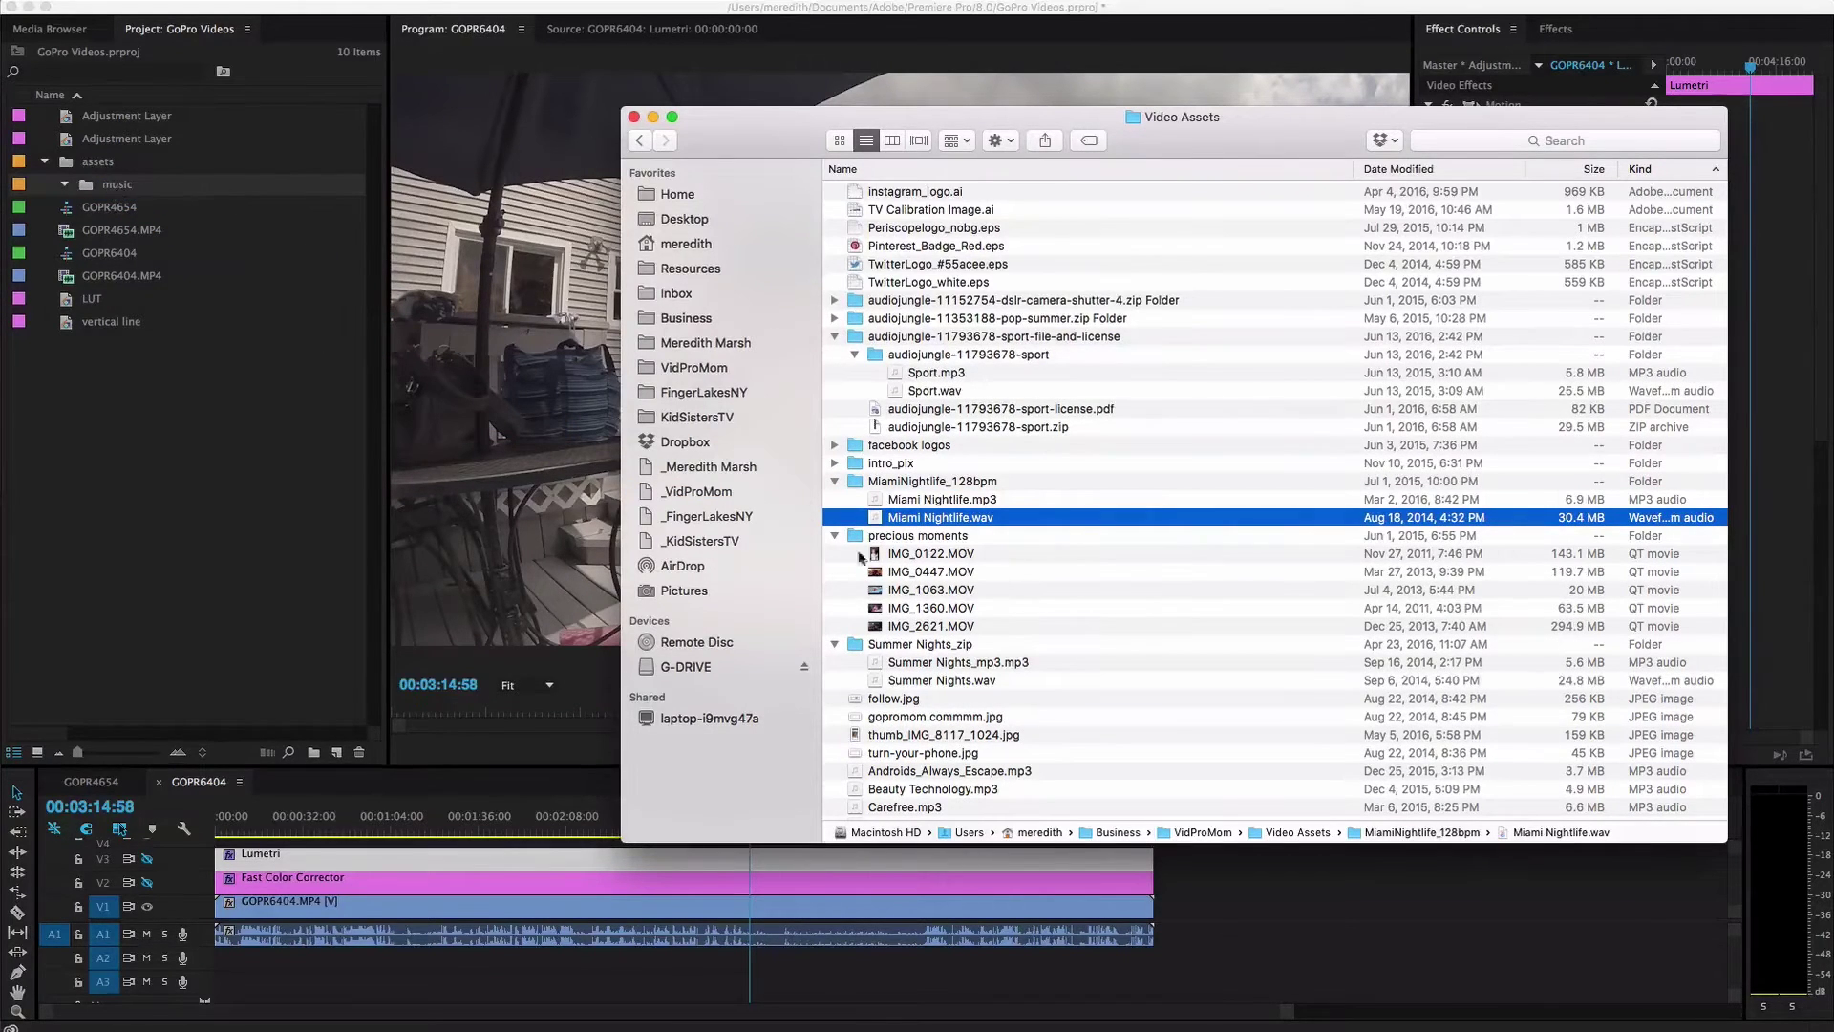
{"action": "scroll", "coordinate": [870, 568], "scroll_direction": "down", "scroll_amount": 5}
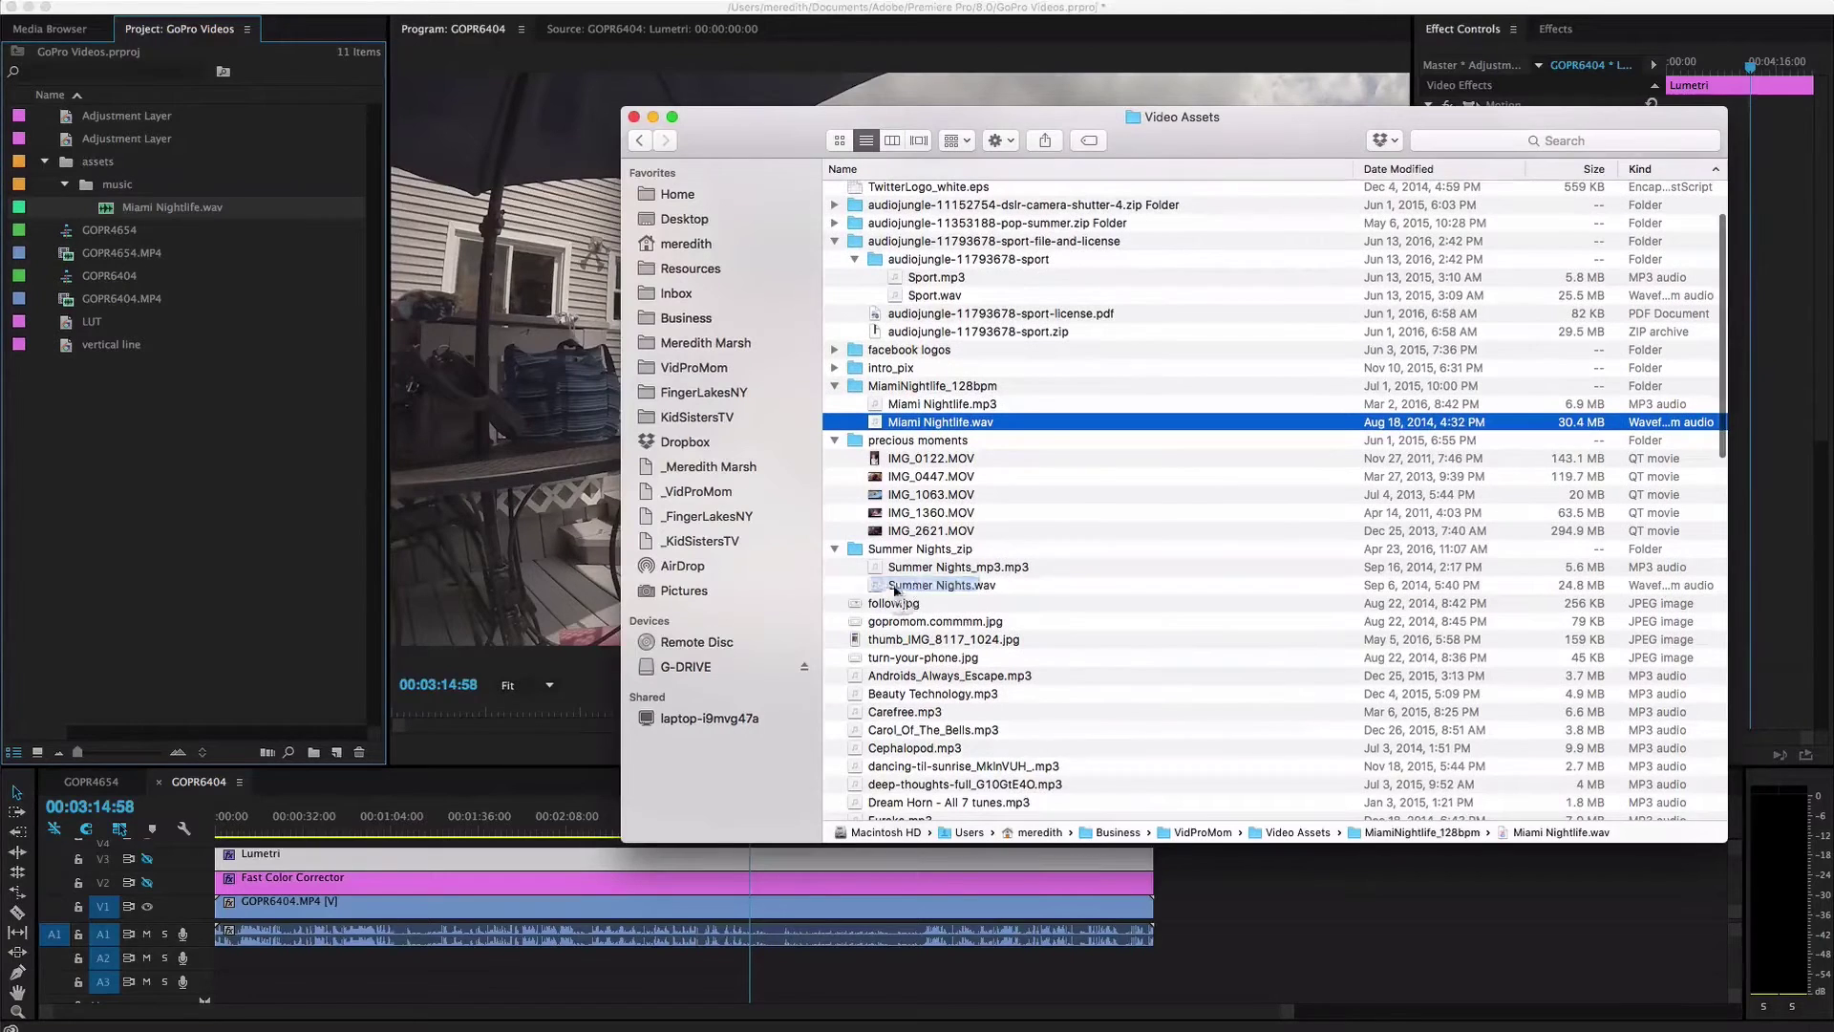
{"action": "left_click_drag", "start_coordinate": [896, 591], "coordinate": [113, 186]}
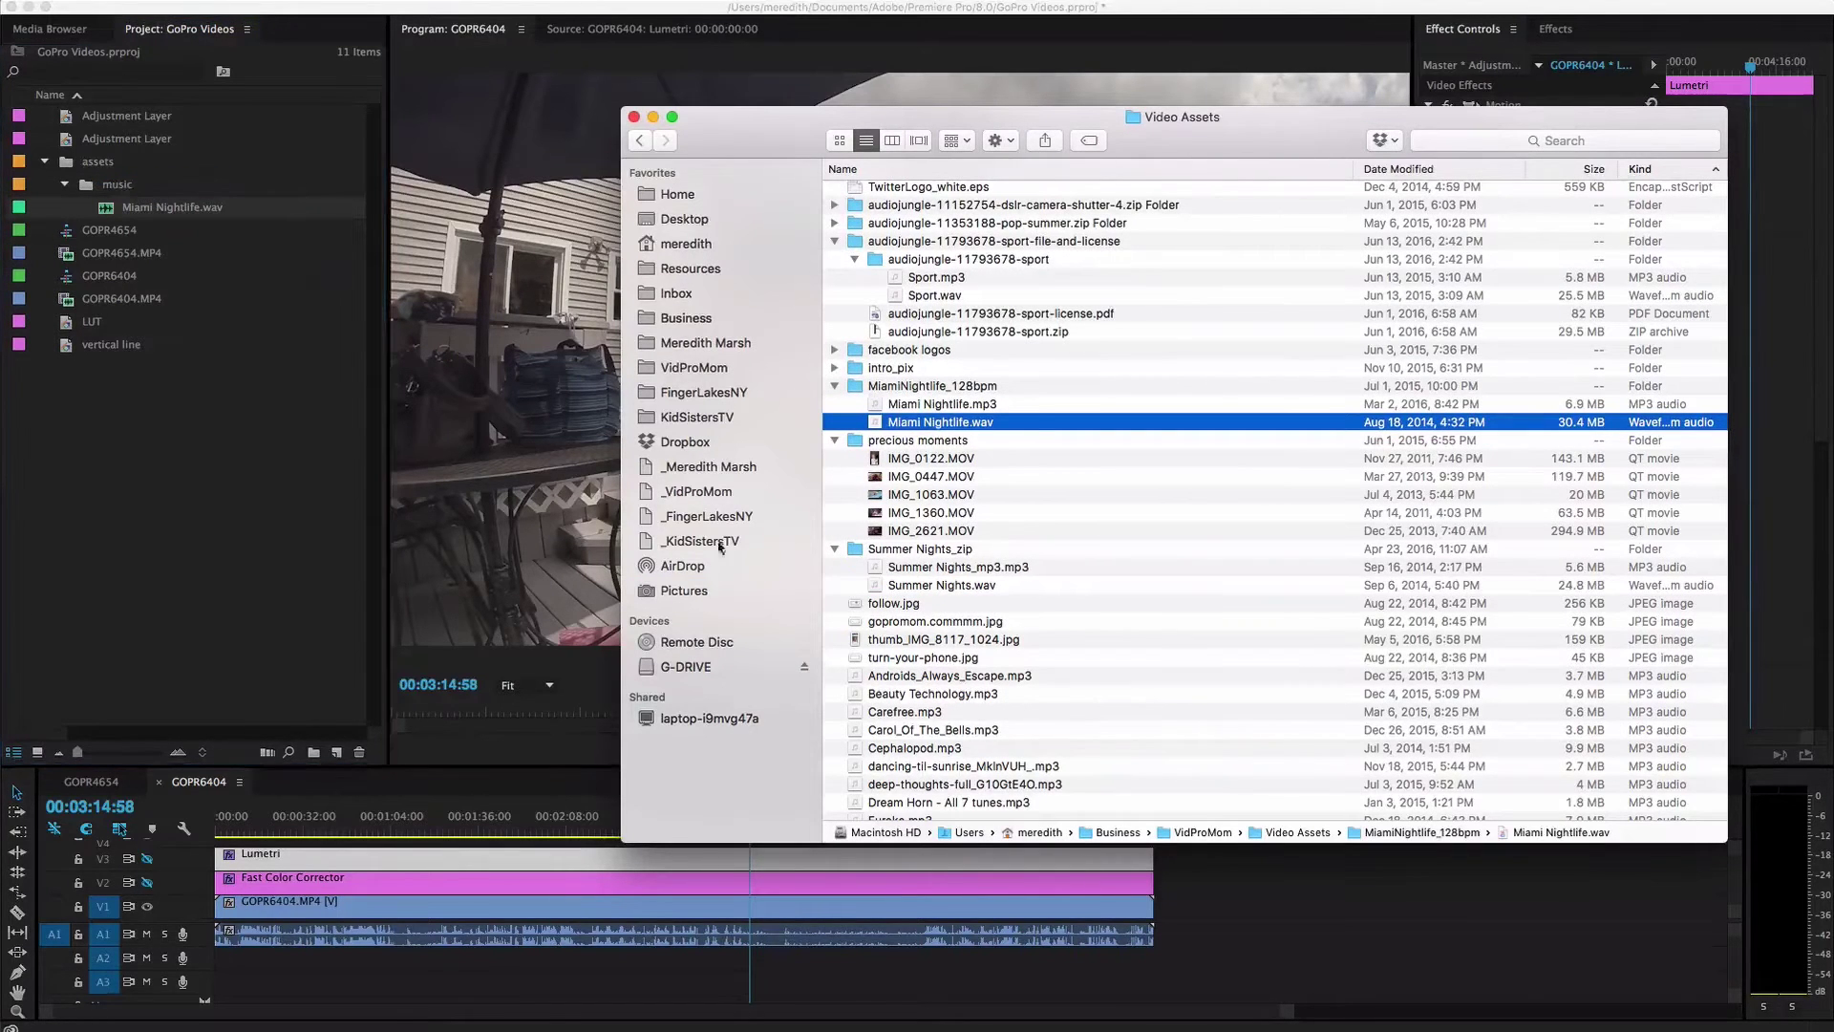
Import 16 MP3 tracks starting at Androids_Always_Escape.mp3 into music, then deselect and collapse it
{"action": "scroll", "coordinate": [898, 628], "scroll_direction": "down", "scroll_amount": 3}
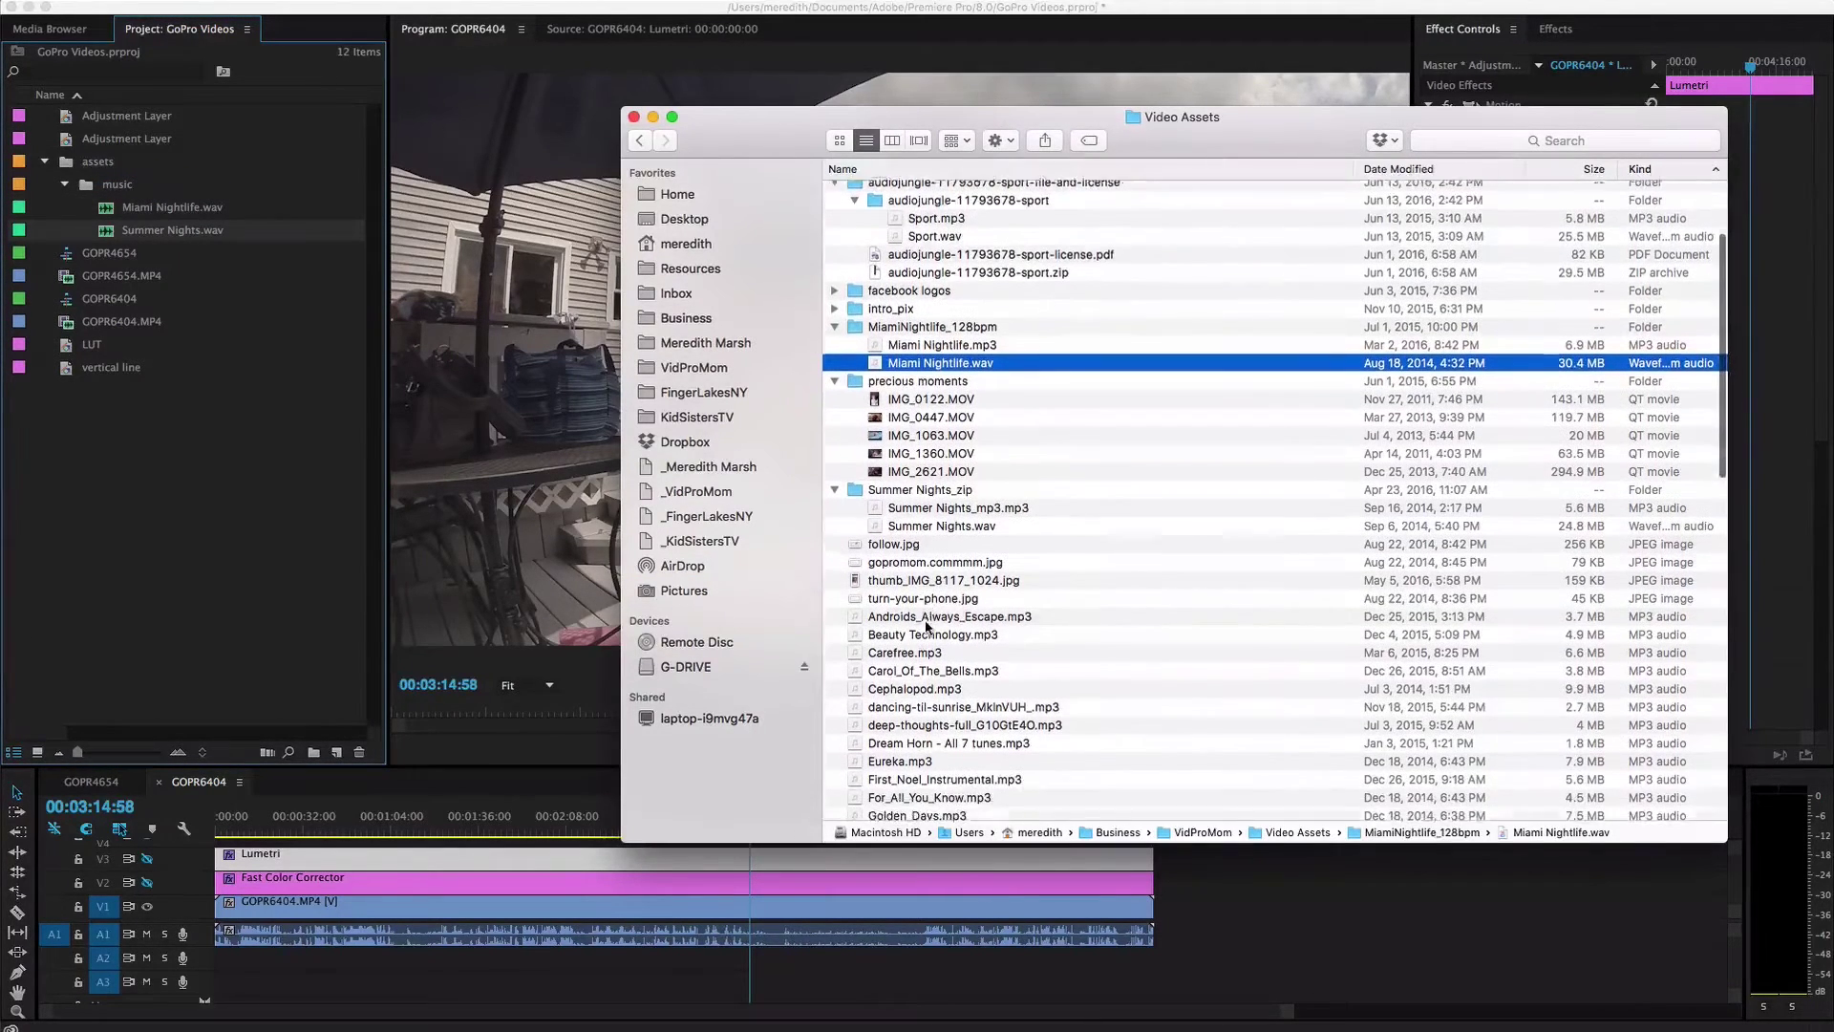
{"action": "scroll", "coordinate": [927, 626], "scroll_direction": "down", "scroll_amount": 10}
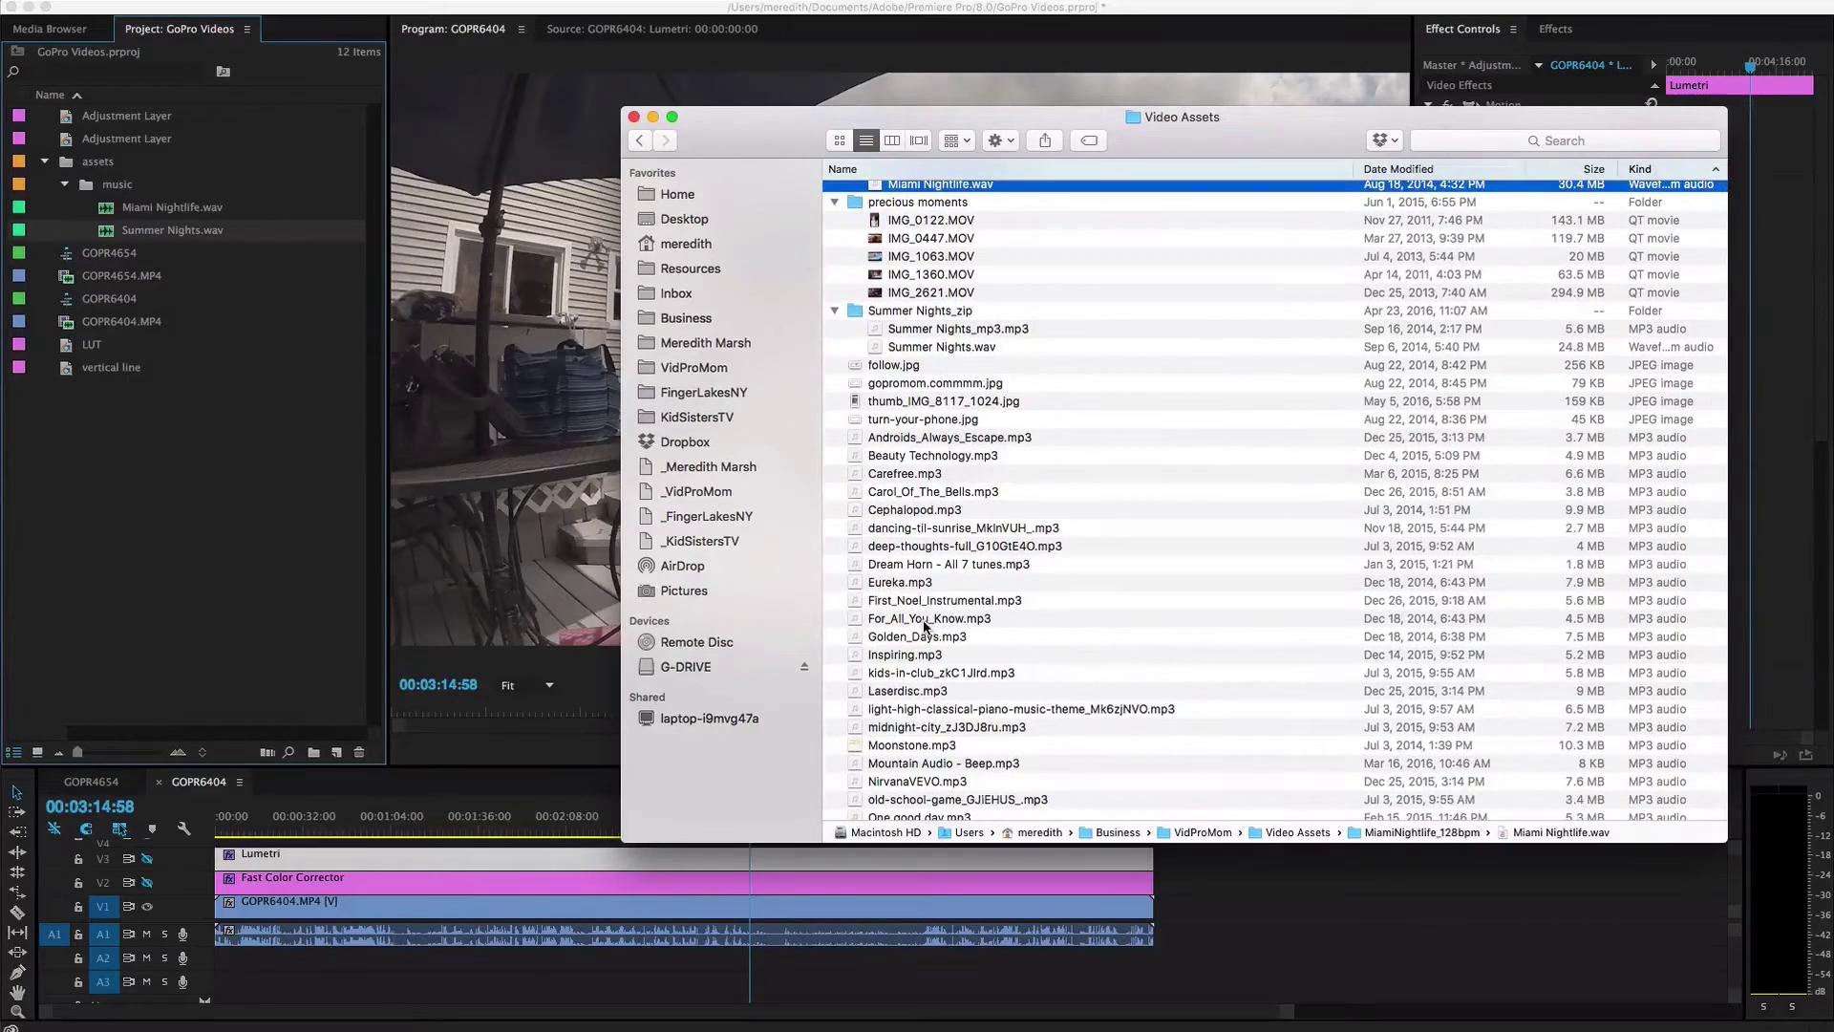
{"action": "scroll", "coordinate": [958, 581], "scroll_direction": "down", "scroll_amount": 3}
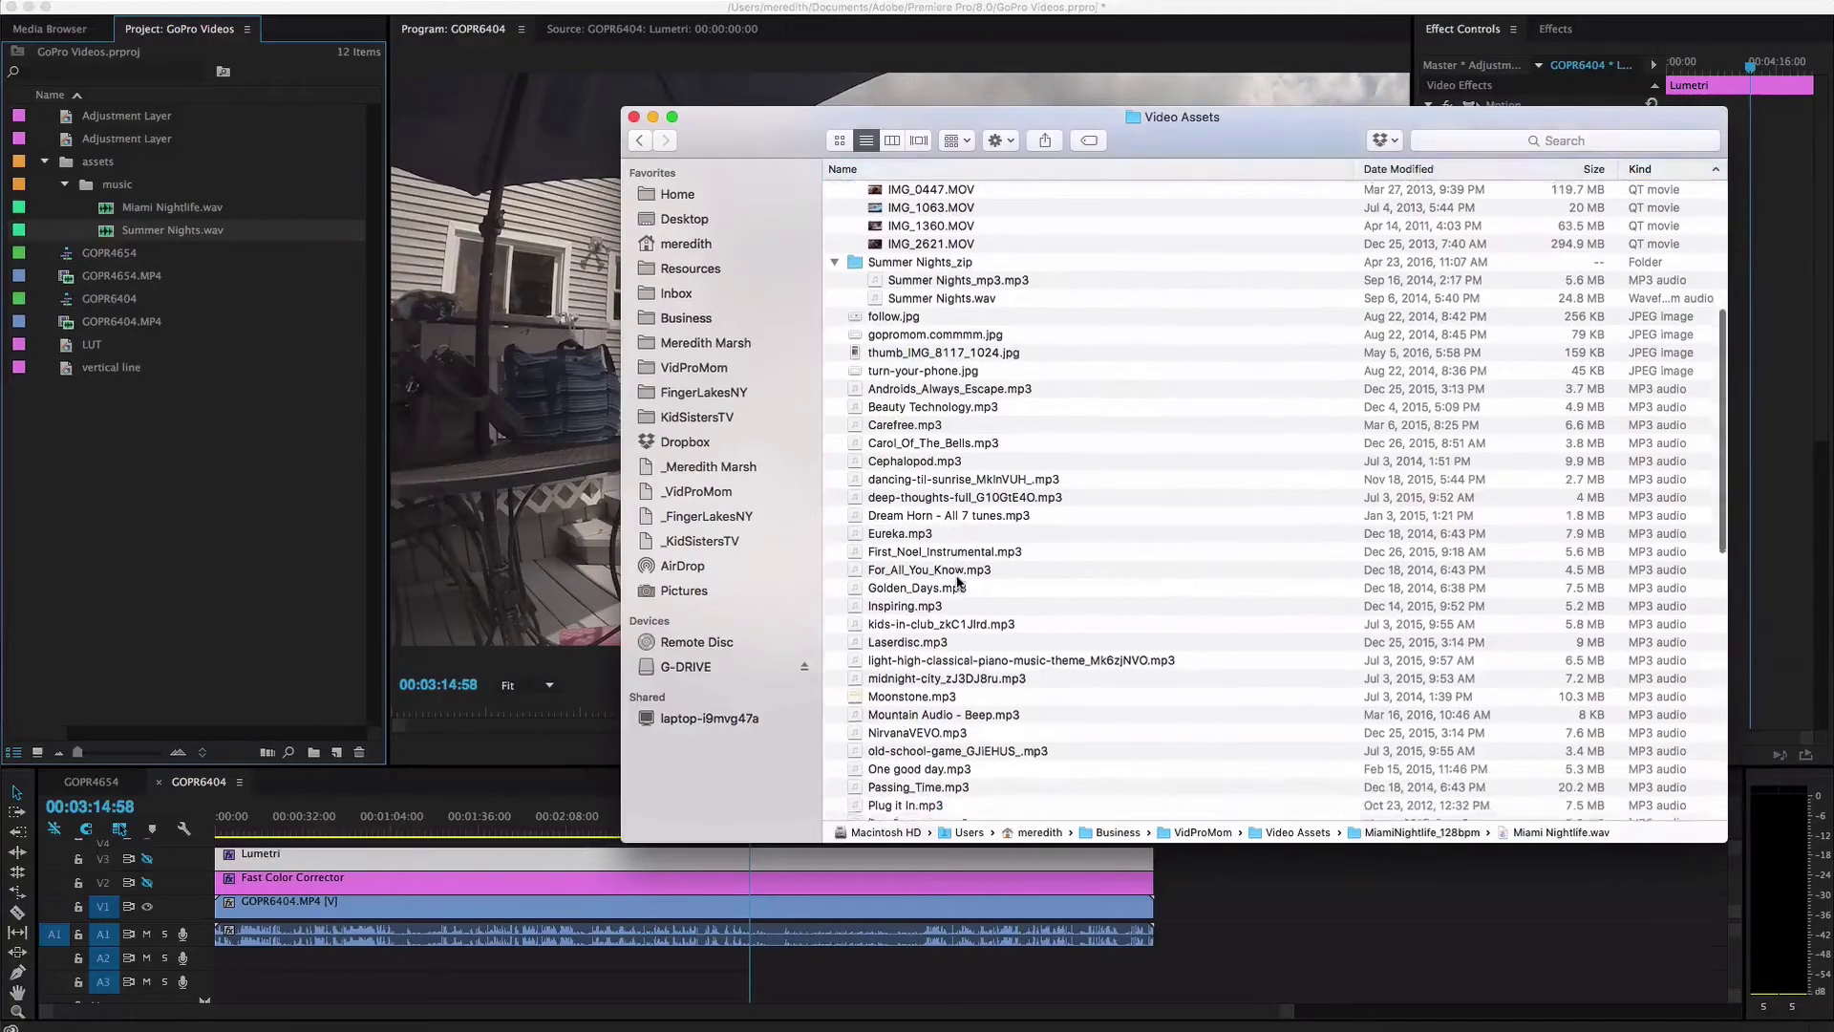
{"action": "left_click", "coordinate": [889, 389]}
{"action": "left_click", "coordinate": [925, 662], "text": "shift"}
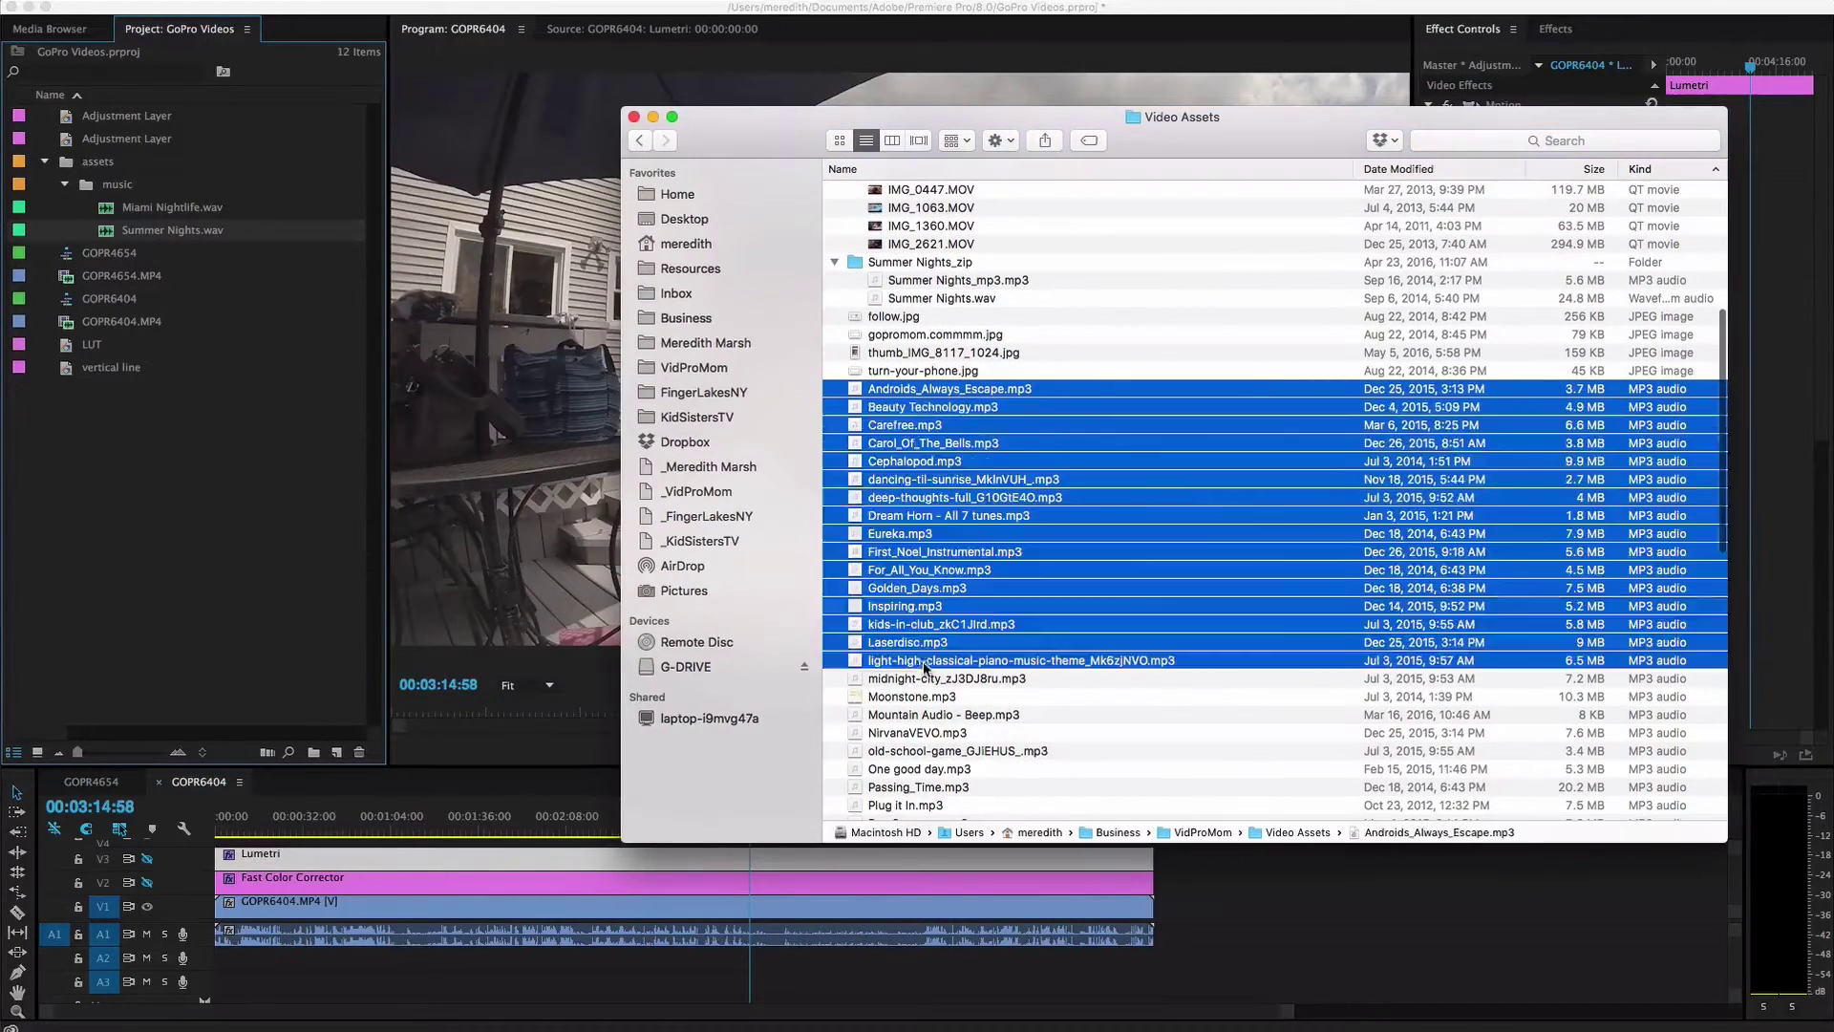
{"action": "left_click_drag", "start_coordinate": [925, 662], "coordinate": [119, 188]}
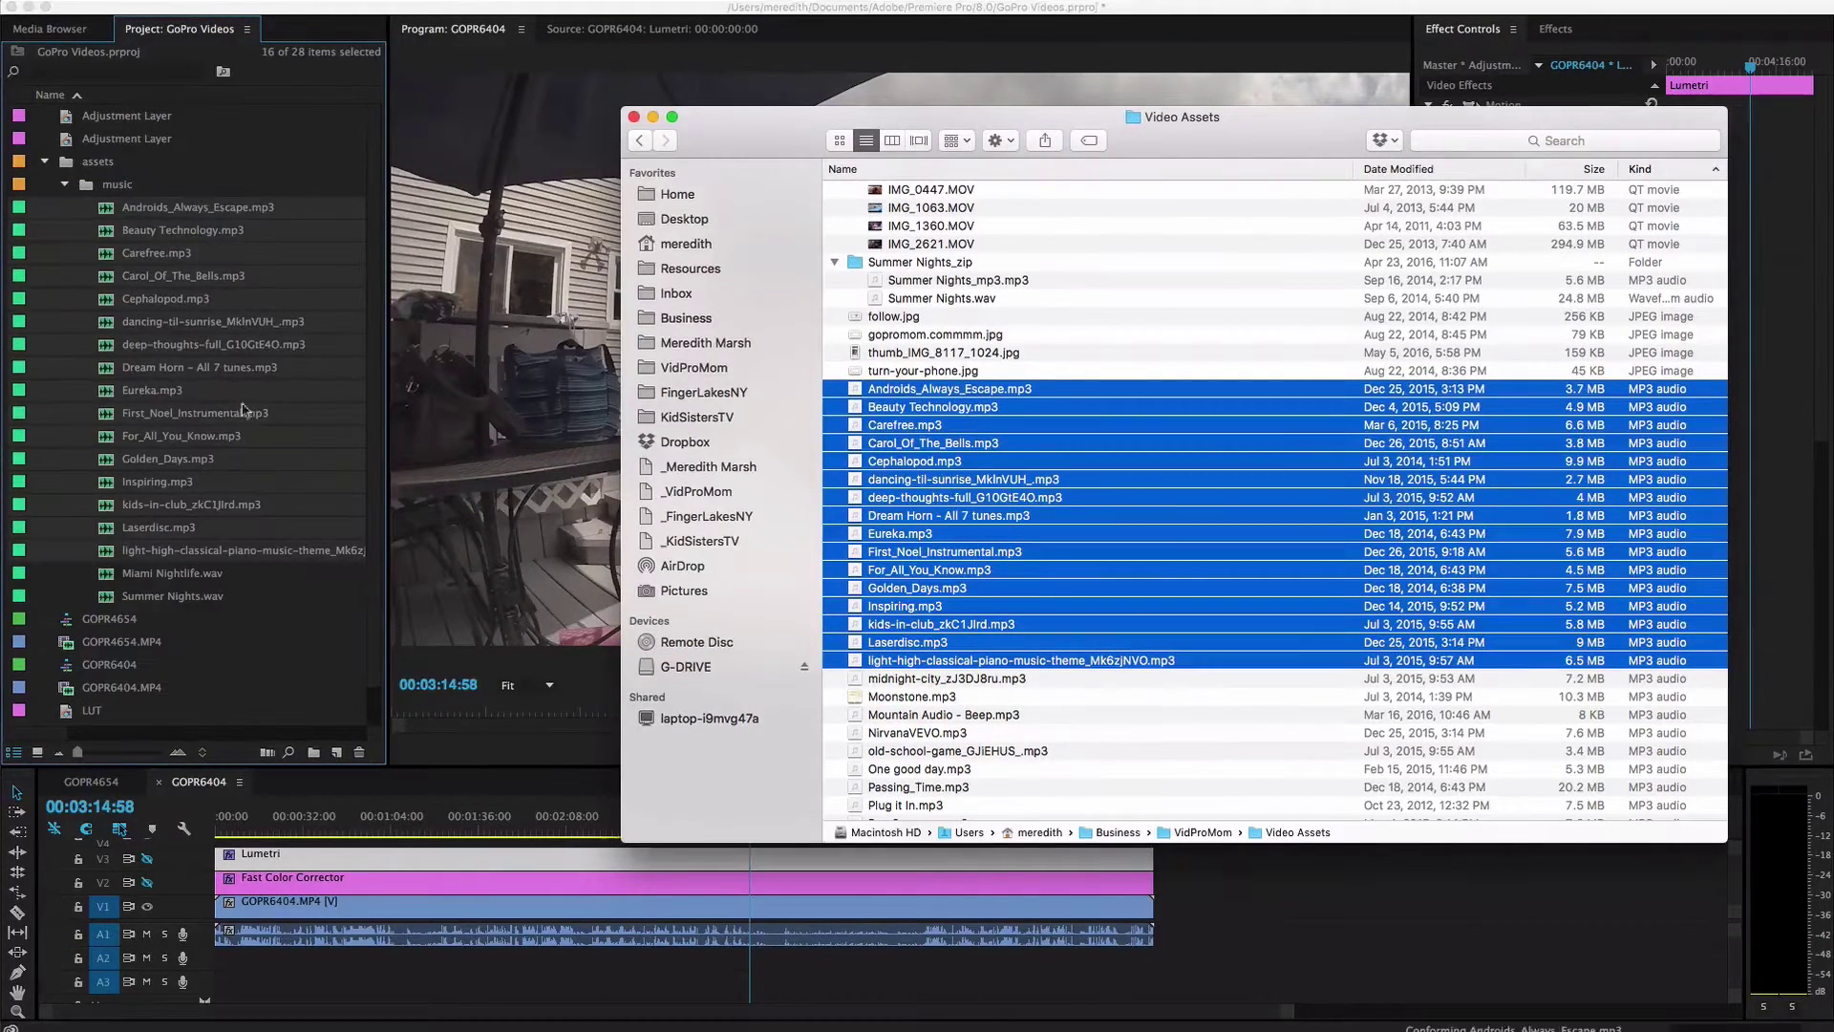
{"action": "left_click", "coordinate": [125, 210]}
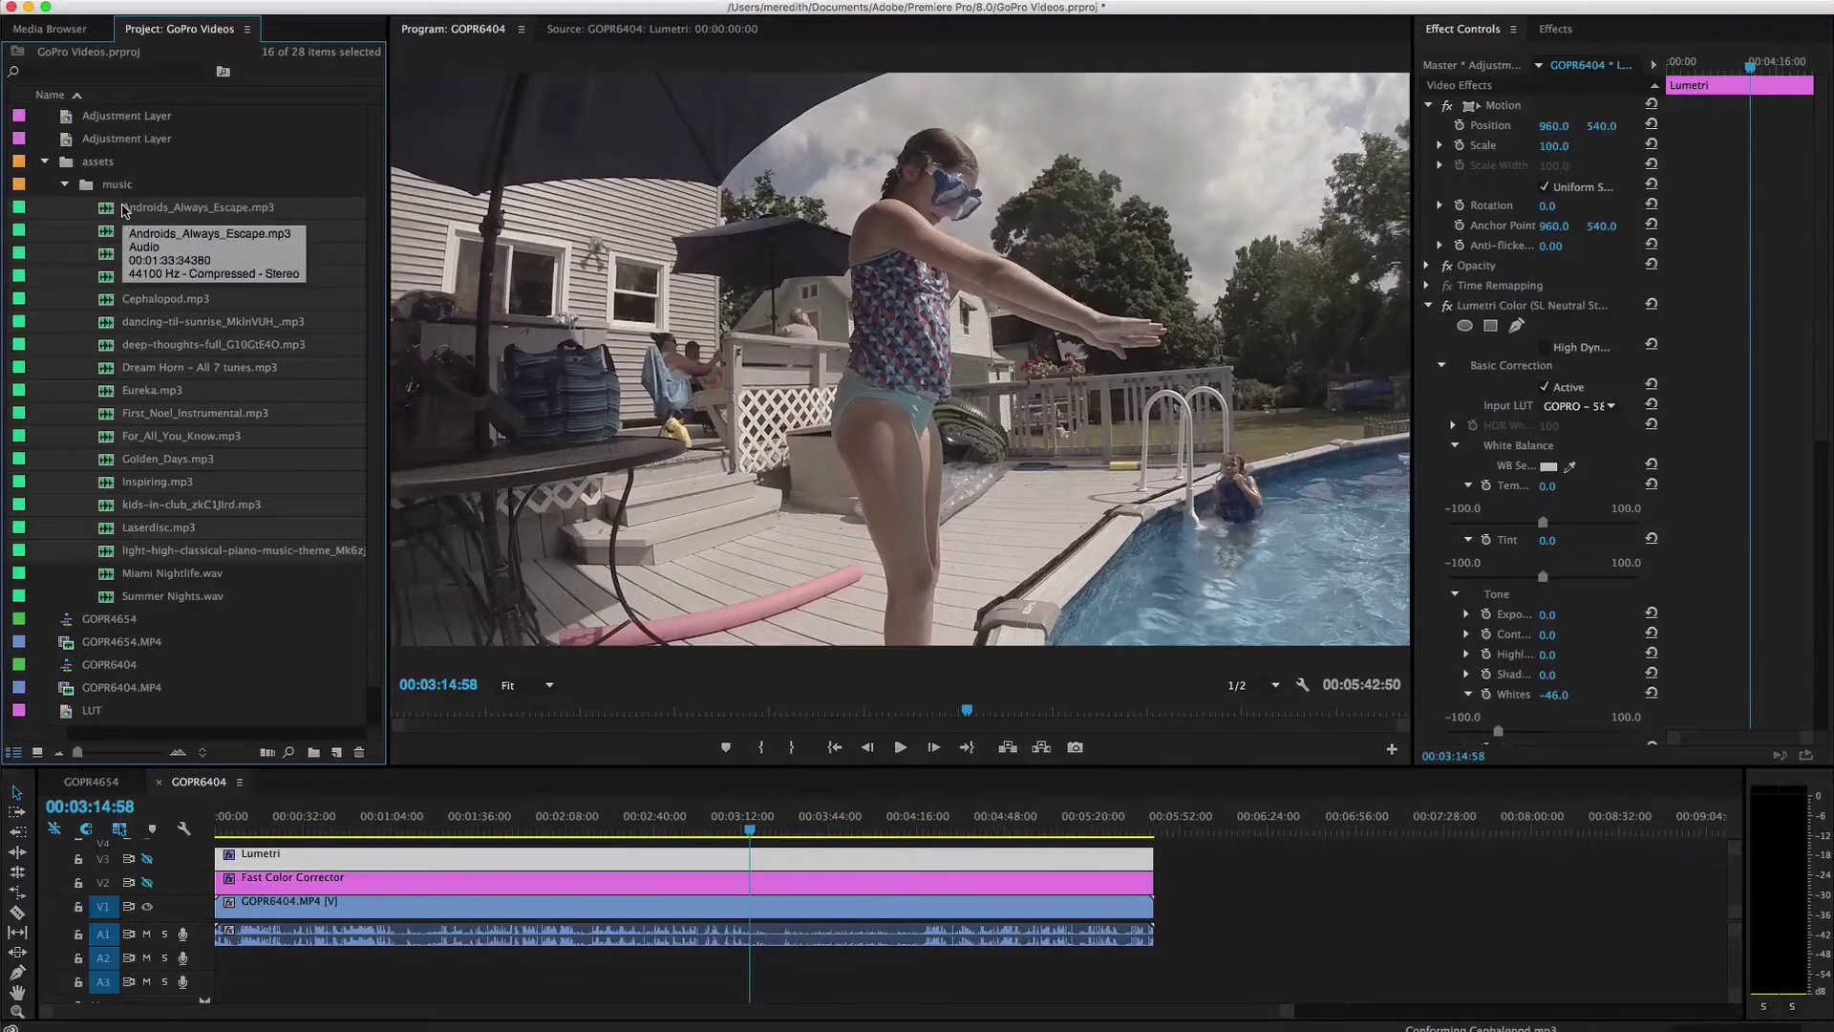
{"action": "left_click", "coordinate": [95, 202]}
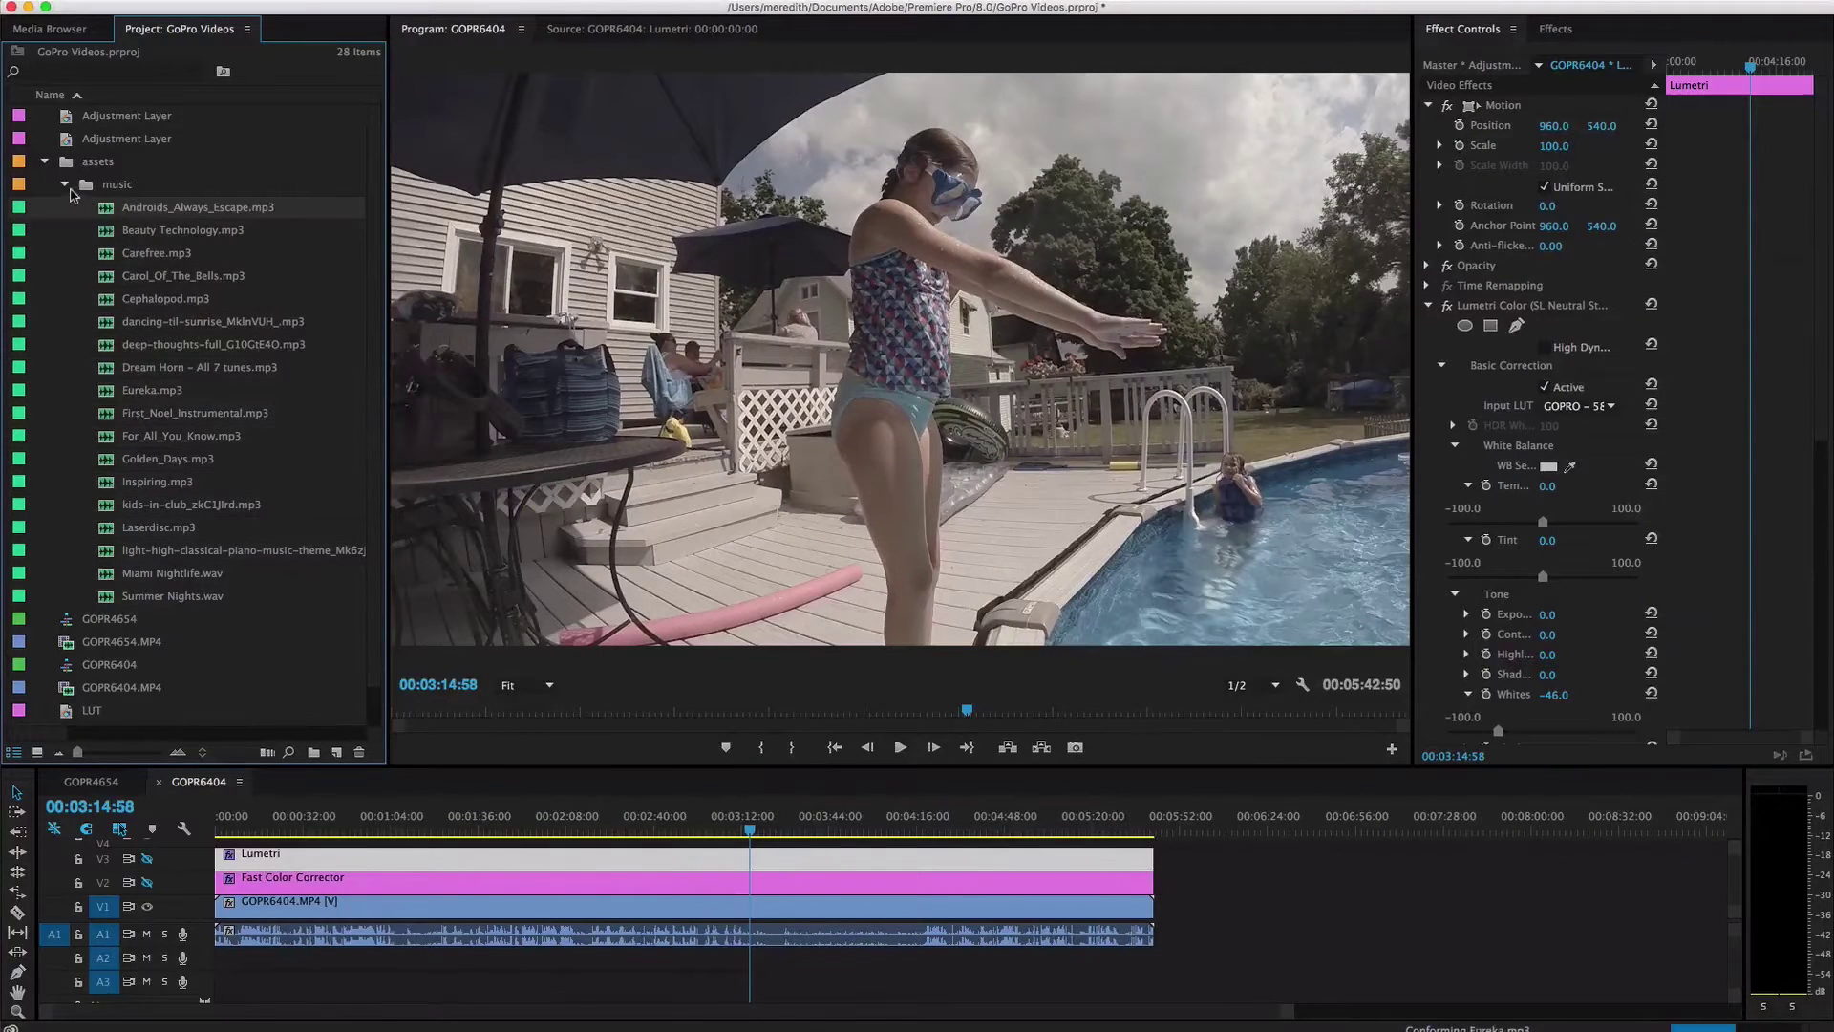
{"action": "left_click", "coordinate": [64, 186]}
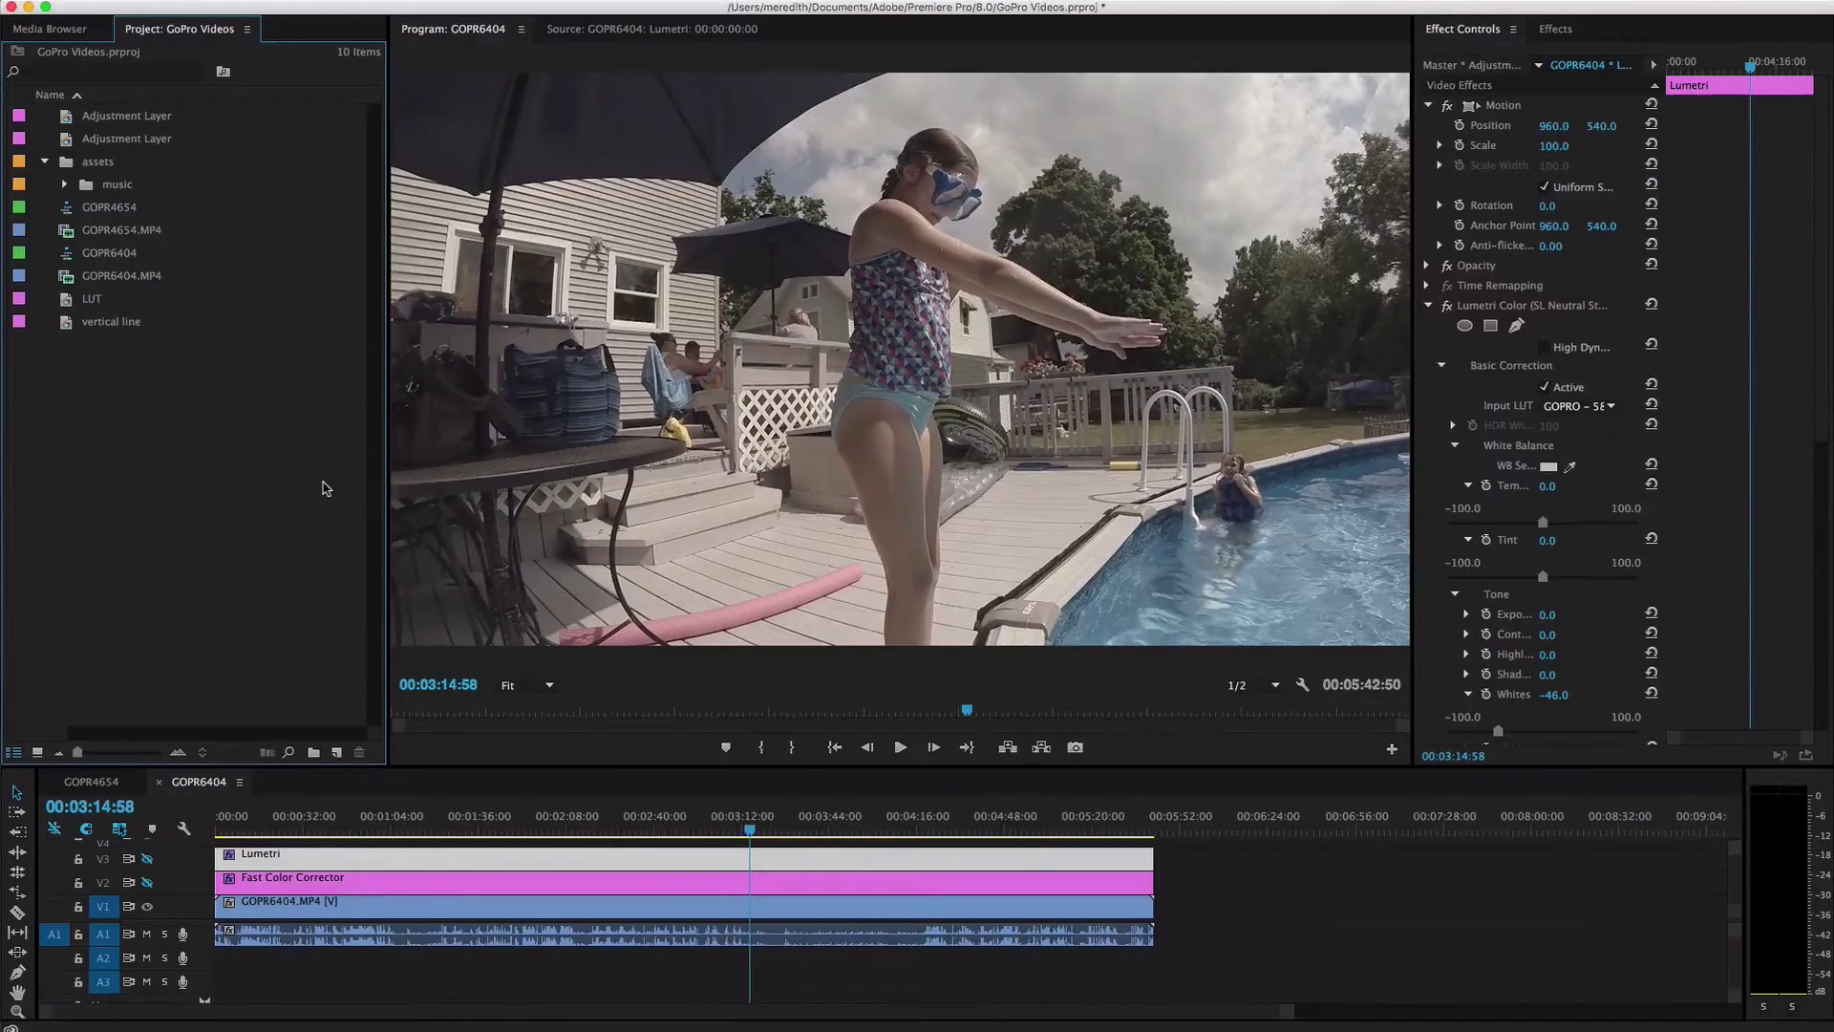
Create a new bin named 'Swimming' in the project
{"action": "left_click", "coordinate": [92, 191]}
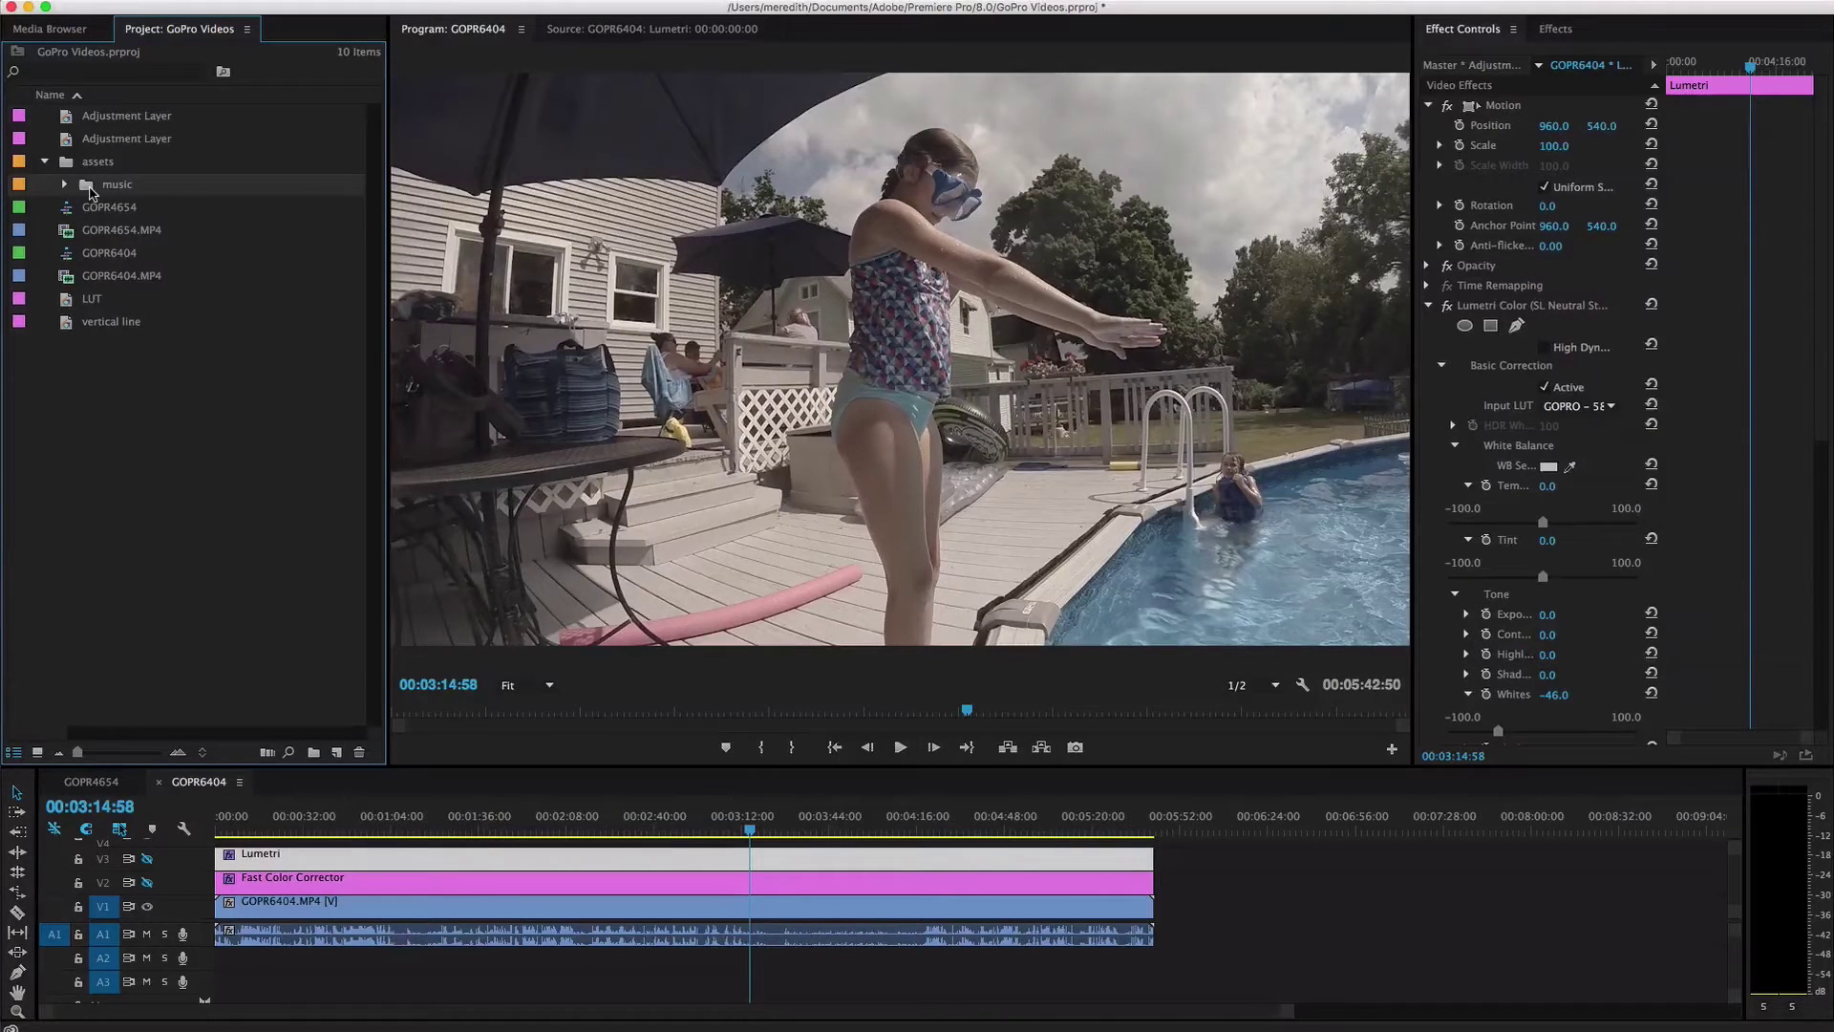
{"action": "left_click", "coordinate": [315, 754]}
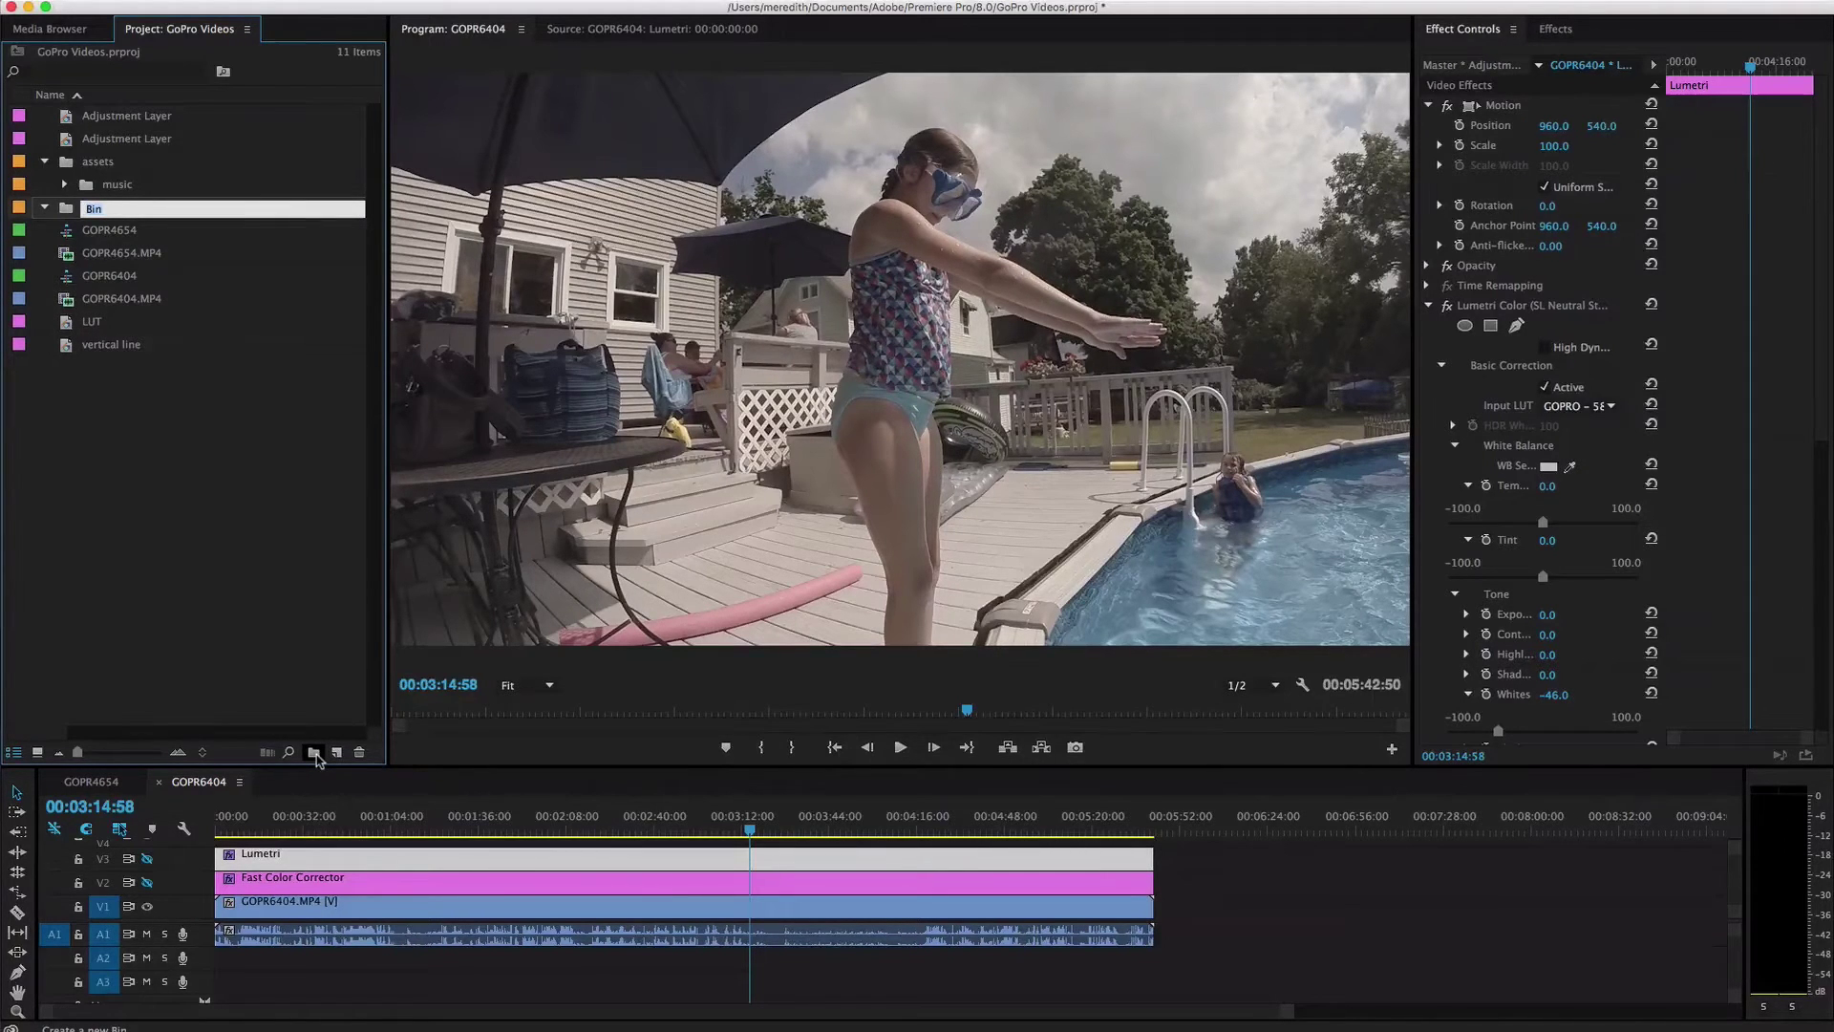
{"action": "type", "text": "Swimming"}
{"action": "key", "text": "Tab"}
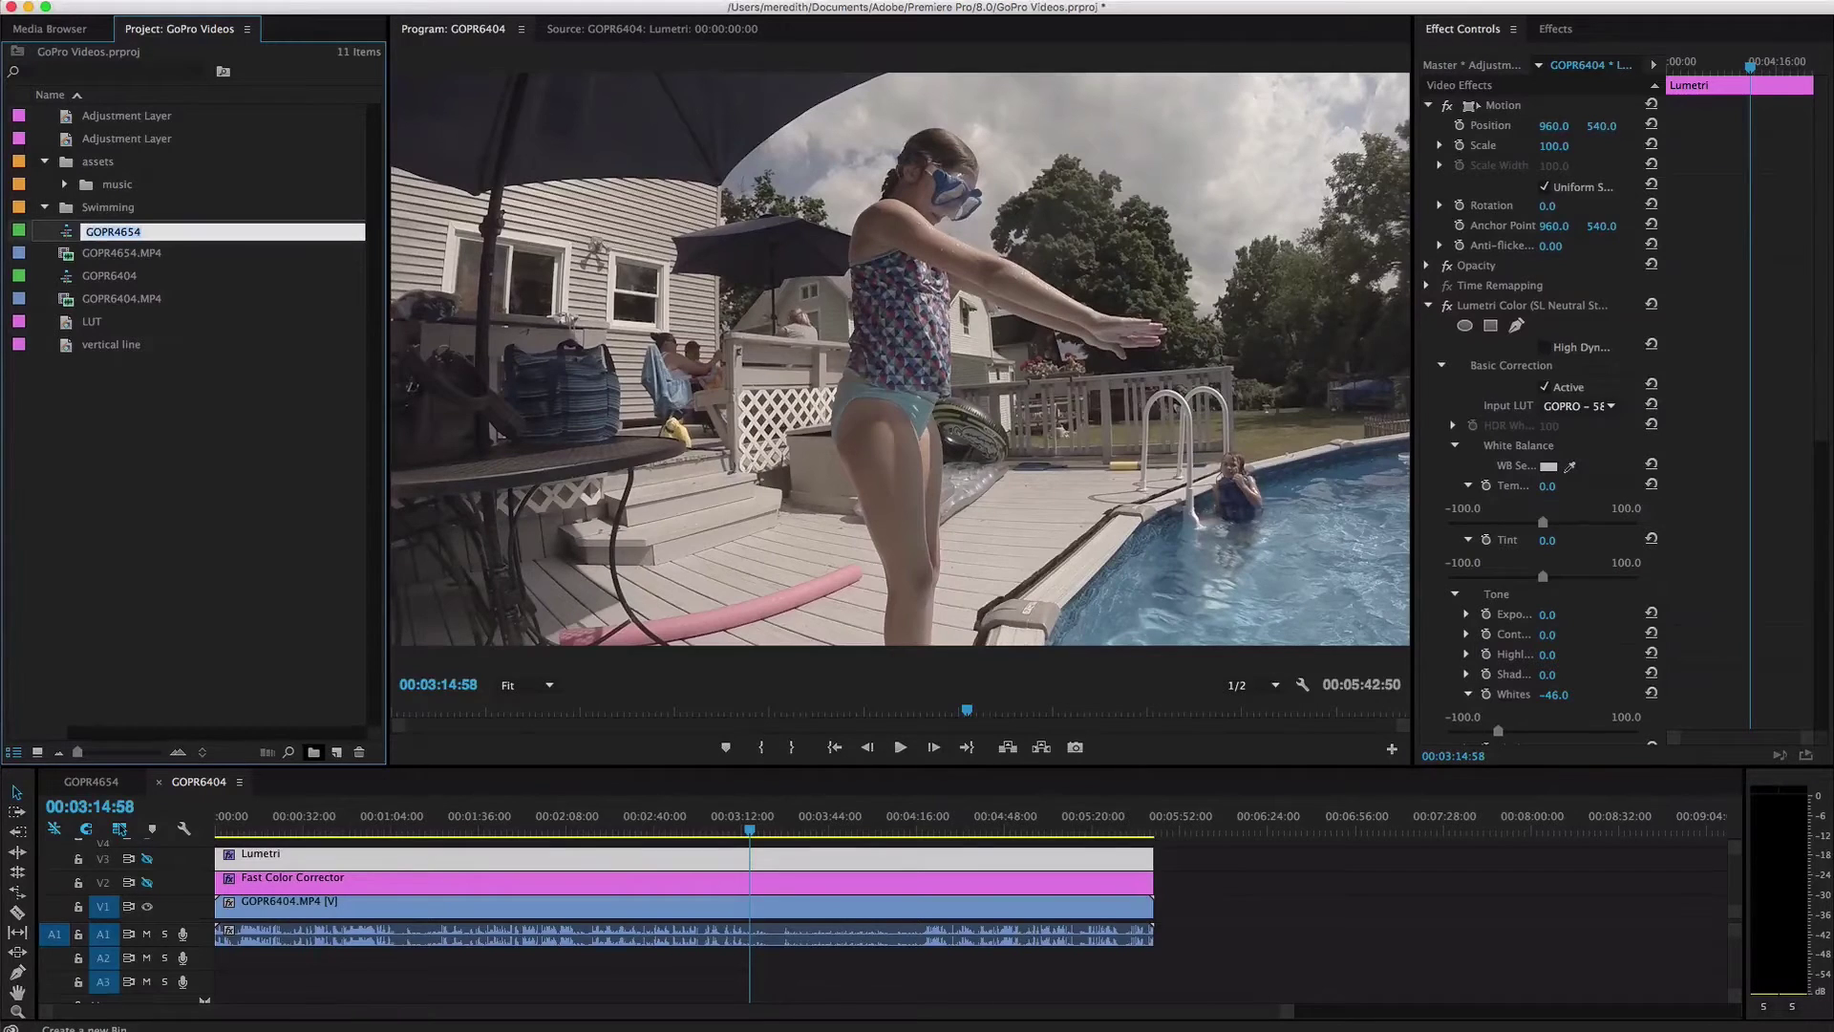
Move GOPR4654, GOPR4654.MP4, GOPR6404, GOPR6404.MP4, the LUT and both Adjustment Layers into Swimming
{"action": "left_click", "coordinate": [67, 234]}
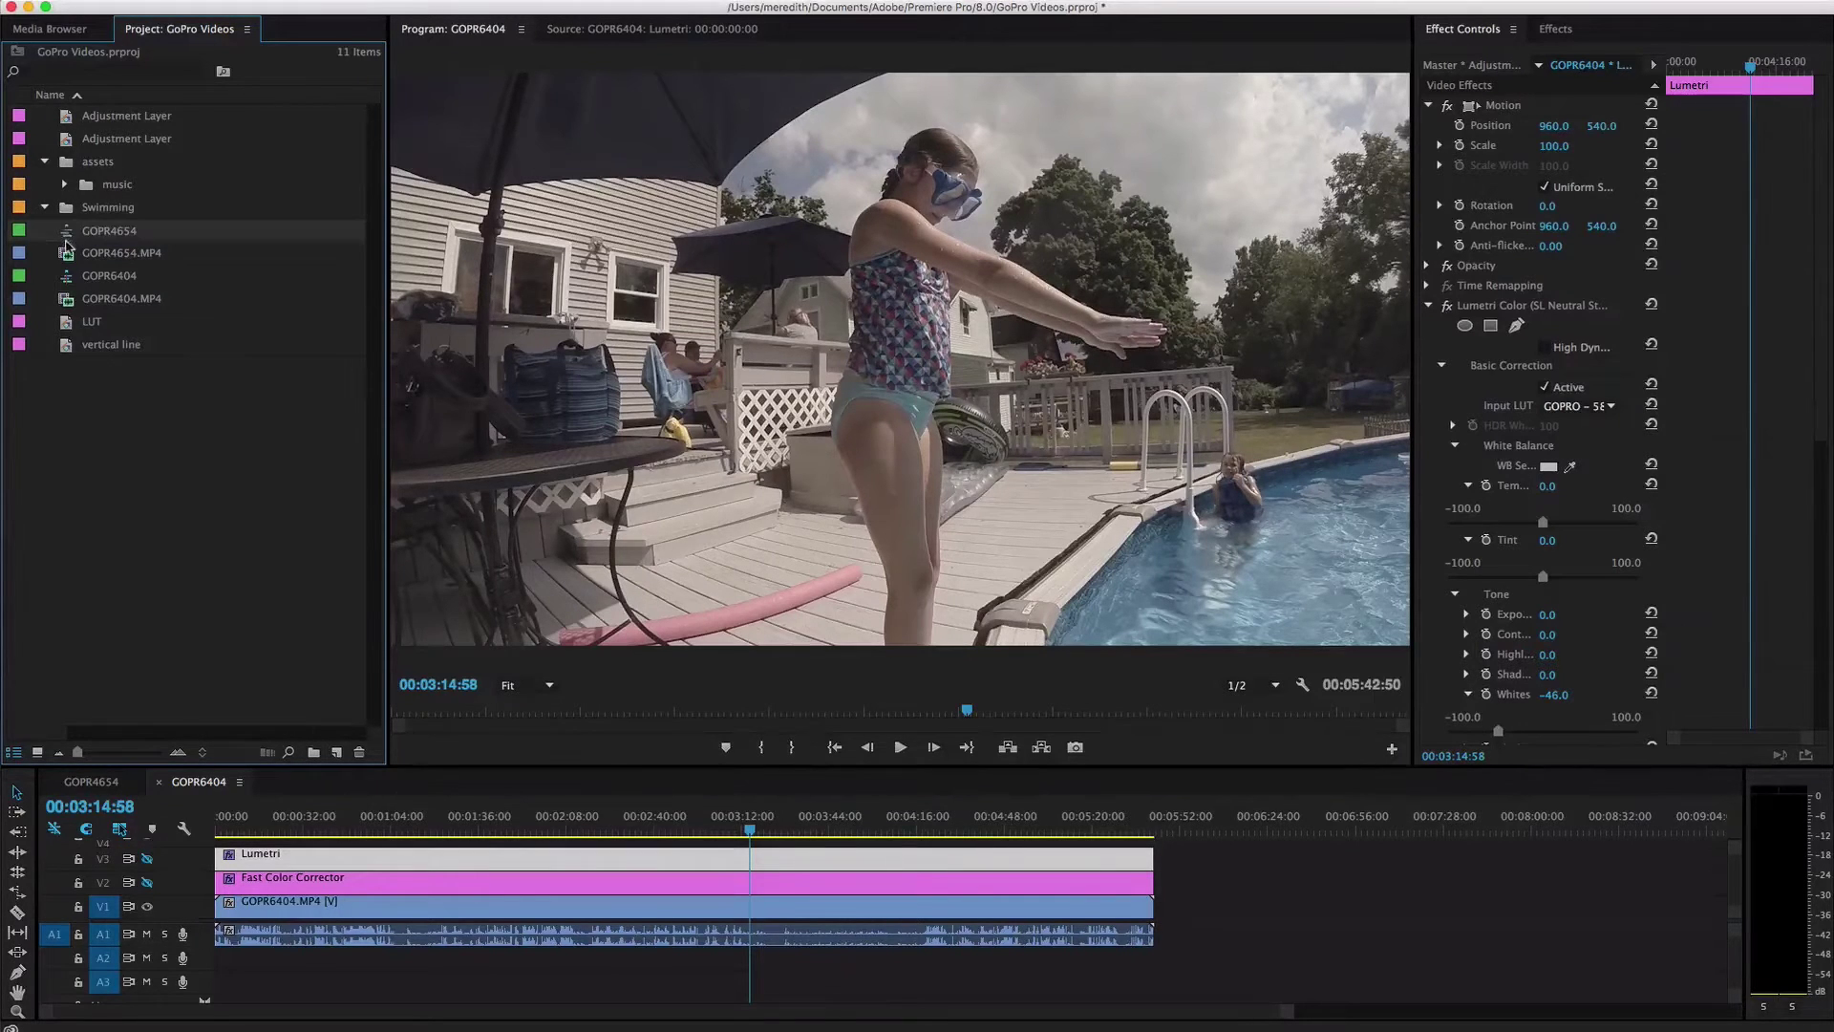
{"action": "left_click", "coordinate": [67, 253], "text": "super"}
{"action": "left_click", "coordinate": [67, 276], "text": "super"}
{"action": "left_click", "coordinate": [67, 299], "text": "super"}
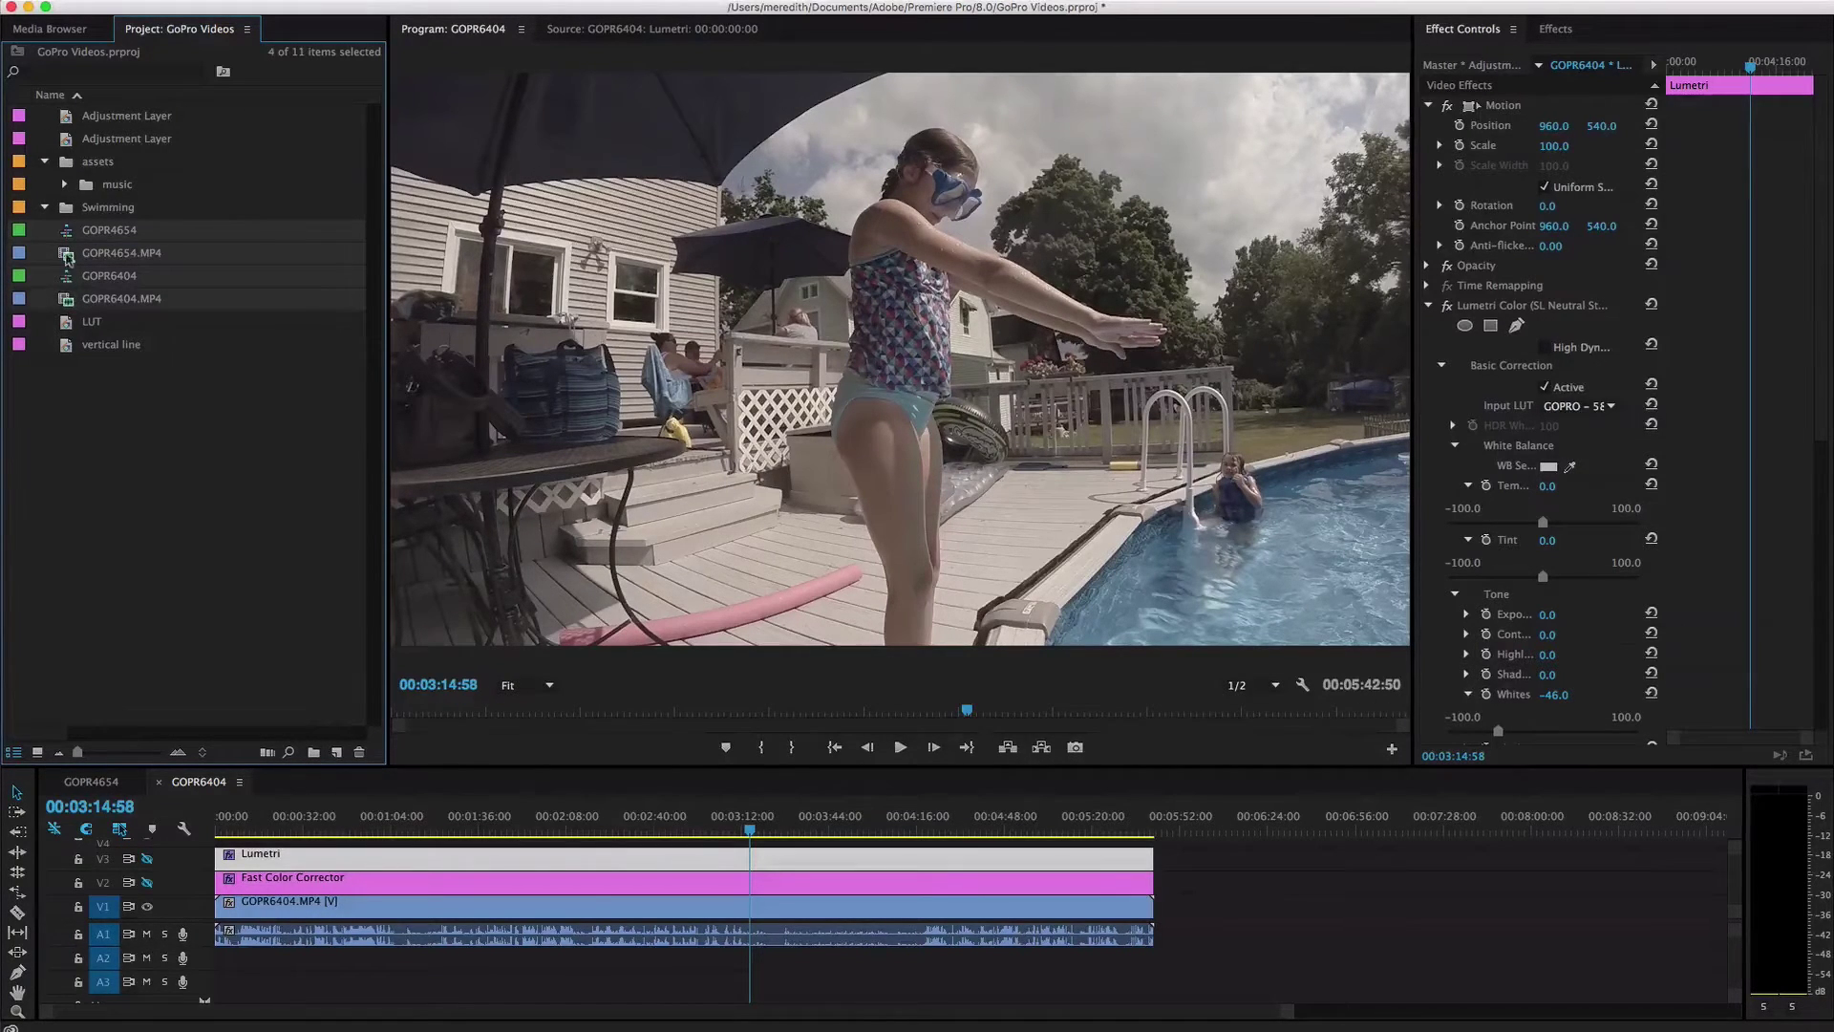
{"action": "left_click_drag", "start_coordinate": [67, 256], "coordinate": [100, 216]}
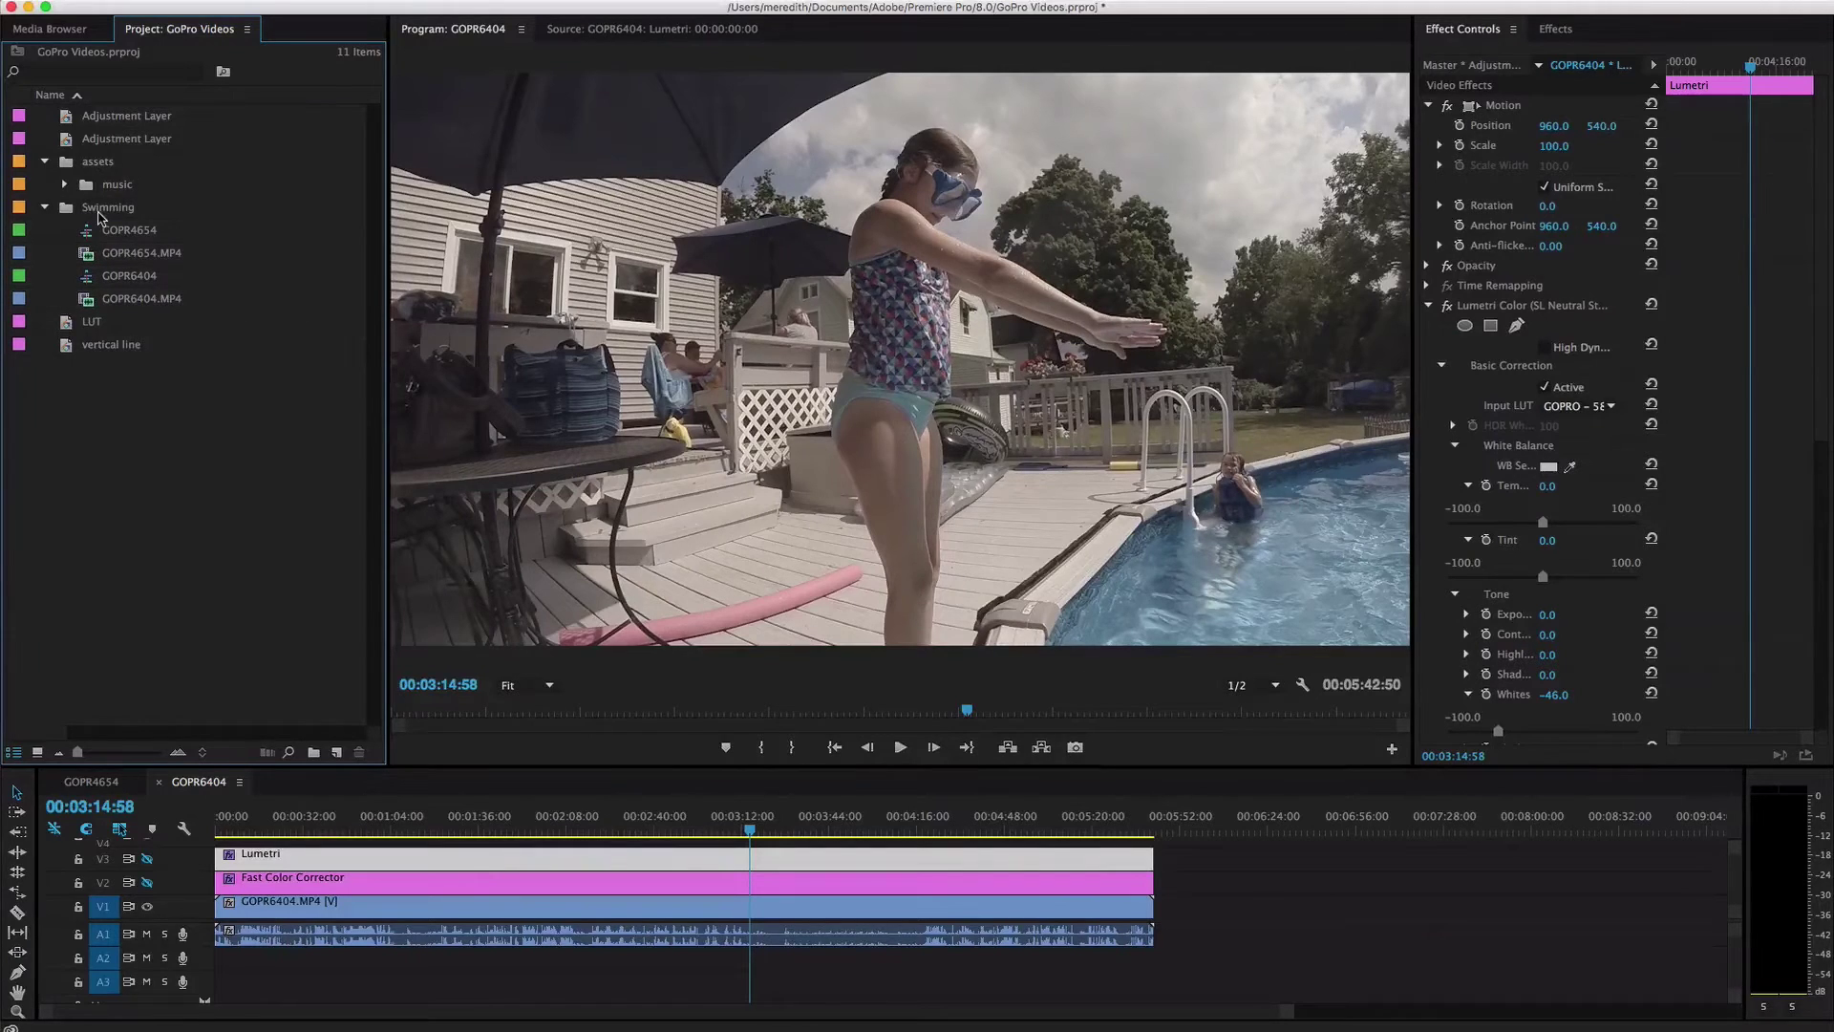
{"action": "left_click", "coordinate": [75, 324]}
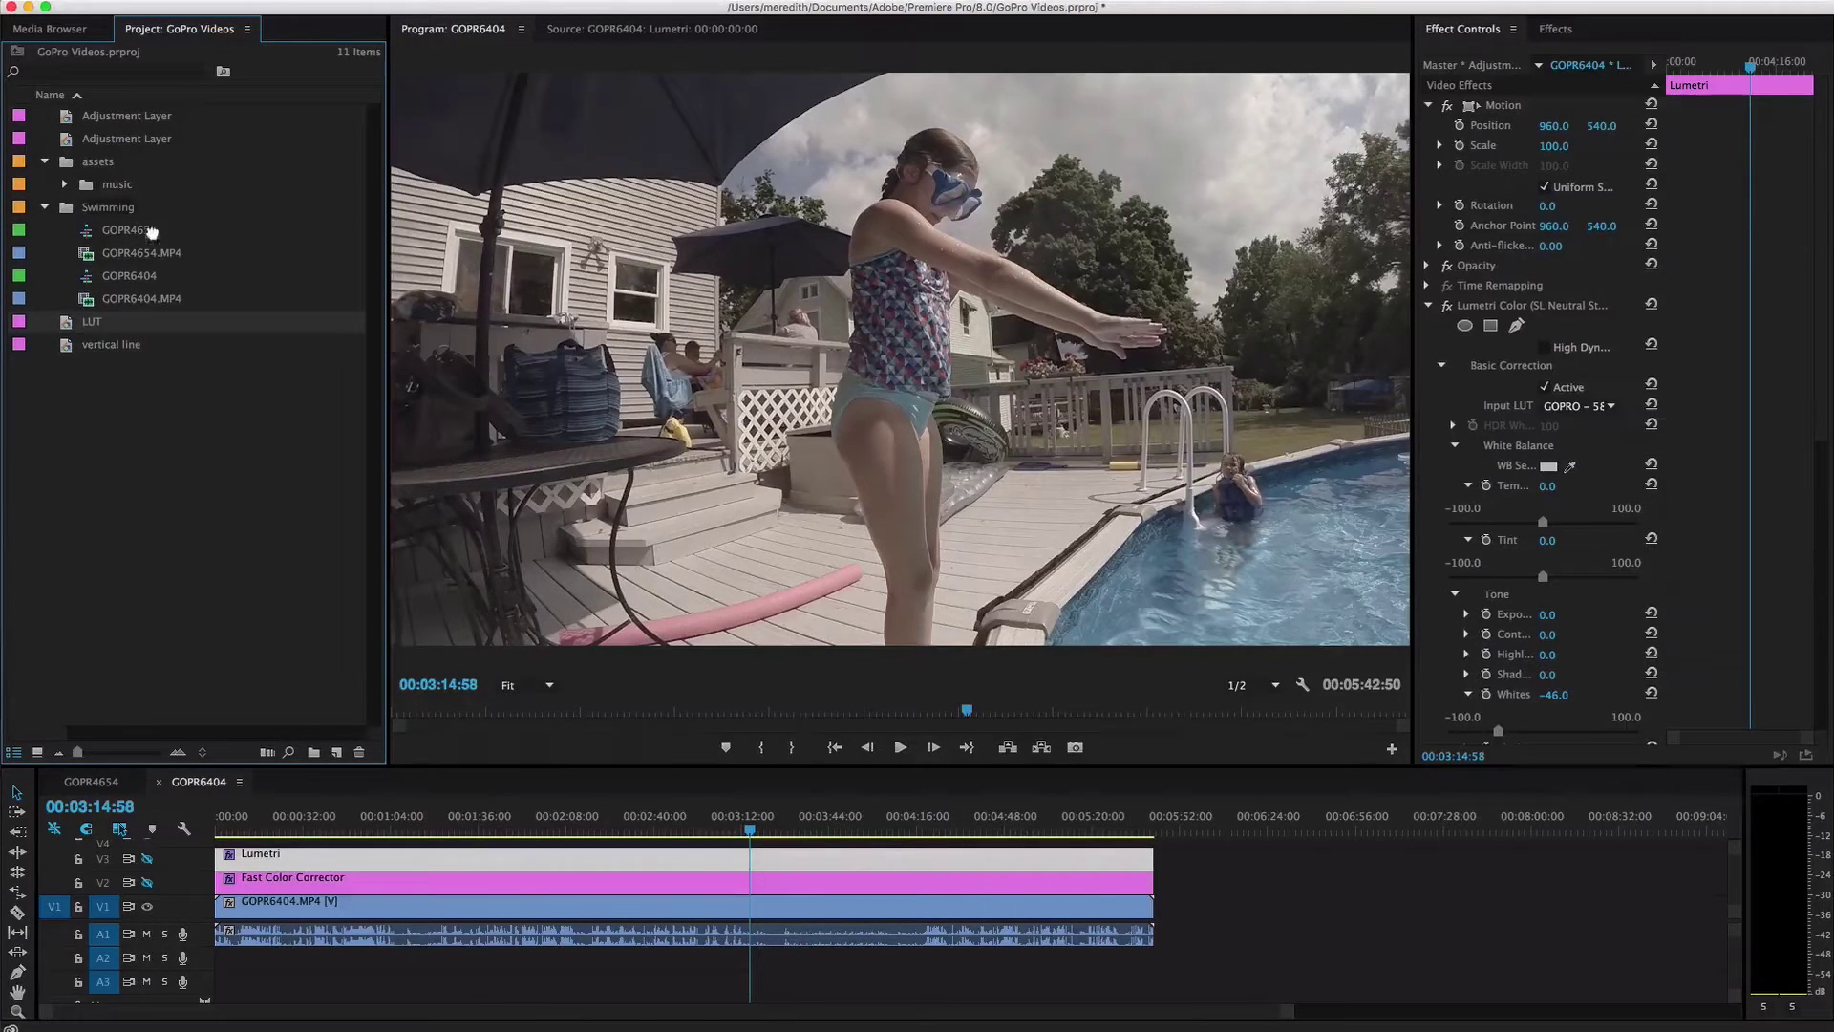
{"action": "left_click_drag", "start_coordinate": [151, 233], "coordinate": [112, 205]}
{"action": "left_click", "coordinate": [129, 139]}
{"action": "left_click", "coordinate": [127, 116], "text": "shift"}
Check the Swimming bin's contents, then collapse the Swimming and assets bins
{"action": "left_click", "coordinate": [44, 161]}
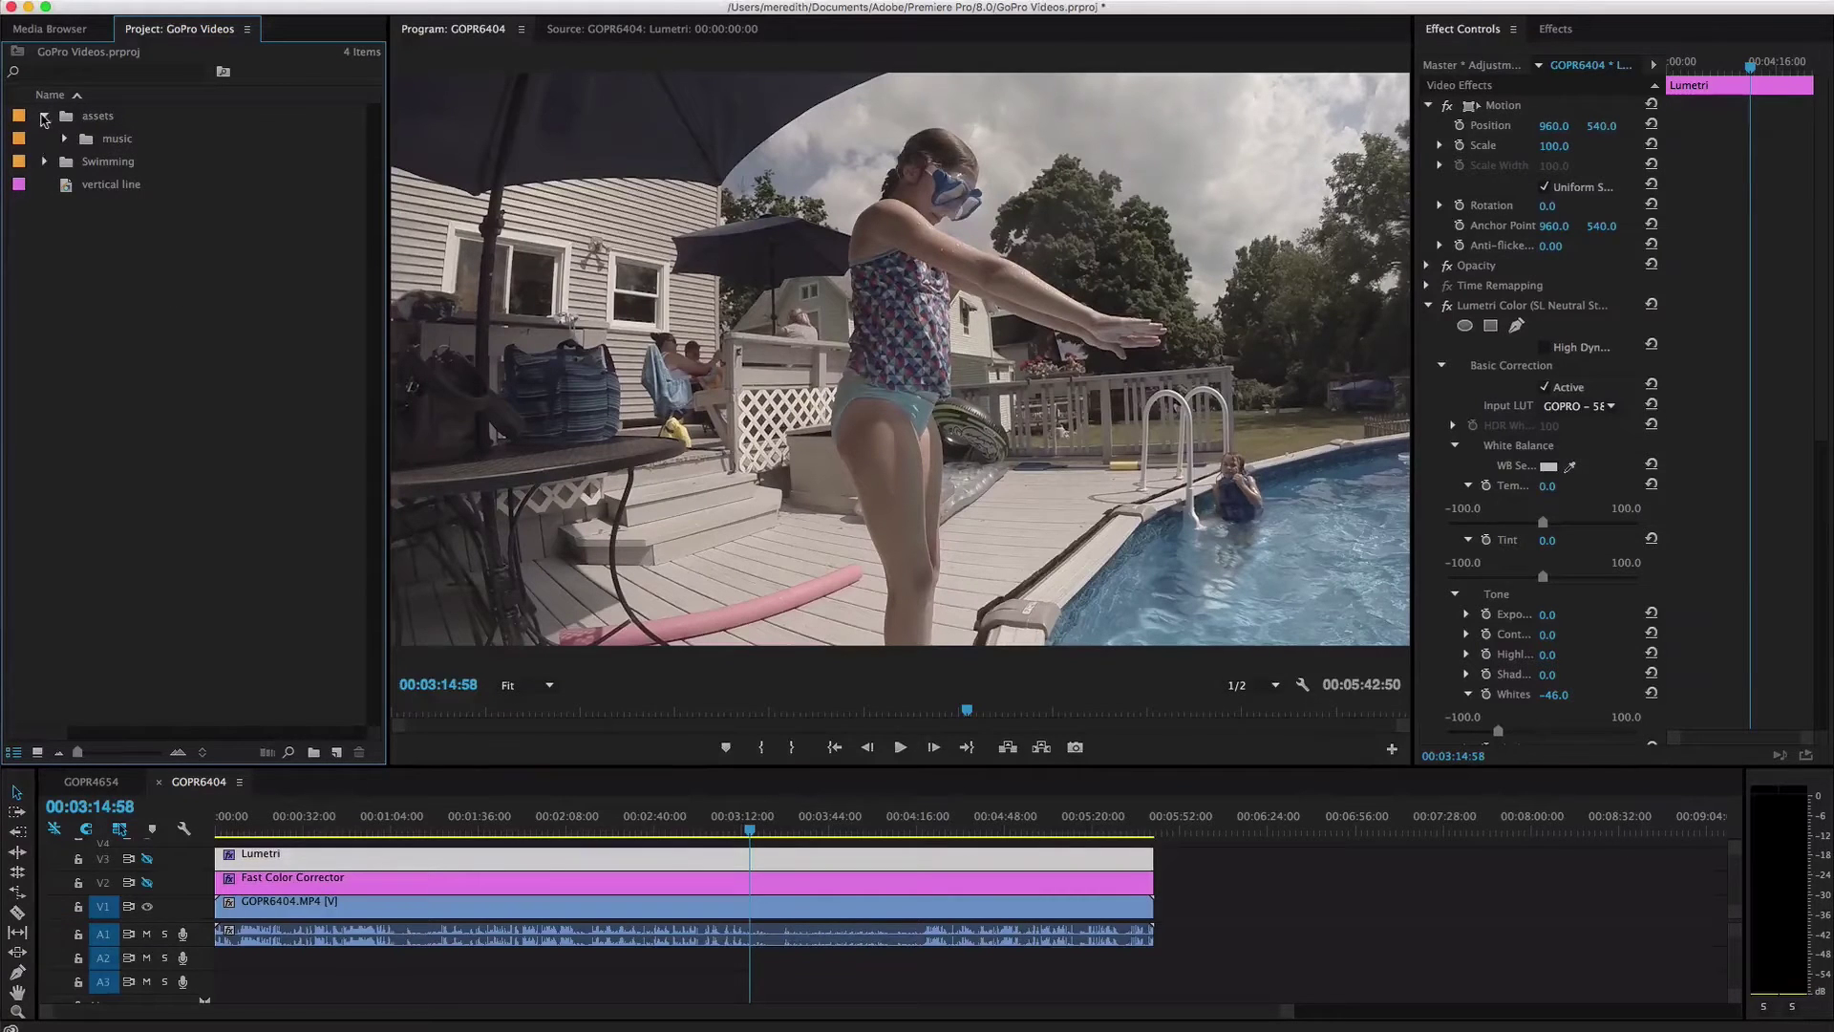
{"action": "left_click", "coordinate": [44, 117]}
{"action": "left_click", "coordinate": [44, 117]}
{"action": "left_click", "coordinate": [45, 162]}
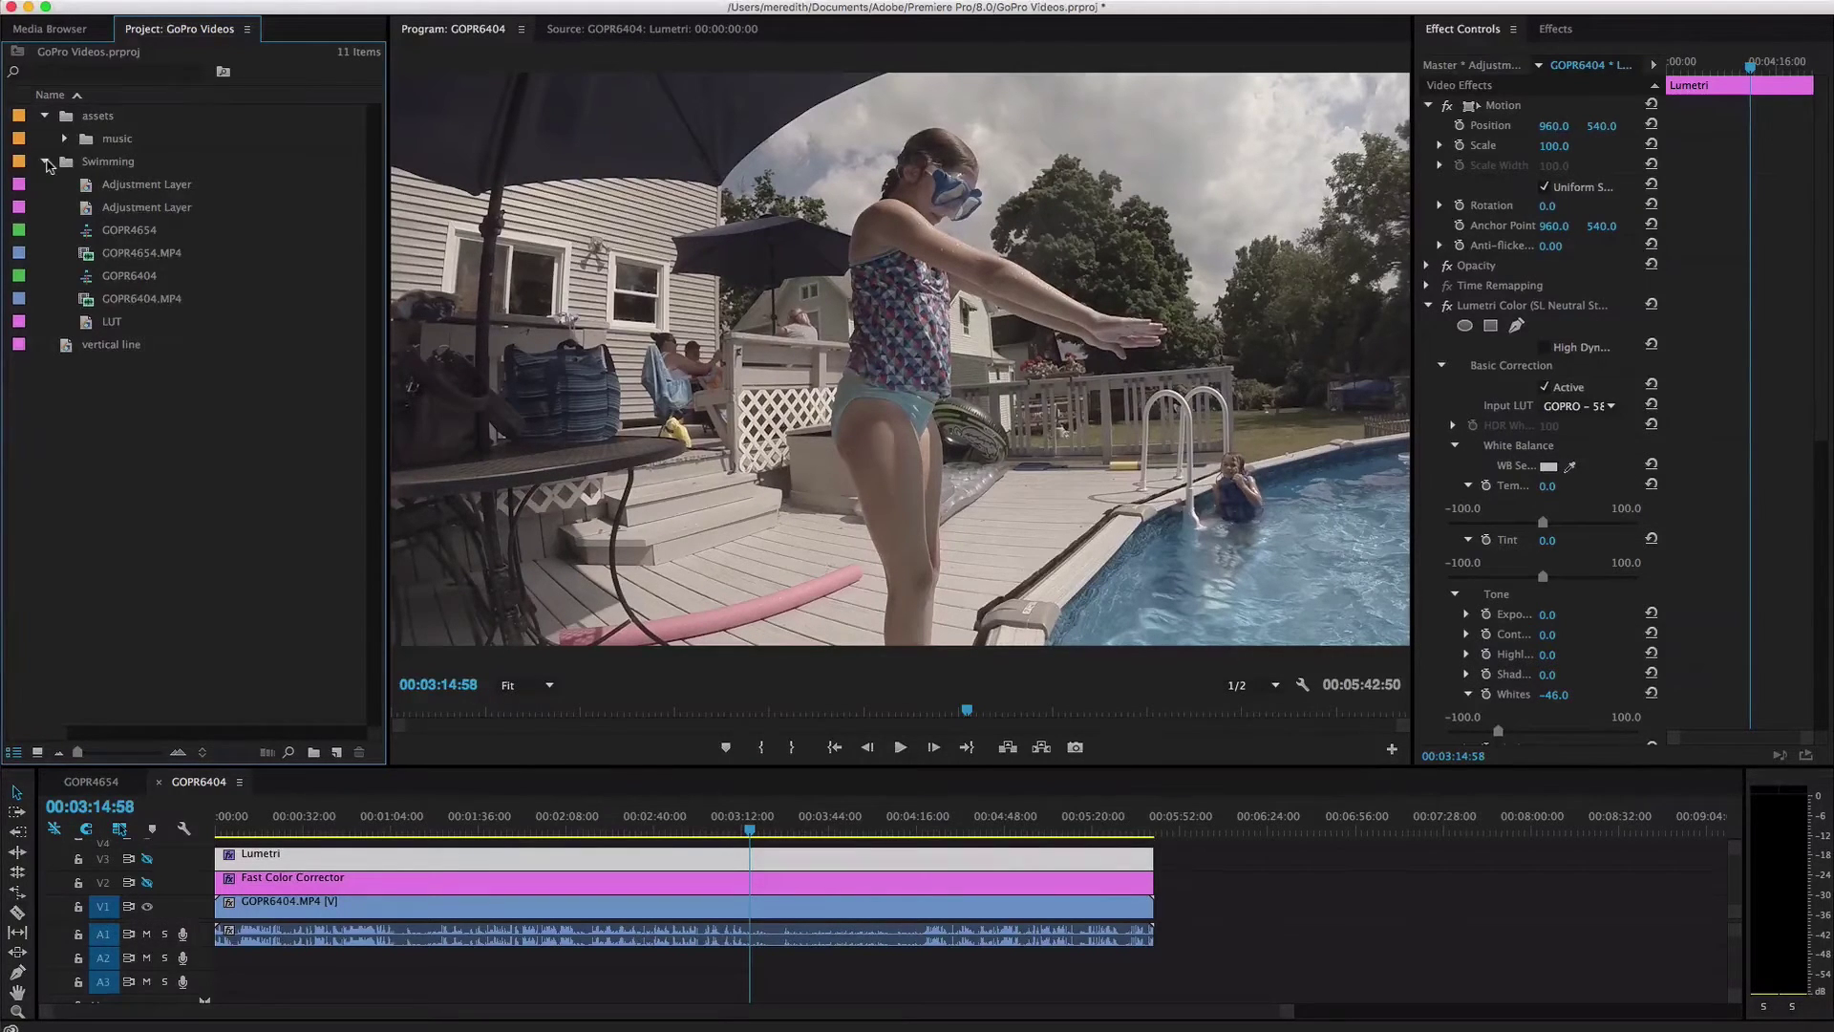
{"action": "left_click", "coordinate": [46, 162]}
{"action": "left_click", "coordinate": [44, 116]}
{"action": "left_click", "coordinate": [46, 31]}
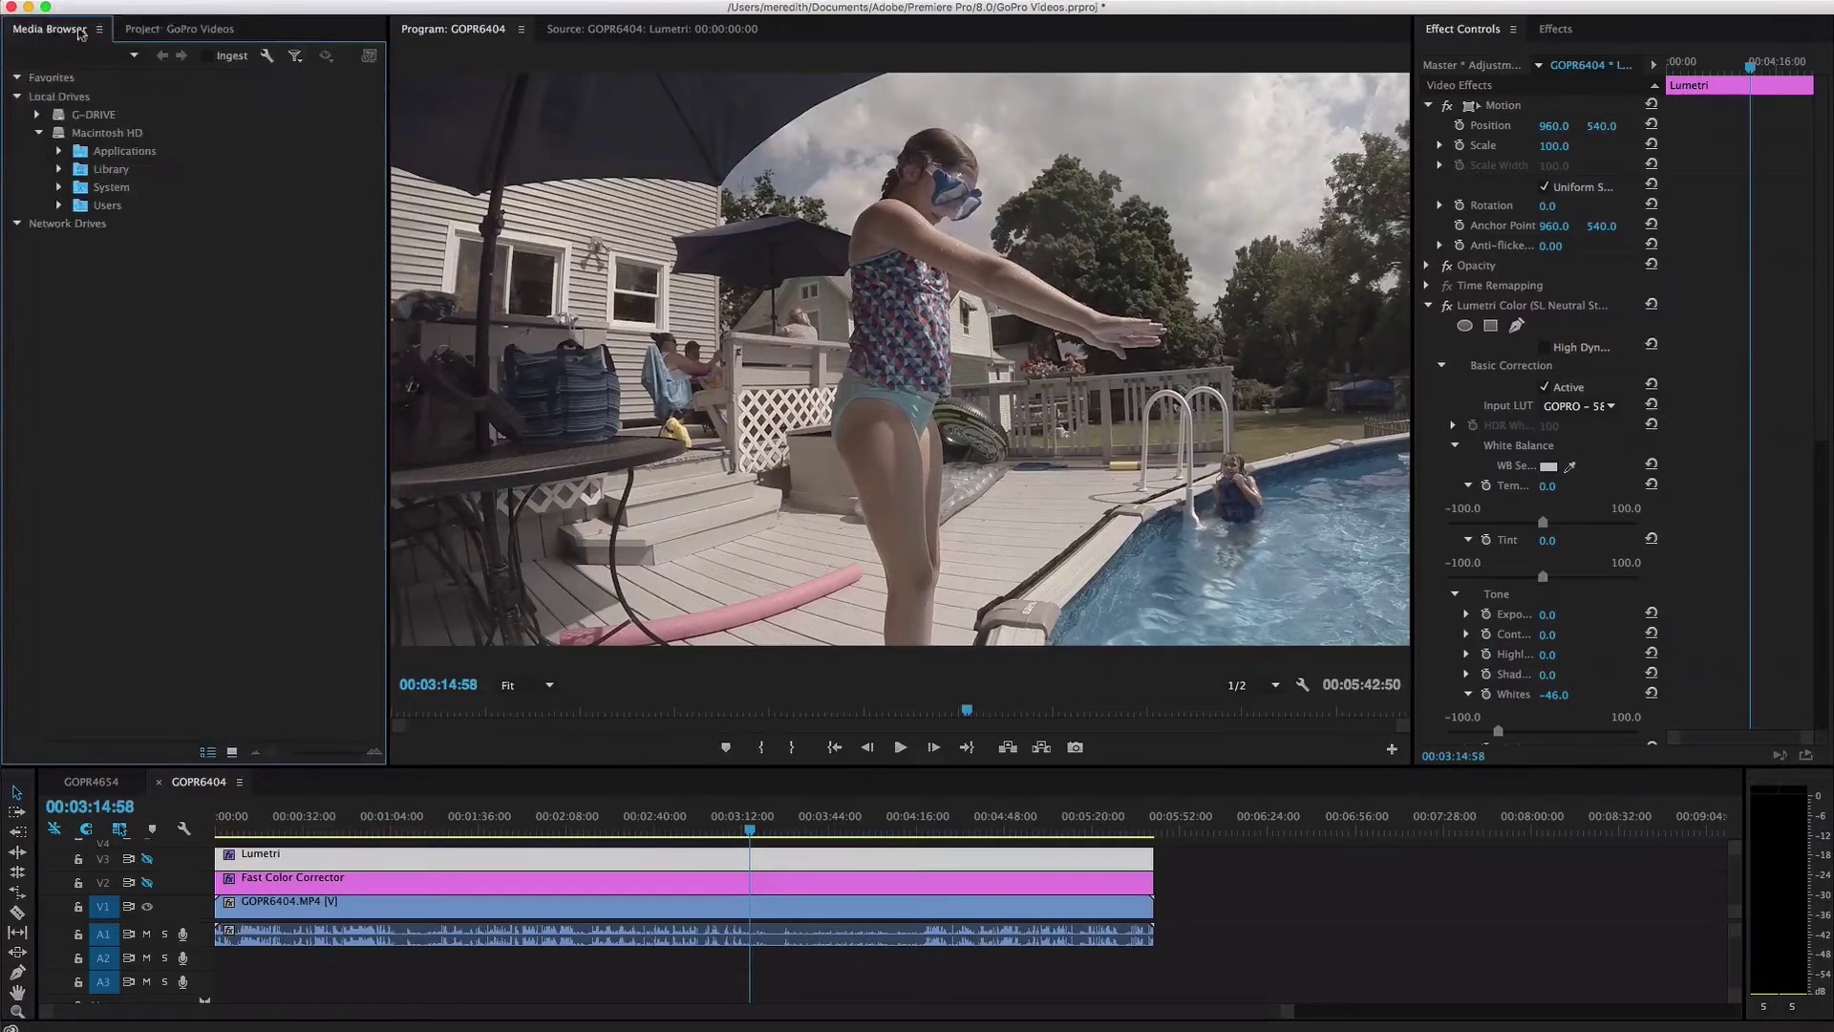
{"action": "left_click", "coordinate": [170, 33]}
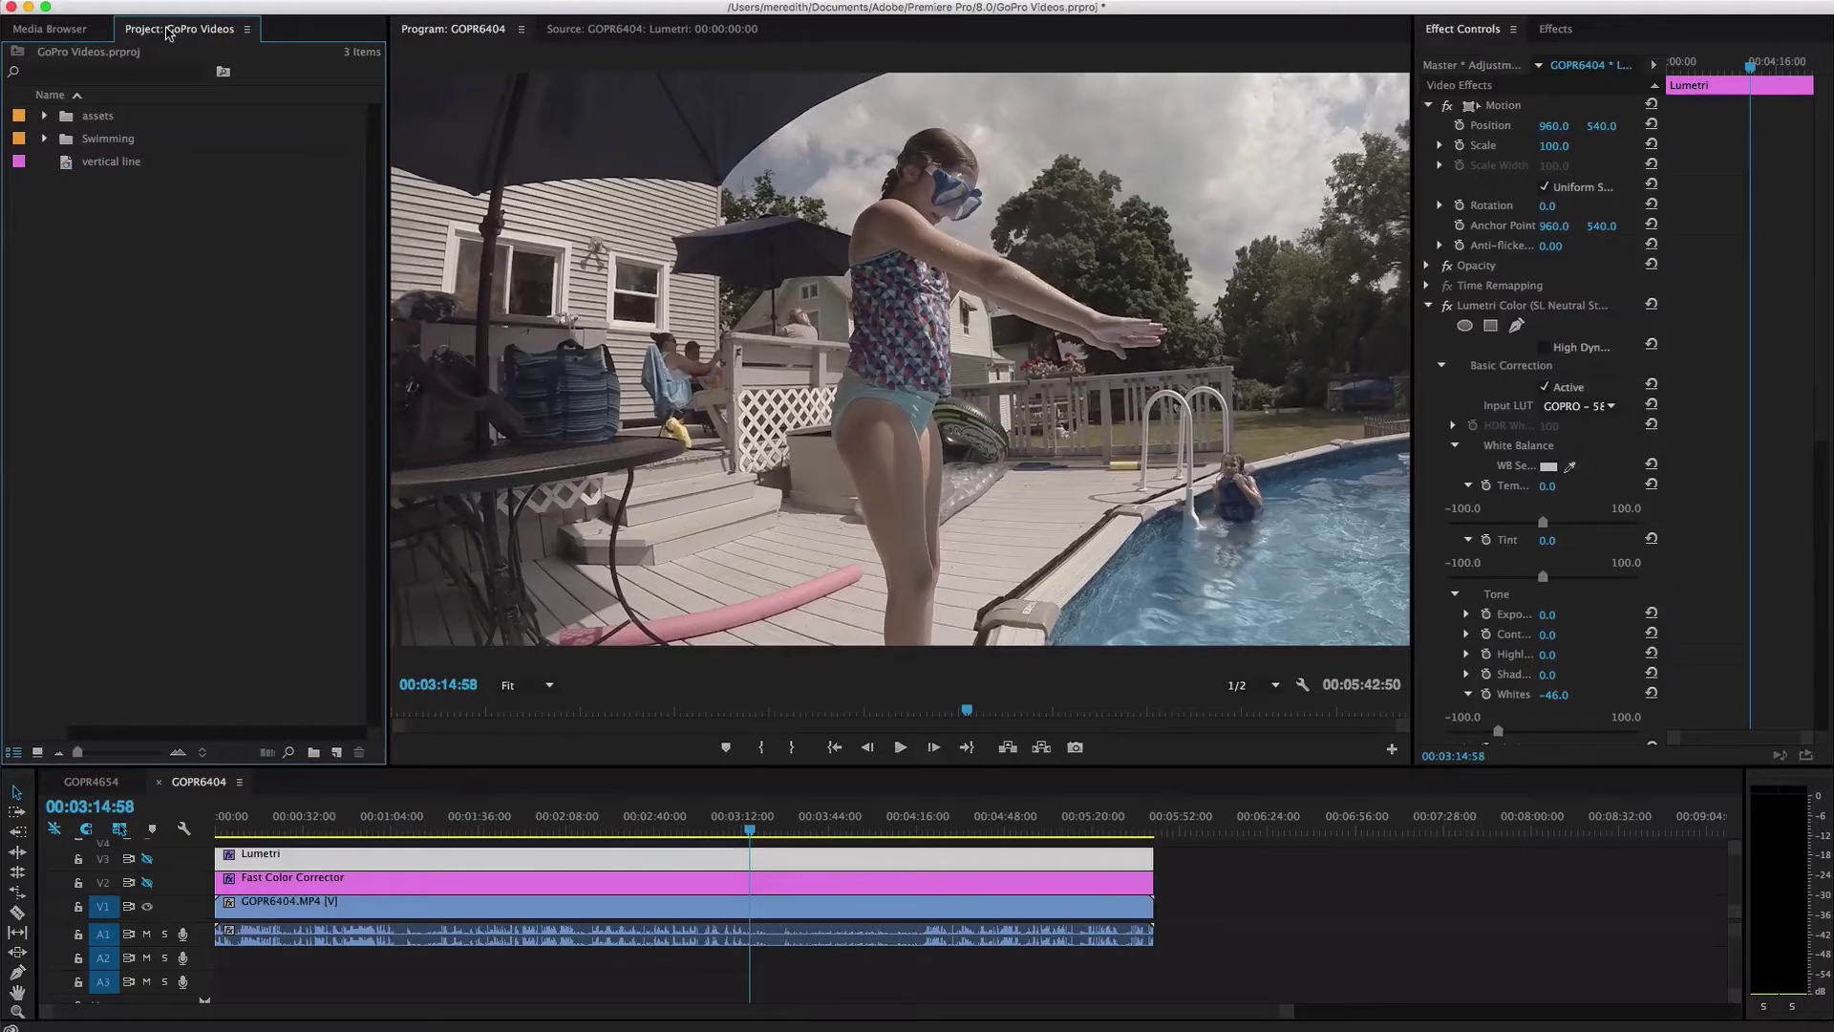
{"action": "left_click", "coordinate": [71, 30]}
{"action": "left_click", "coordinate": [57, 36]}
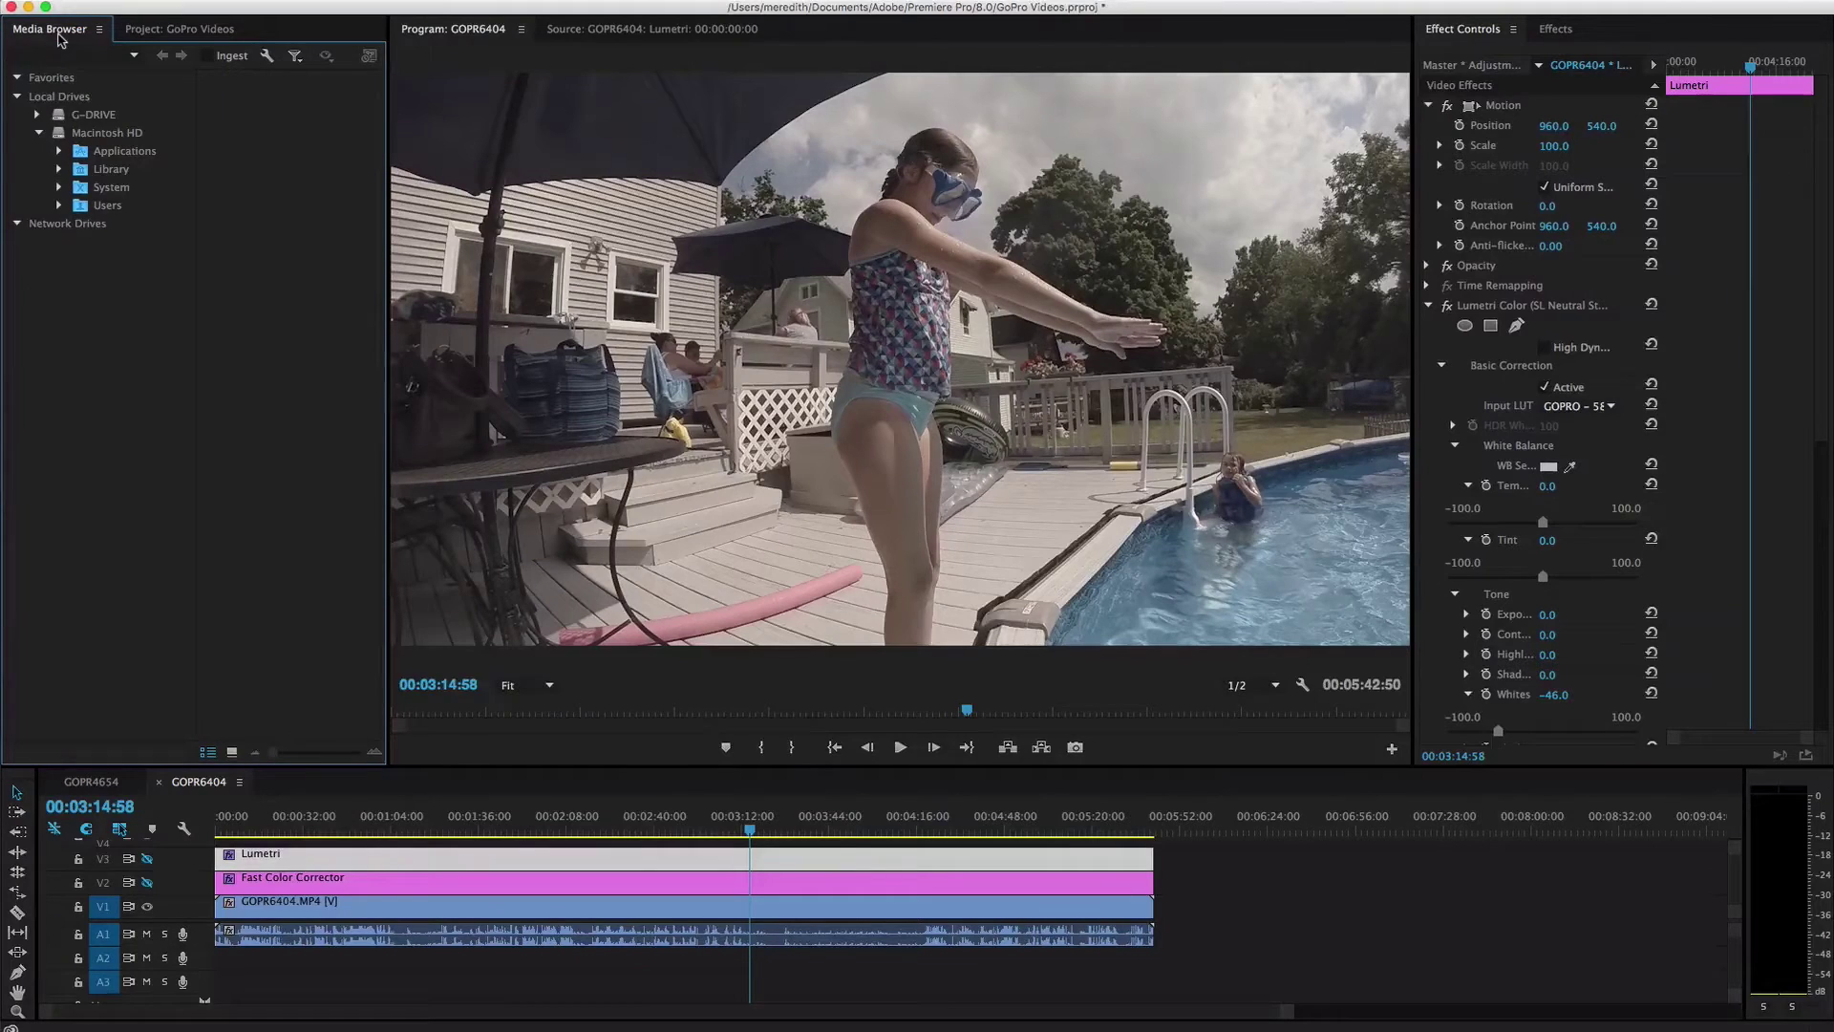
{"action": "left_click", "coordinate": [161, 35]}
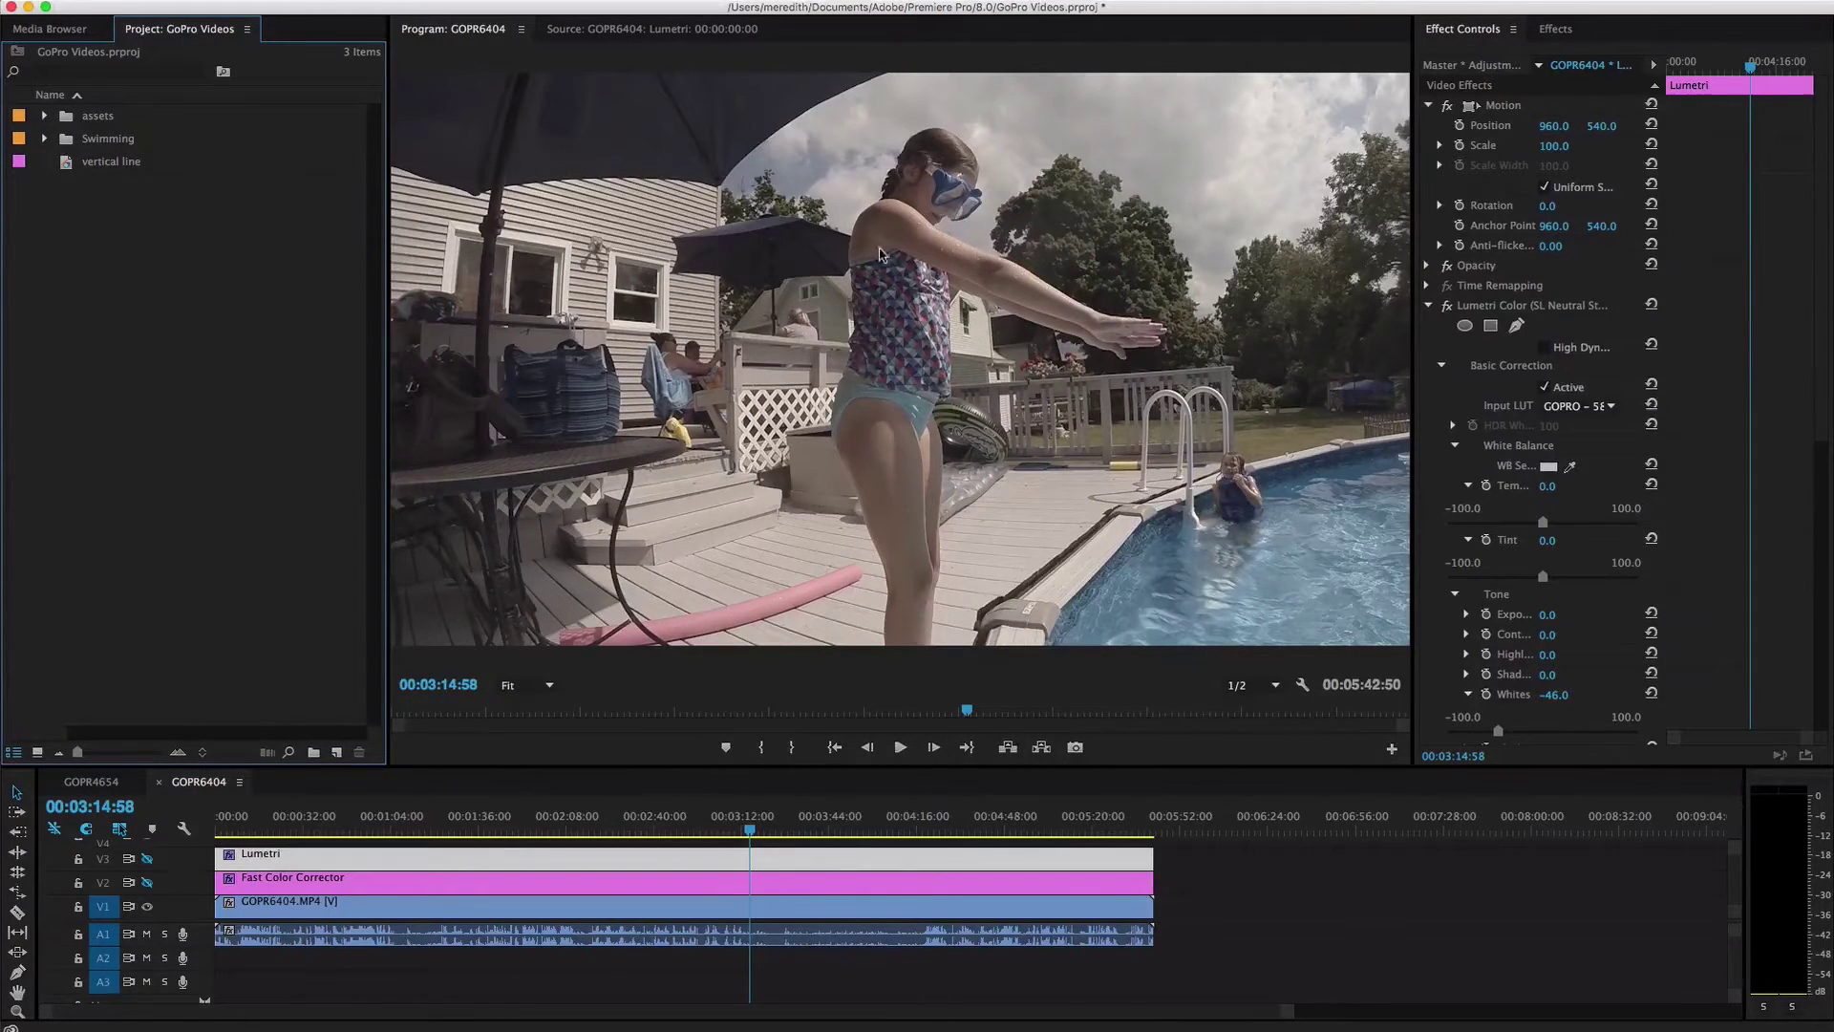
Load the GOPR6404.MP4 timeline clip into the Source monitor
{"action": "left_click", "coordinate": [656, 35]}
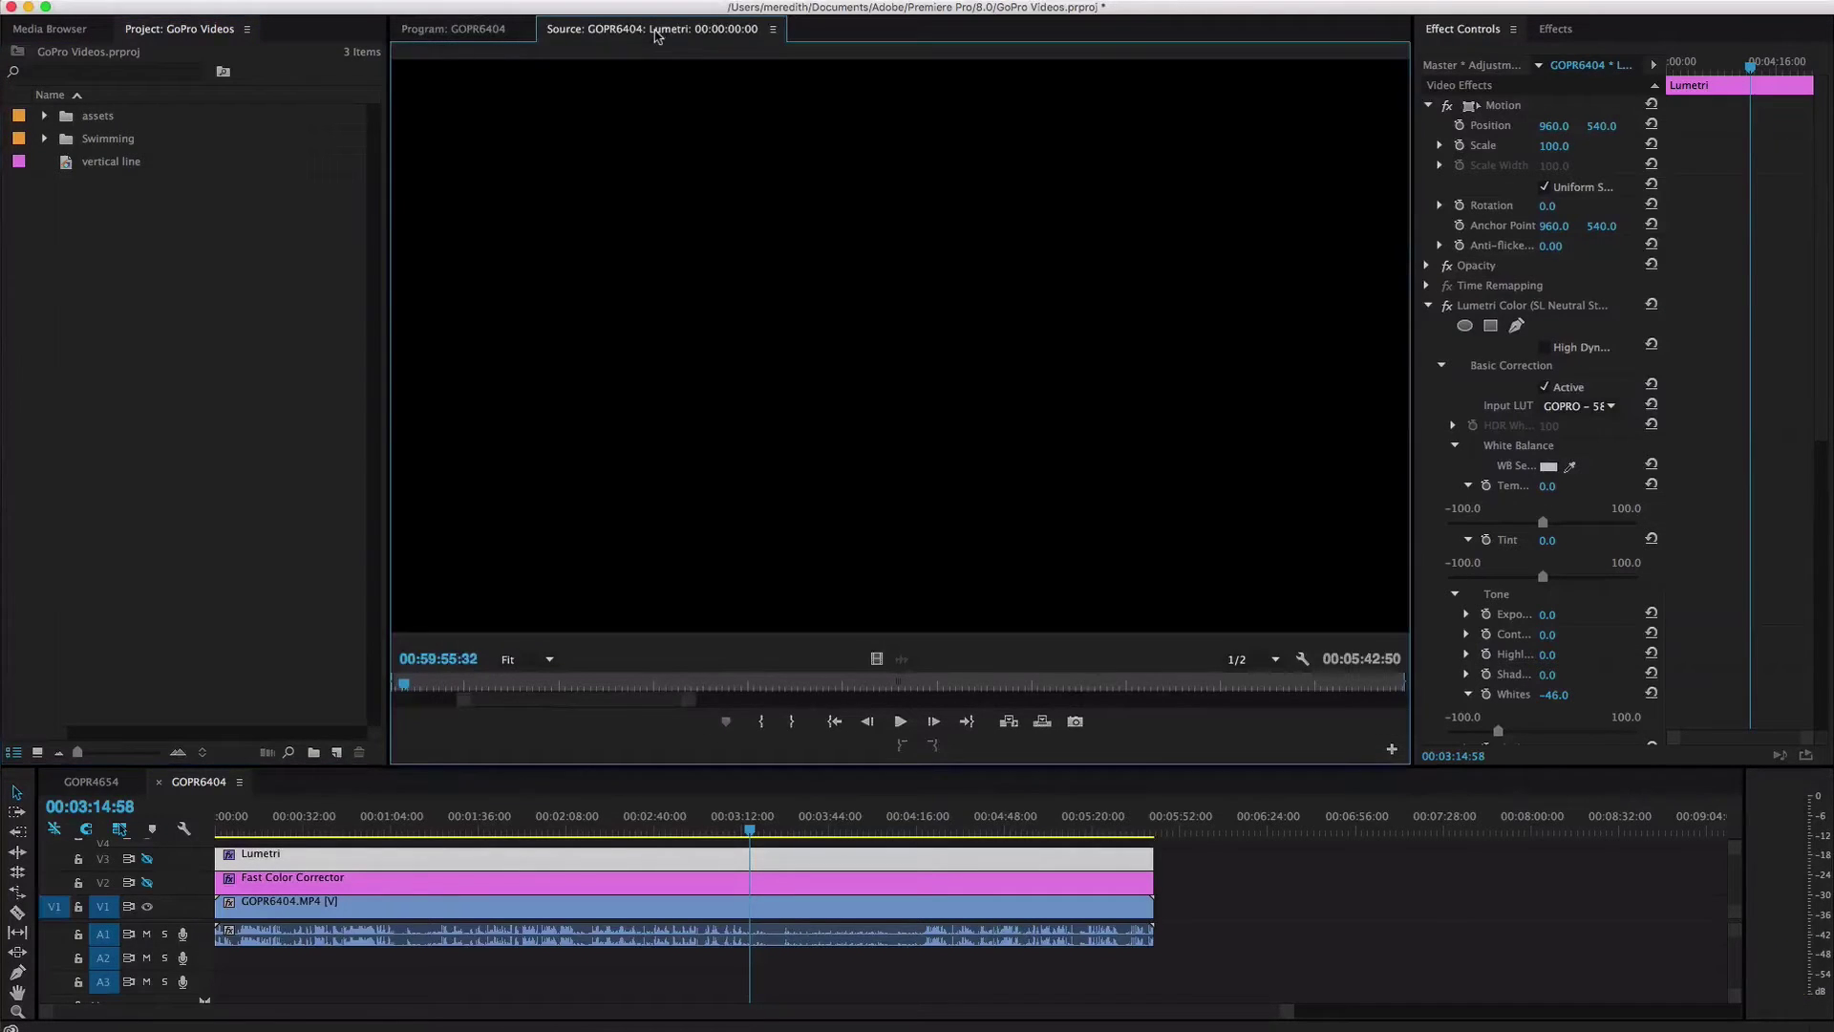
{"action": "left_click", "coordinate": [270, 910]}
{"action": "double_click", "coordinate": [270, 910]}
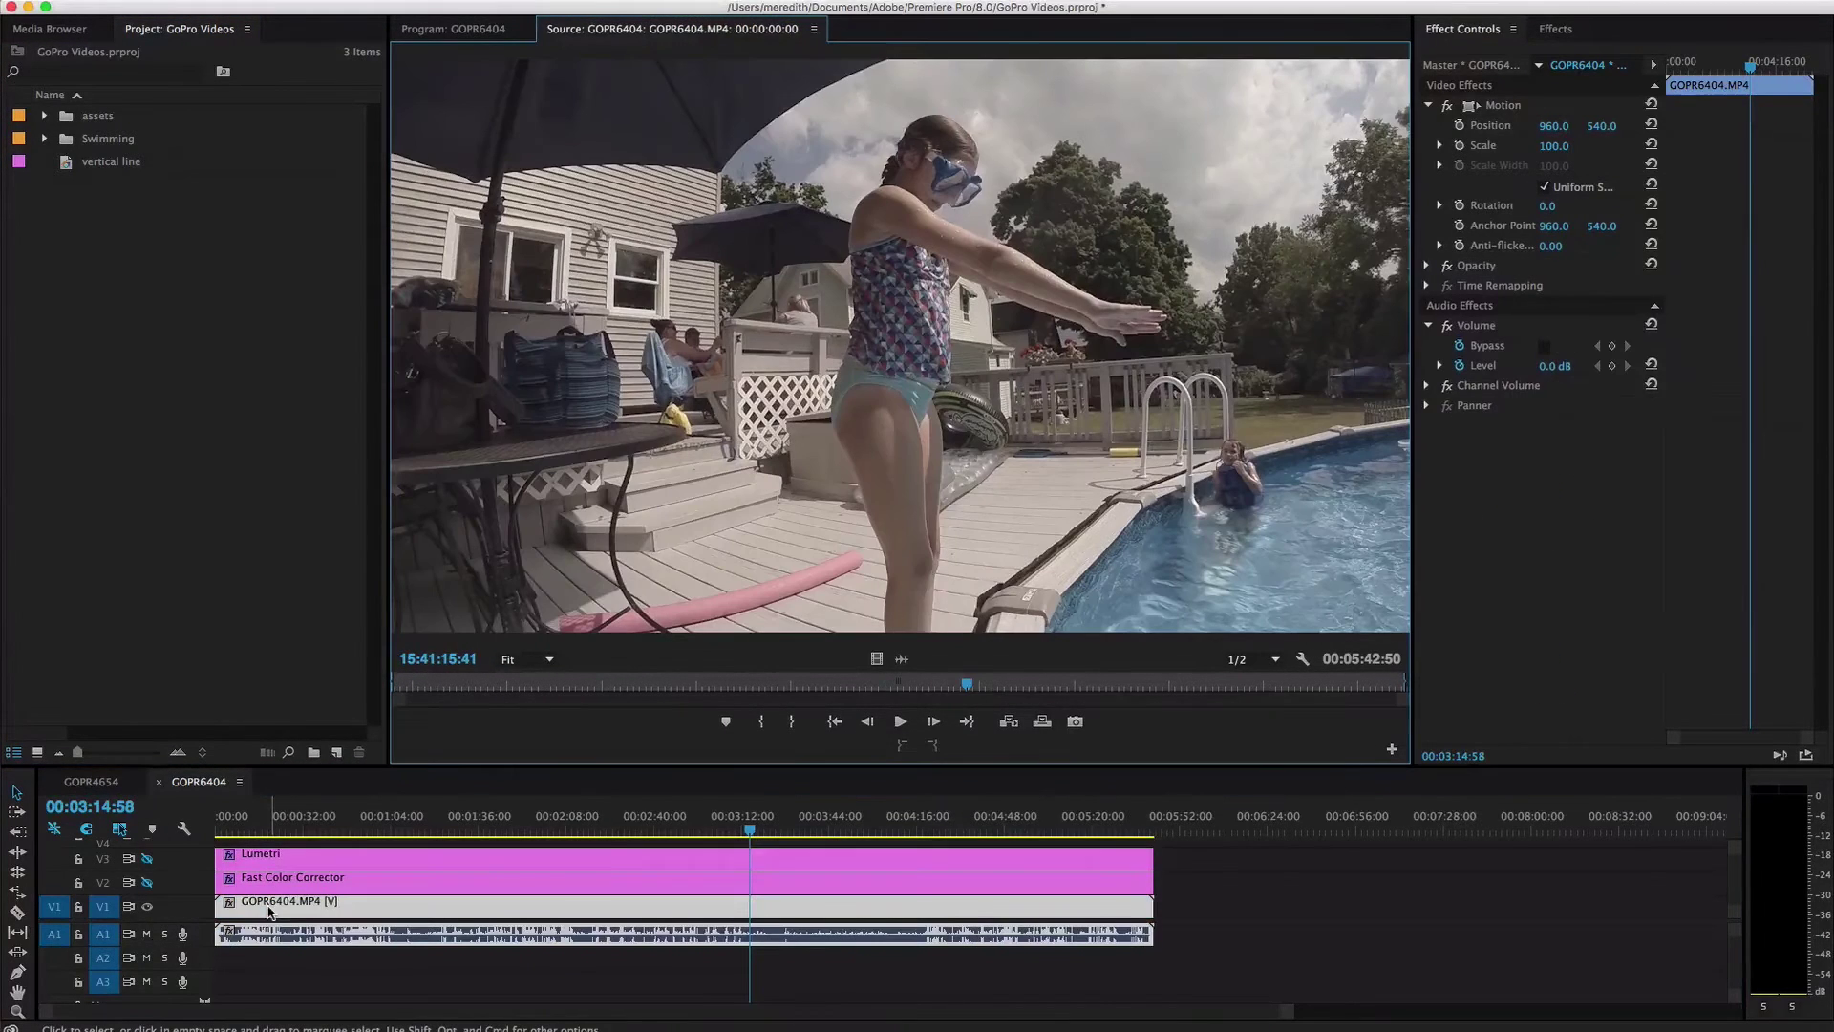
Load GOPR4654.MP4 from the Swimming bin into Source, then return the viewer to the Program sequence
{"action": "left_click", "coordinate": [44, 139]}
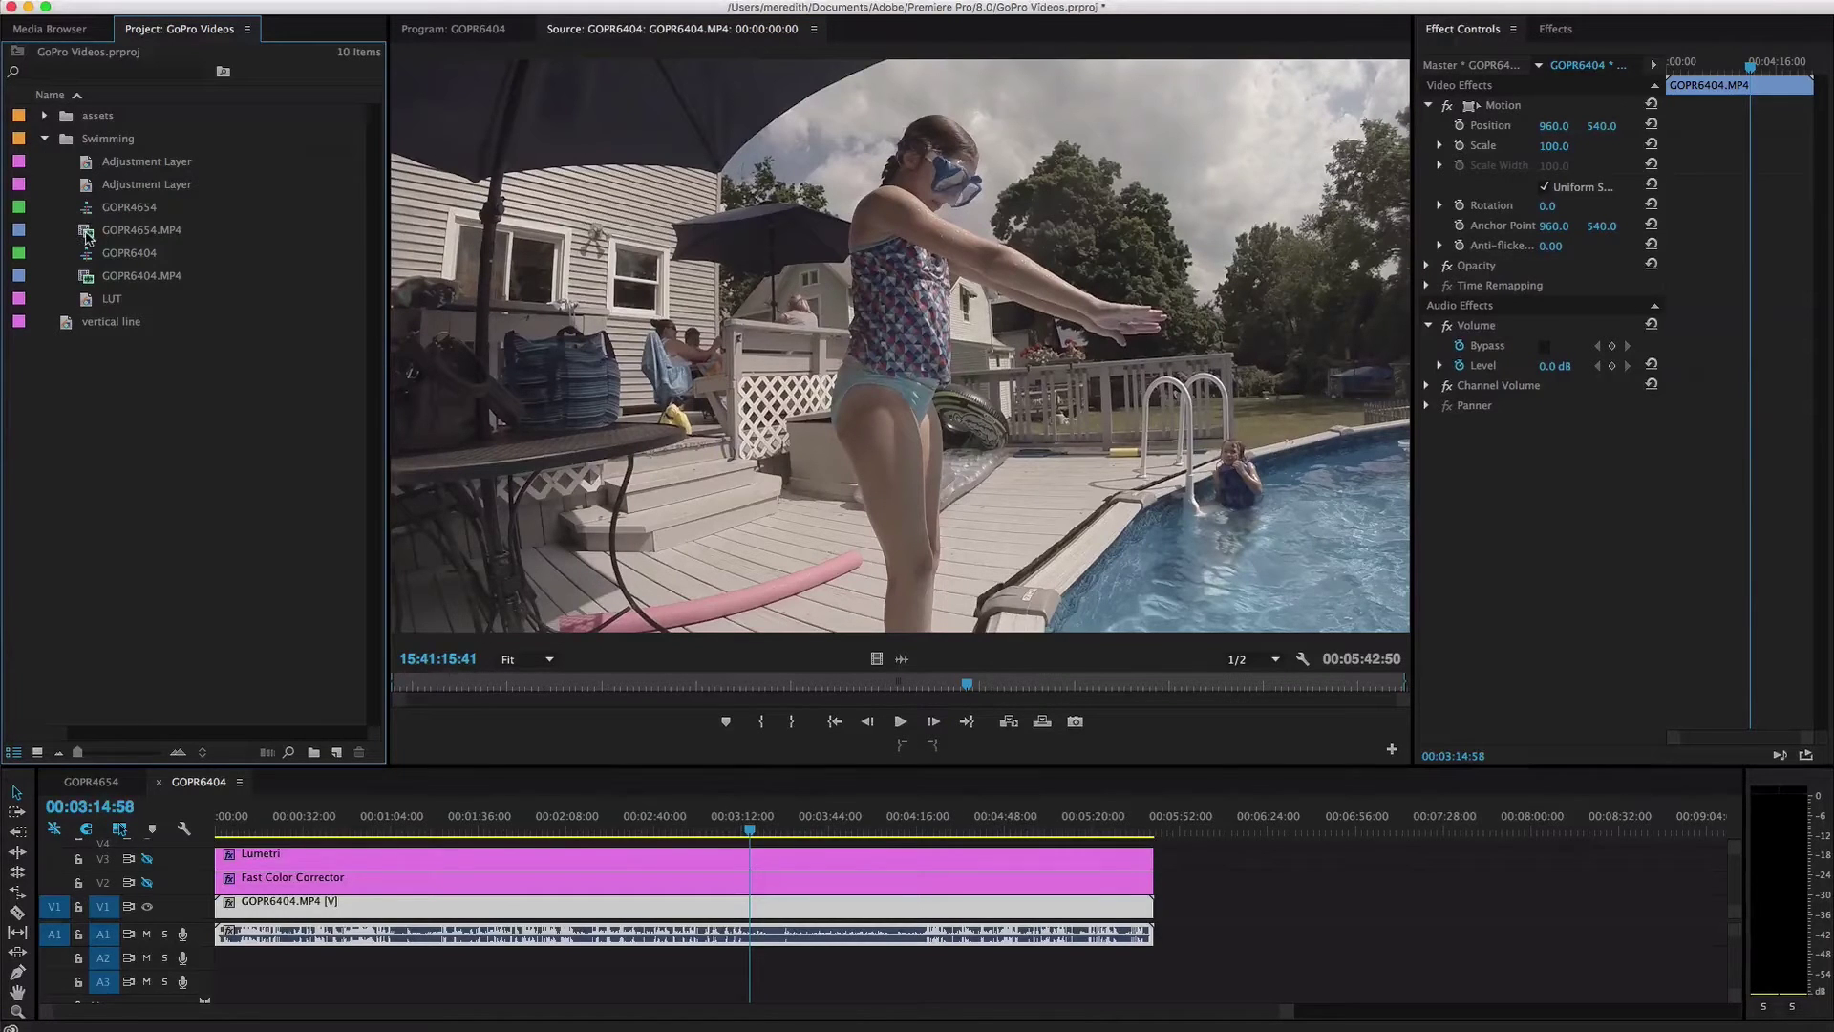
{"action": "mouse_move", "coordinate": [86, 236]}
{"action": "mouse_move", "coordinate": [88, 284]}
{"action": "mouse_move", "coordinate": [158, 240]}
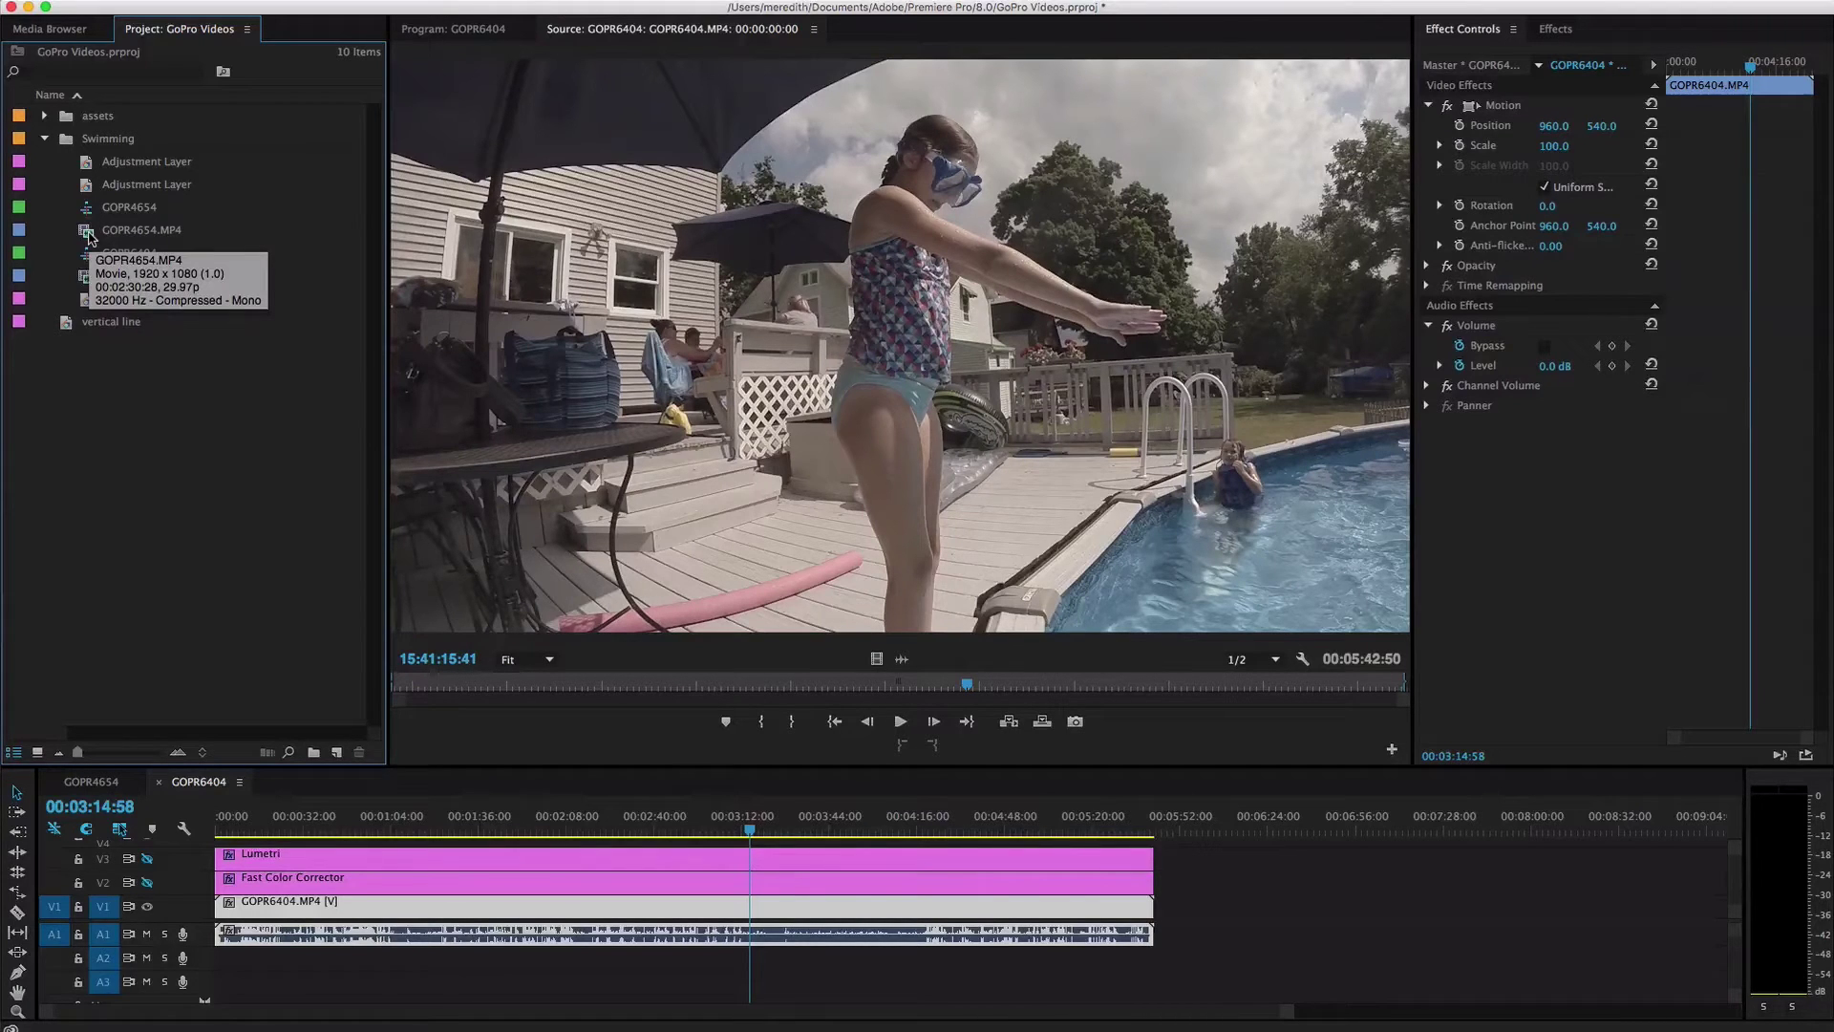
{"action": "double_click", "coordinate": [88, 238]}
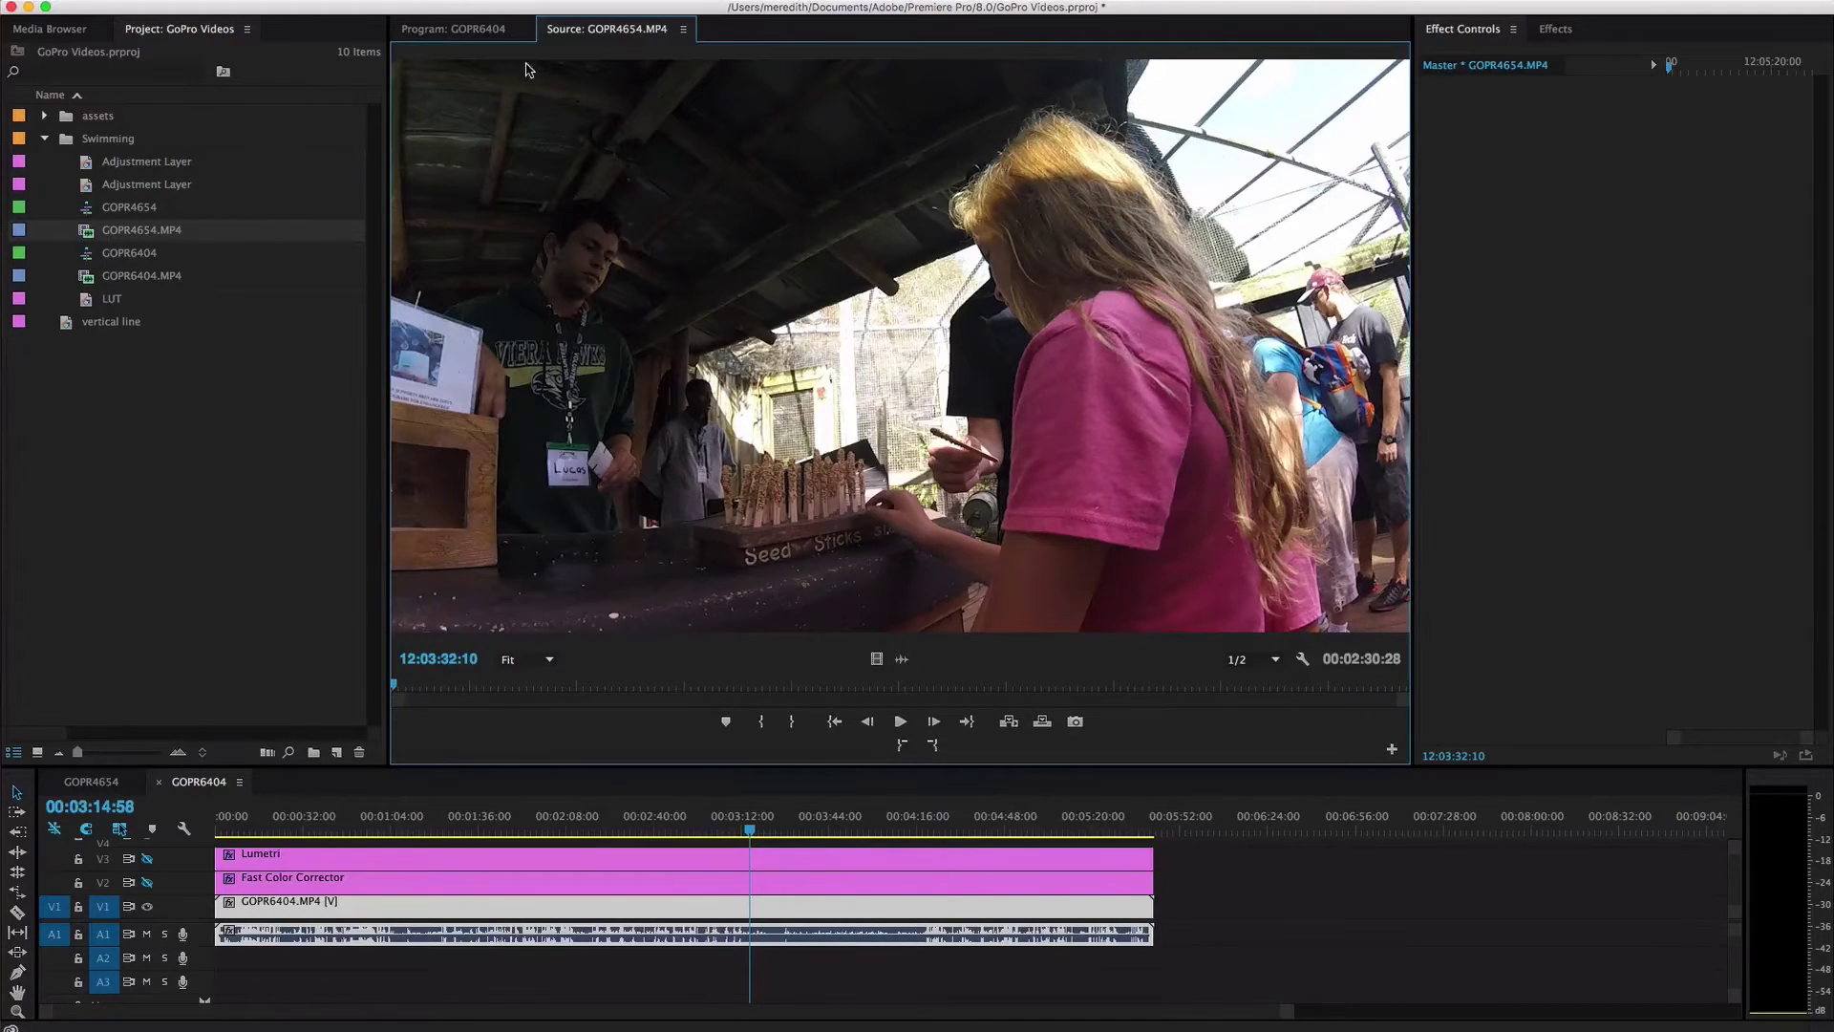
{"action": "left_click", "coordinate": [472, 34]}
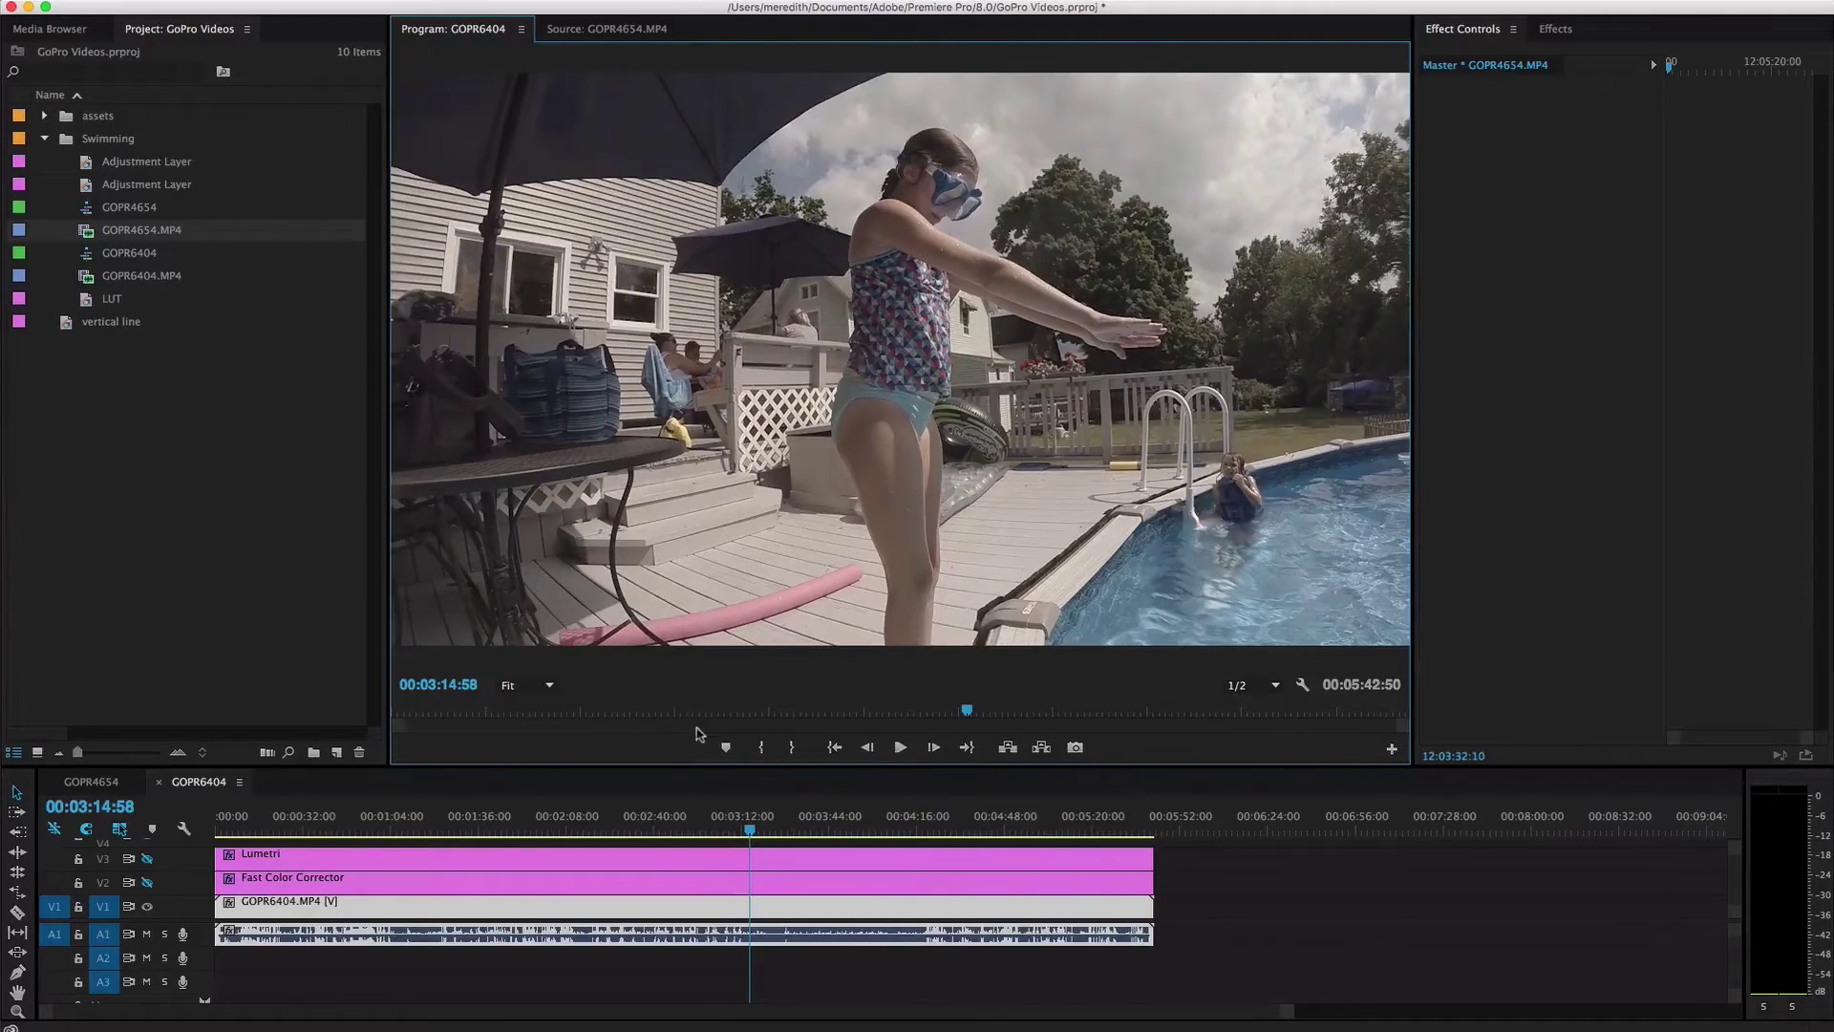
{"action": "left_click", "coordinate": [604, 30]}
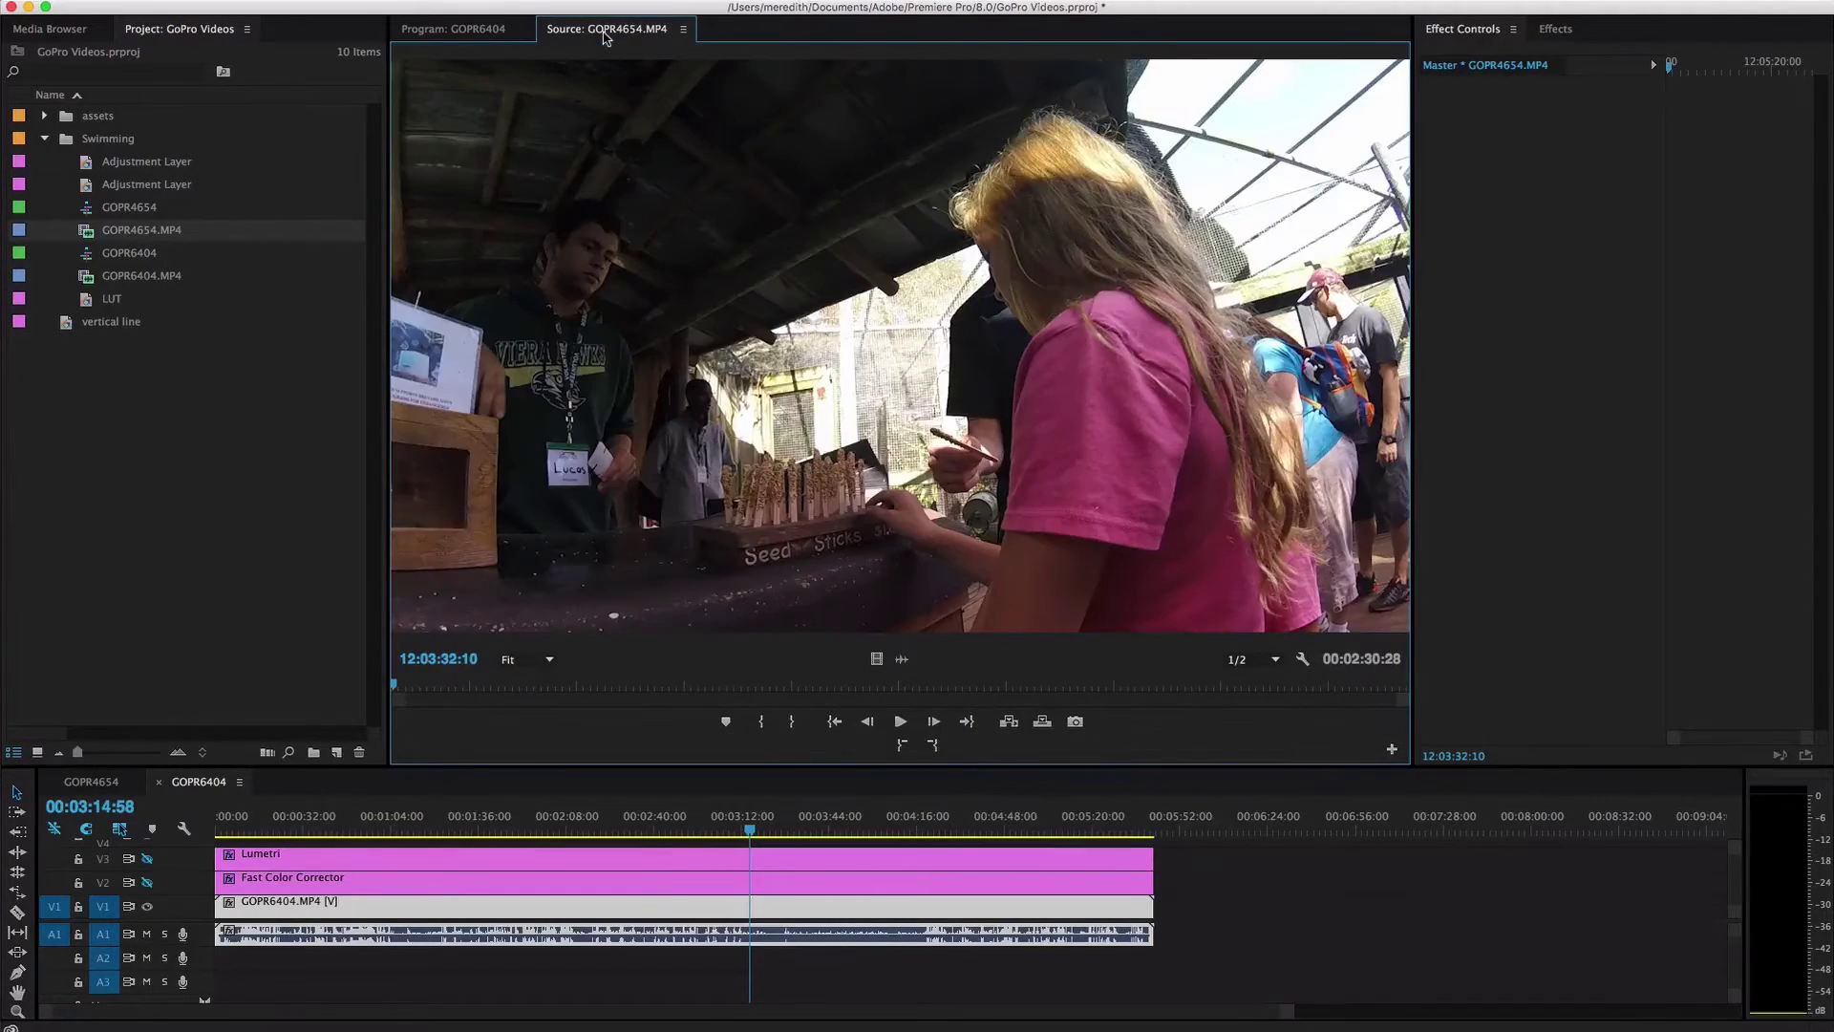
{"action": "left_click", "coordinate": [453, 28]}
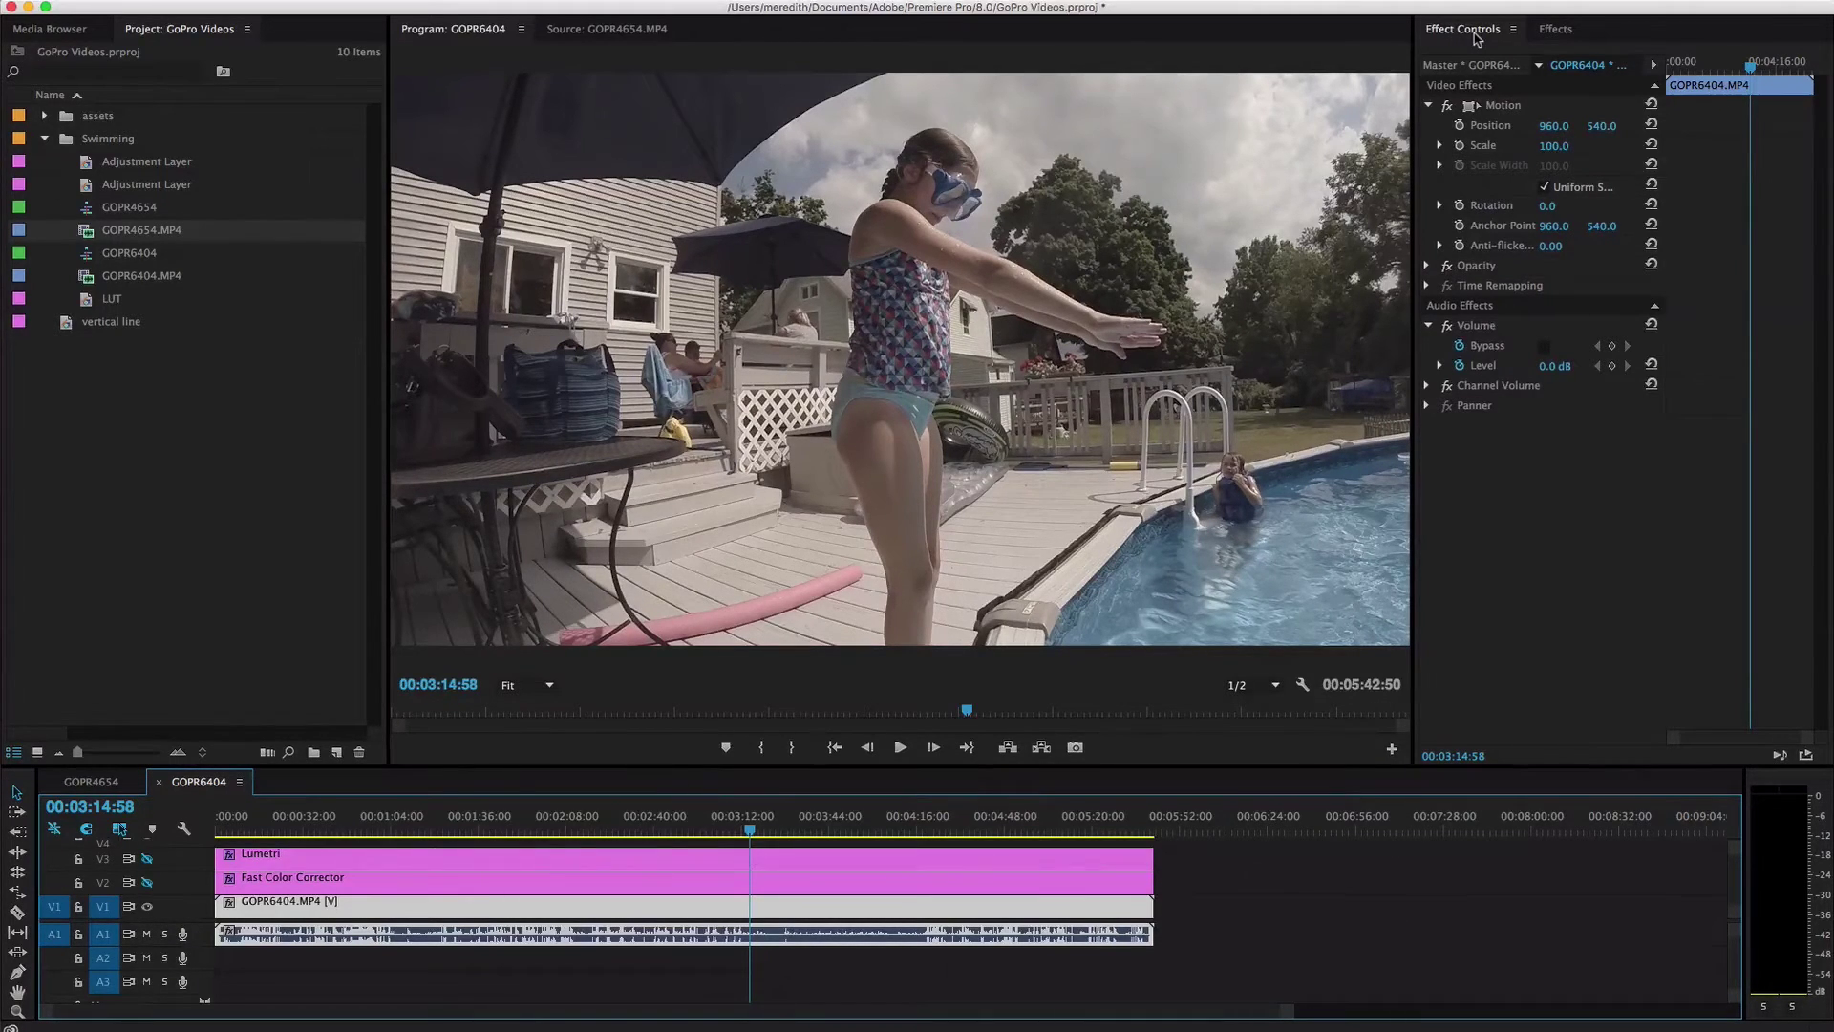
{"action": "left_click", "coordinate": [1555, 32]}
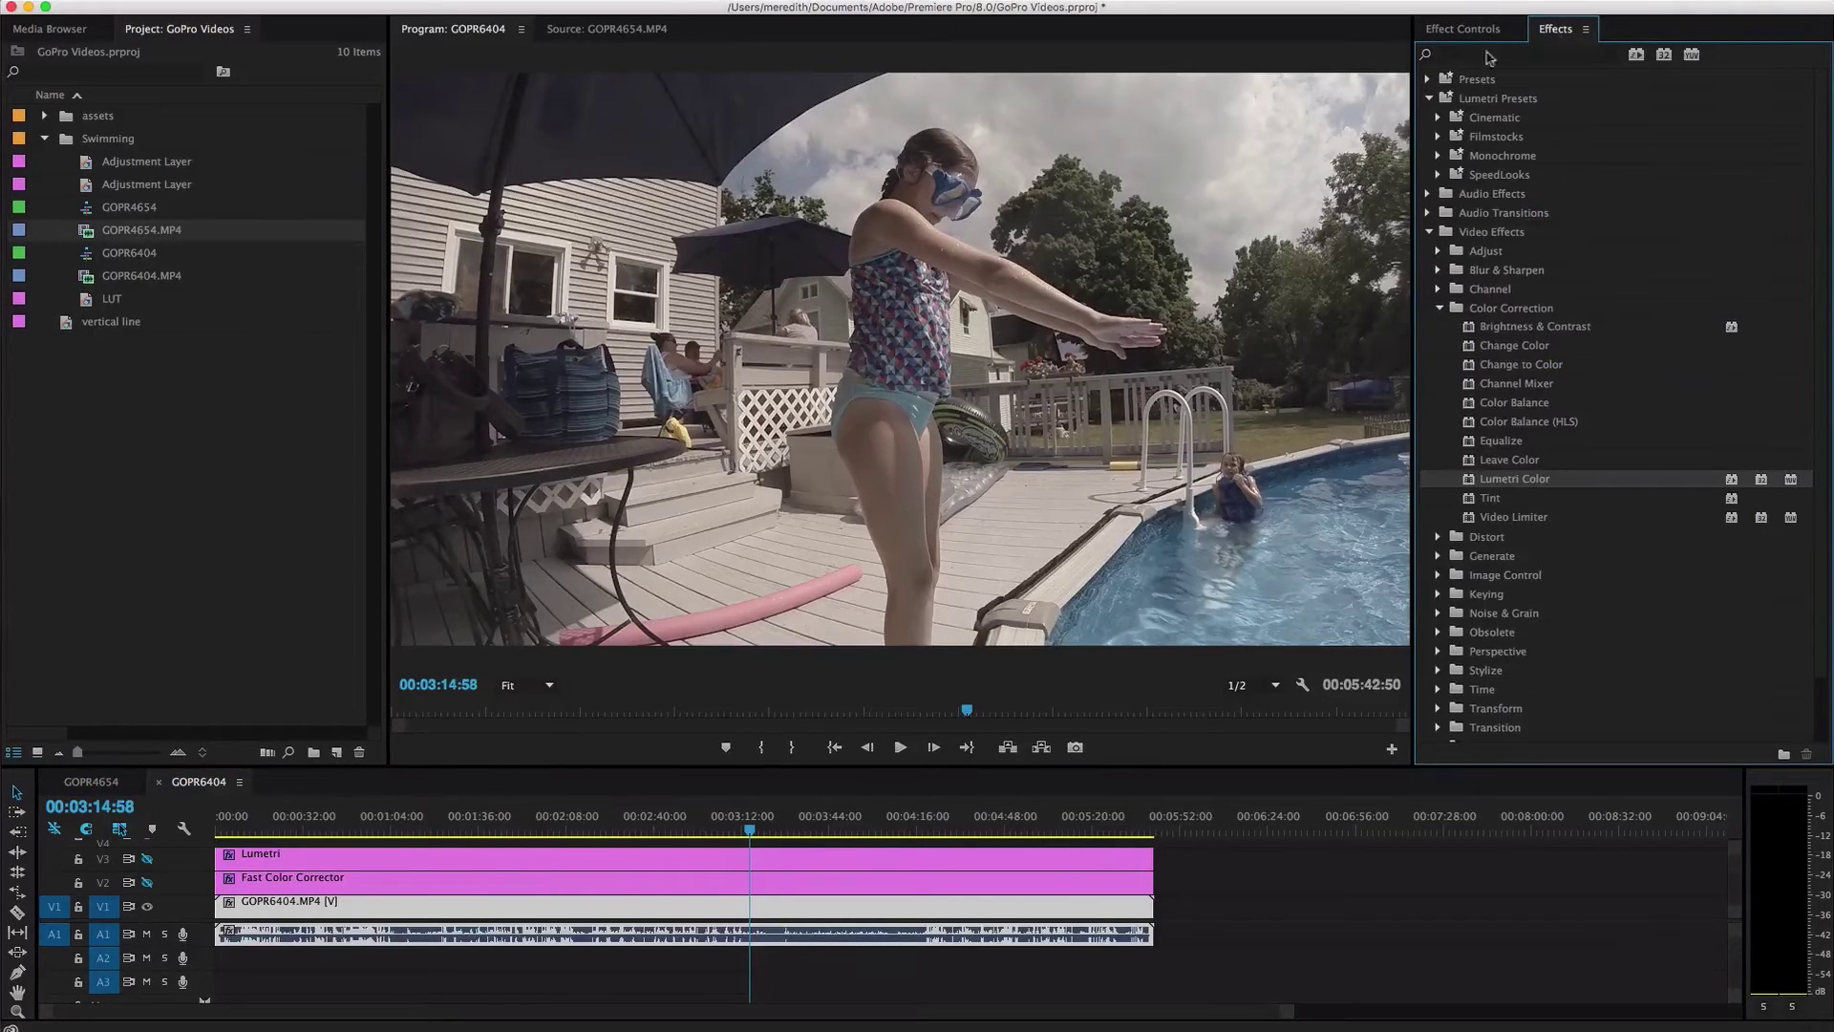
{"action": "left_click", "coordinate": [1430, 98]}
{"action": "left_click", "coordinate": [1428, 155]}
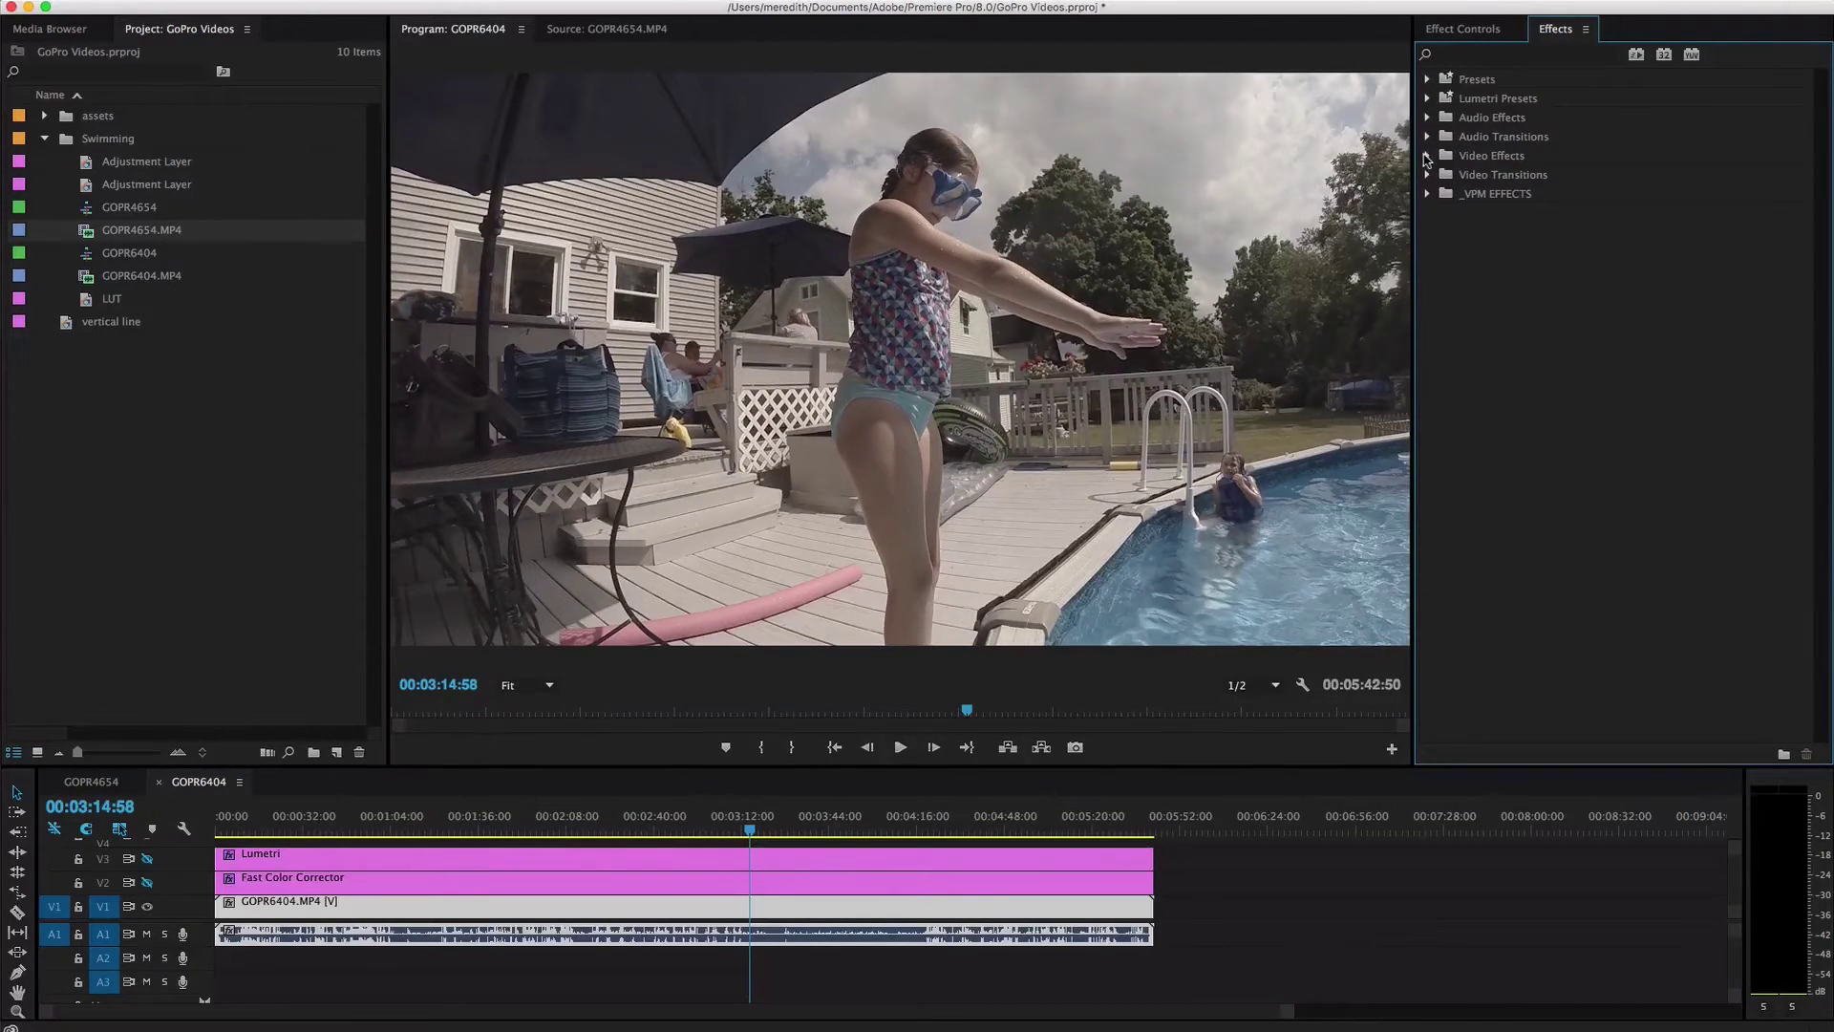
{"action": "left_click", "coordinate": [1427, 155]}
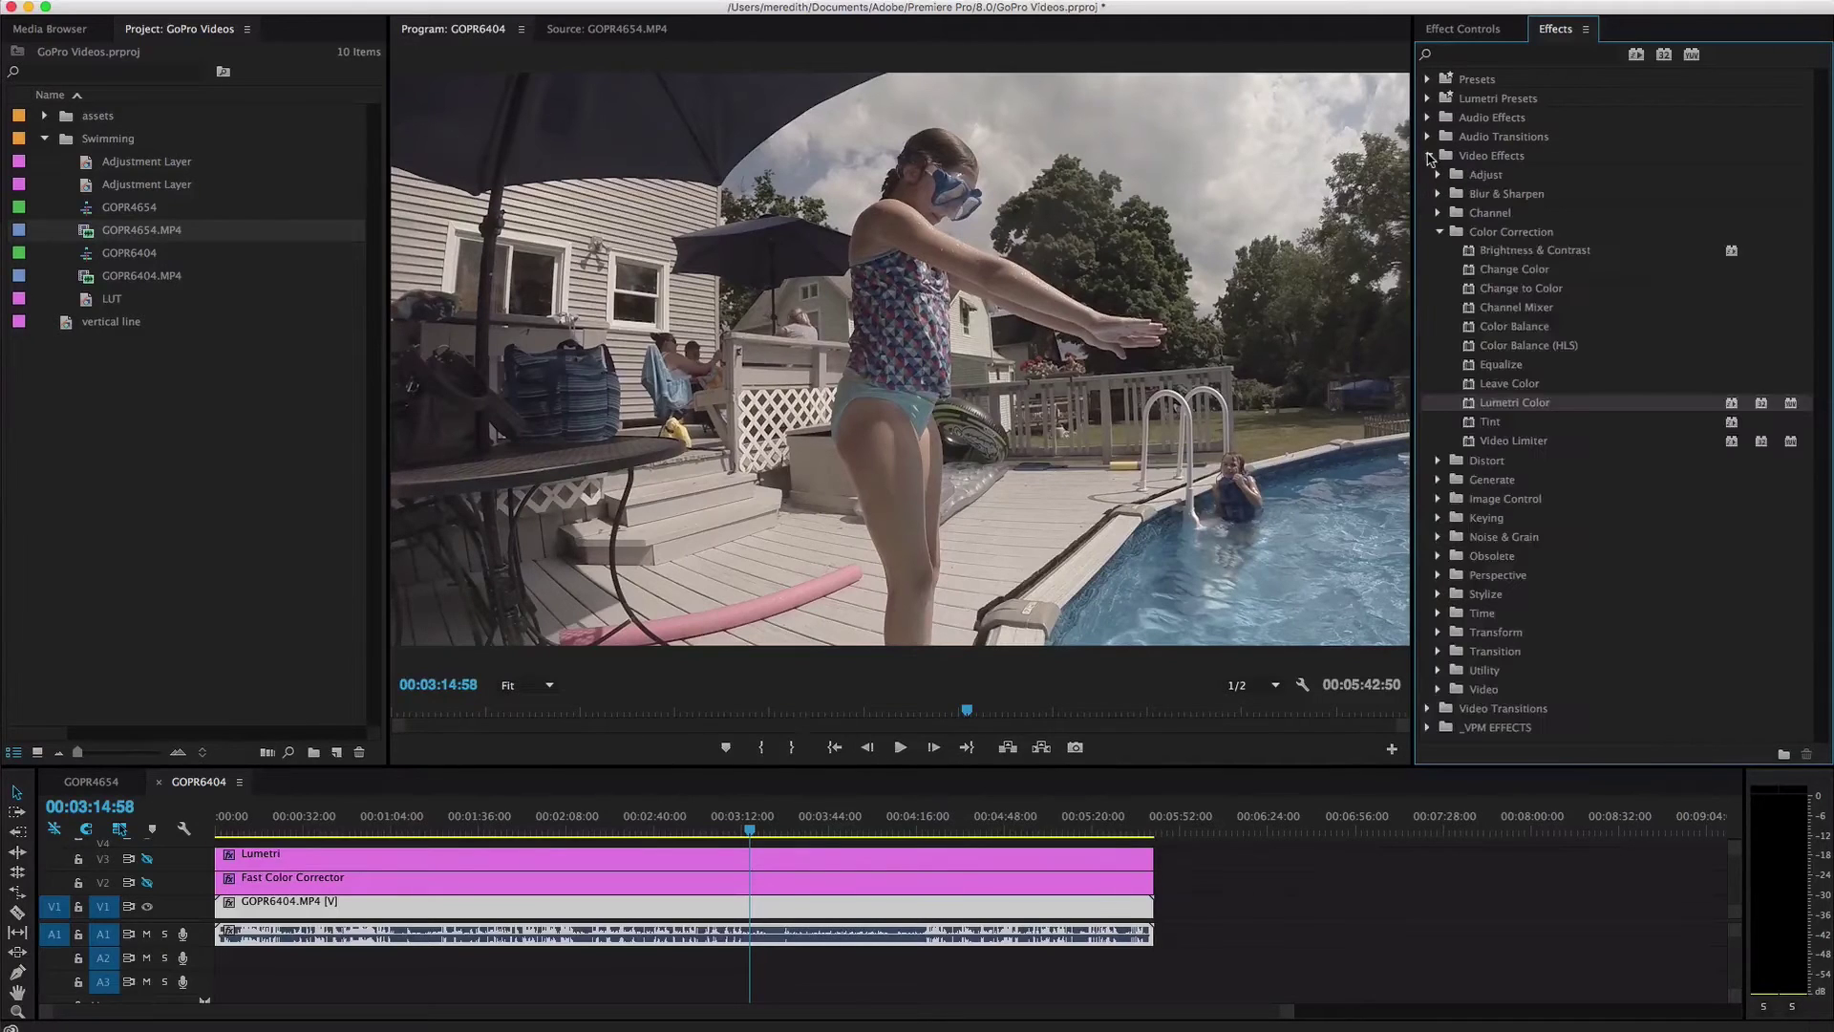
{"action": "left_click", "coordinate": [1474, 35]}
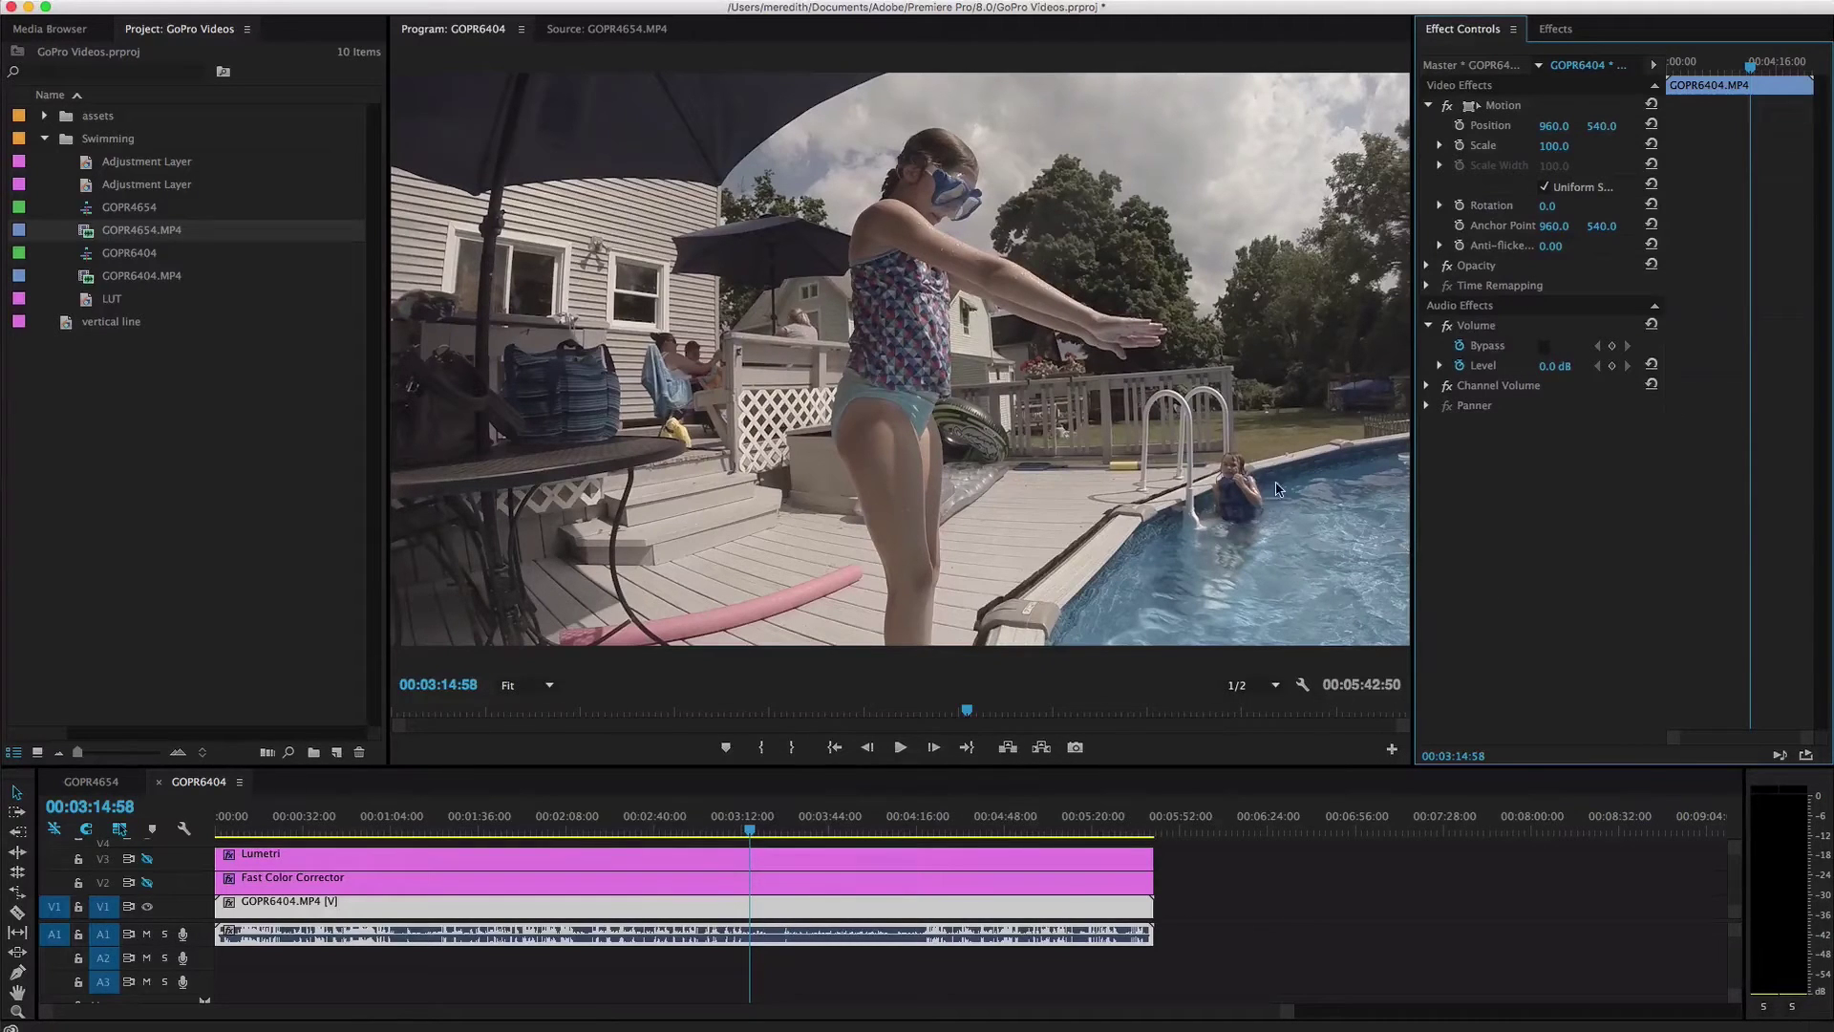
Move Effect Controls into the left panel group, widen it, and dock Effects below Project
{"action": "left_click_drag", "start_coordinate": [1483, 36], "coordinate": [290, 40]}
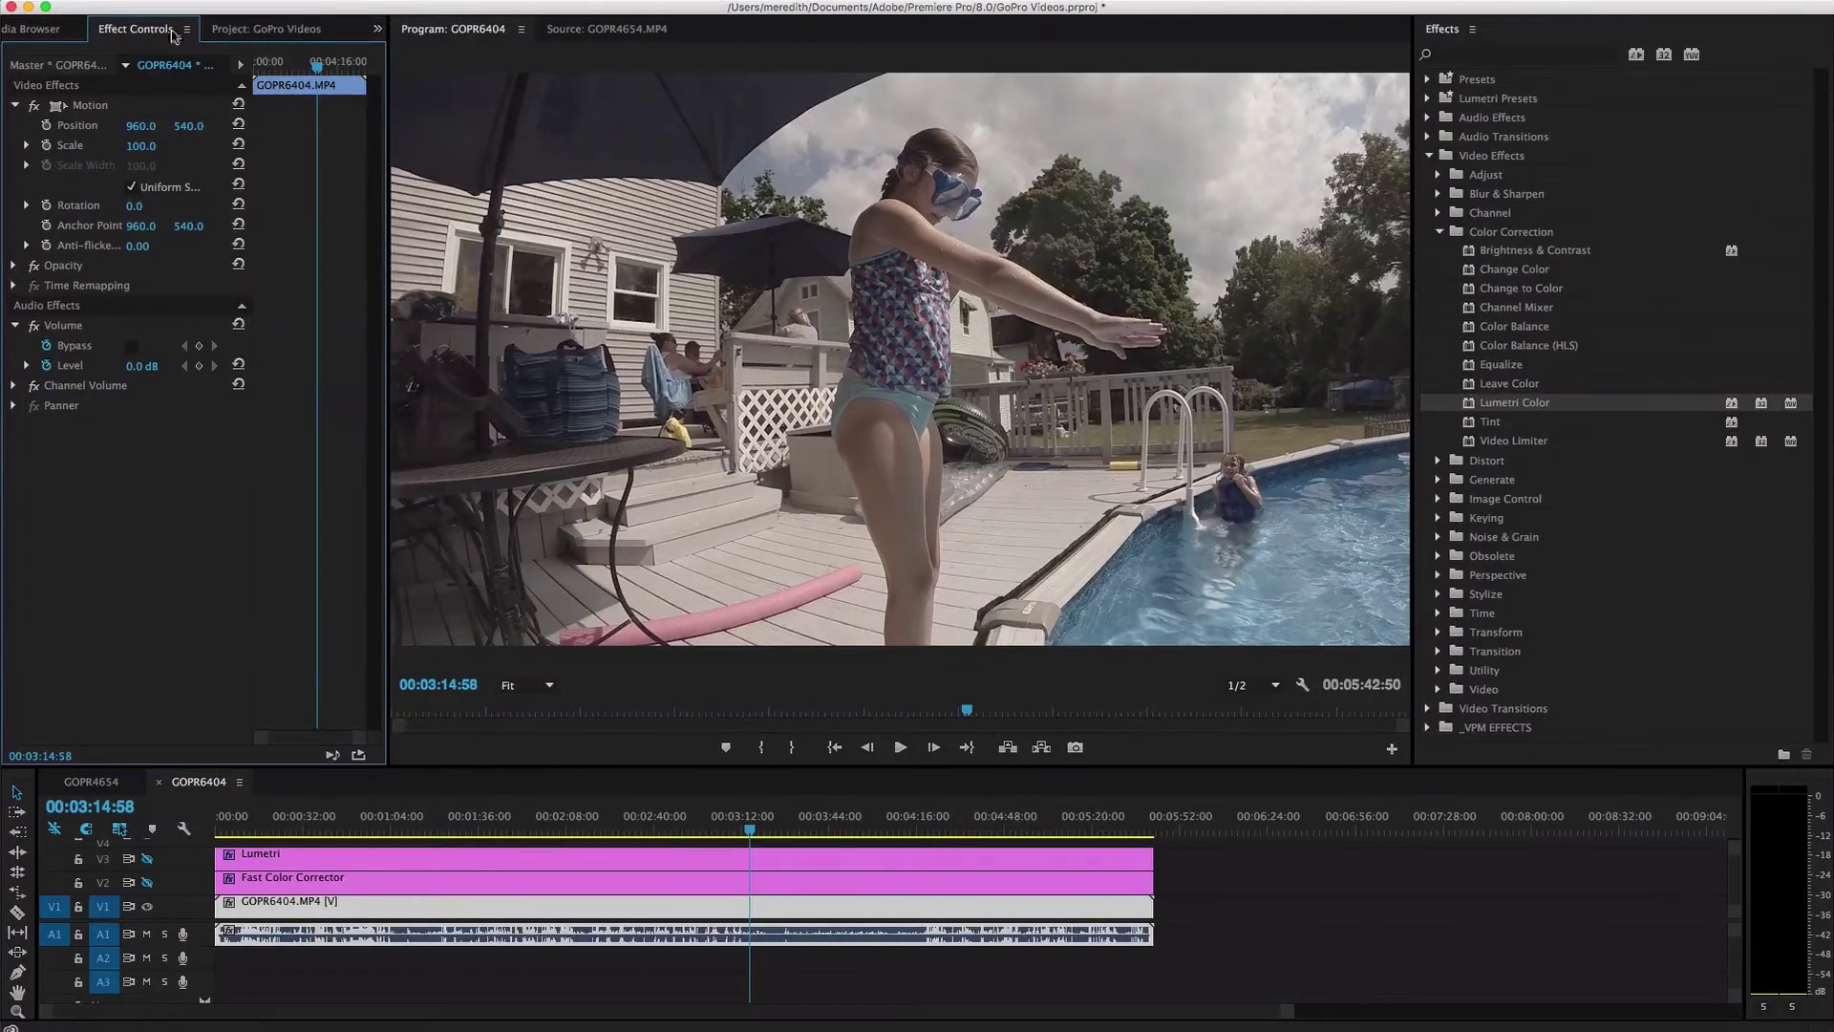
{"action": "left_click_drag", "start_coordinate": [381, 88], "coordinate": [681, 75]}
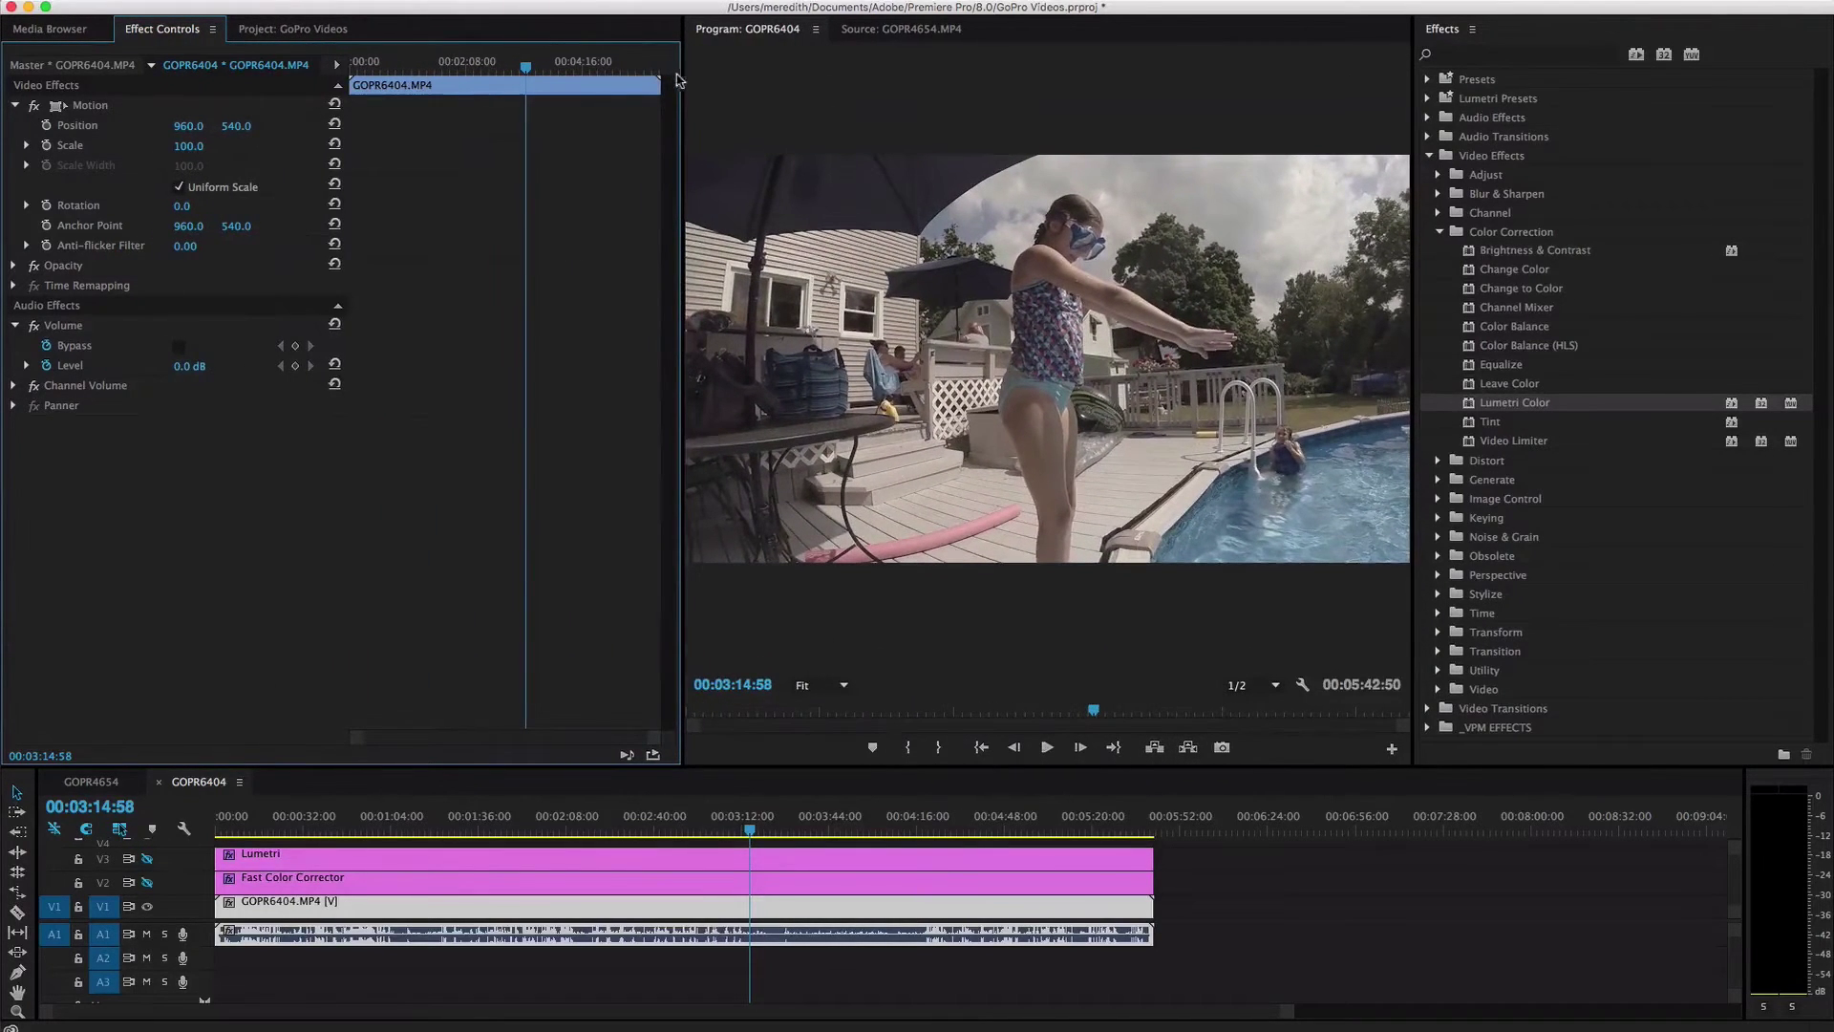
{"action": "left_click", "coordinate": [1442, 31]}
{"action": "left_click_drag", "start_coordinate": [1442, 31], "coordinate": [316, 41]}
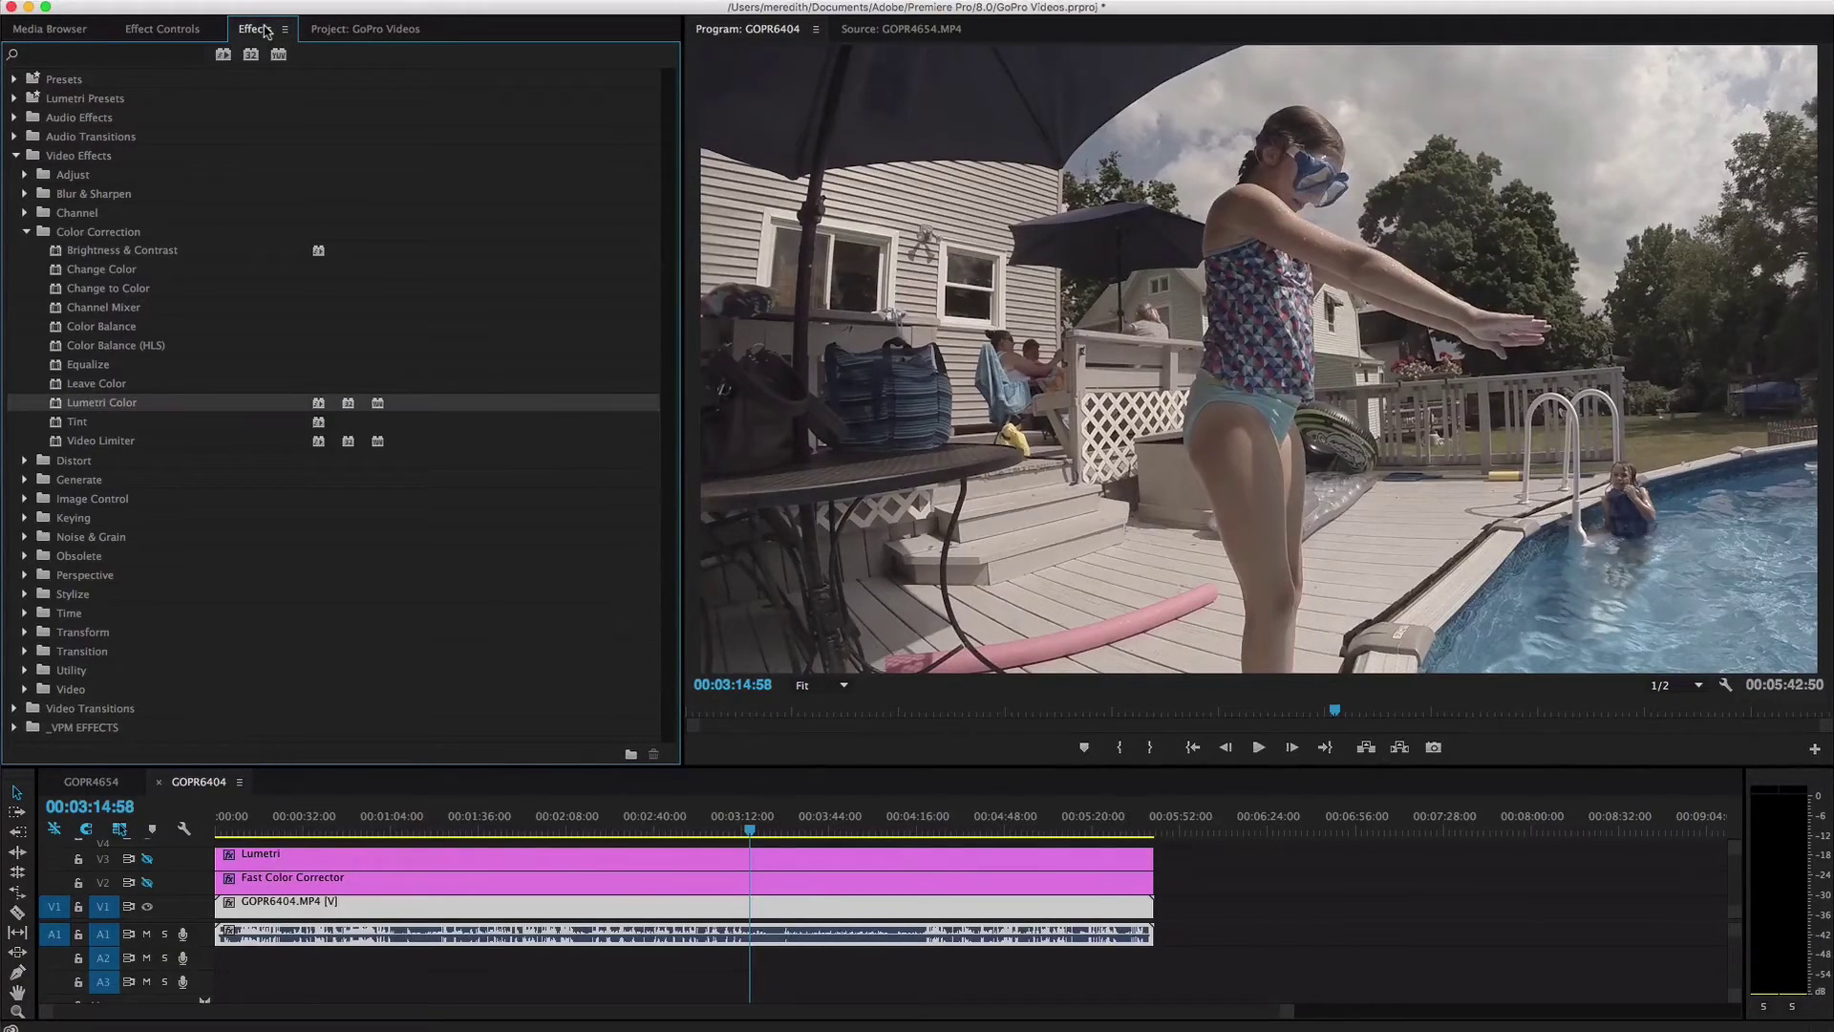
{"action": "left_click_drag", "start_coordinate": [265, 31], "coordinate": [290, 341]}
{"action": "left_click_drag", "start_coordinate": [262, 593], "coordinate": [262, 725]}
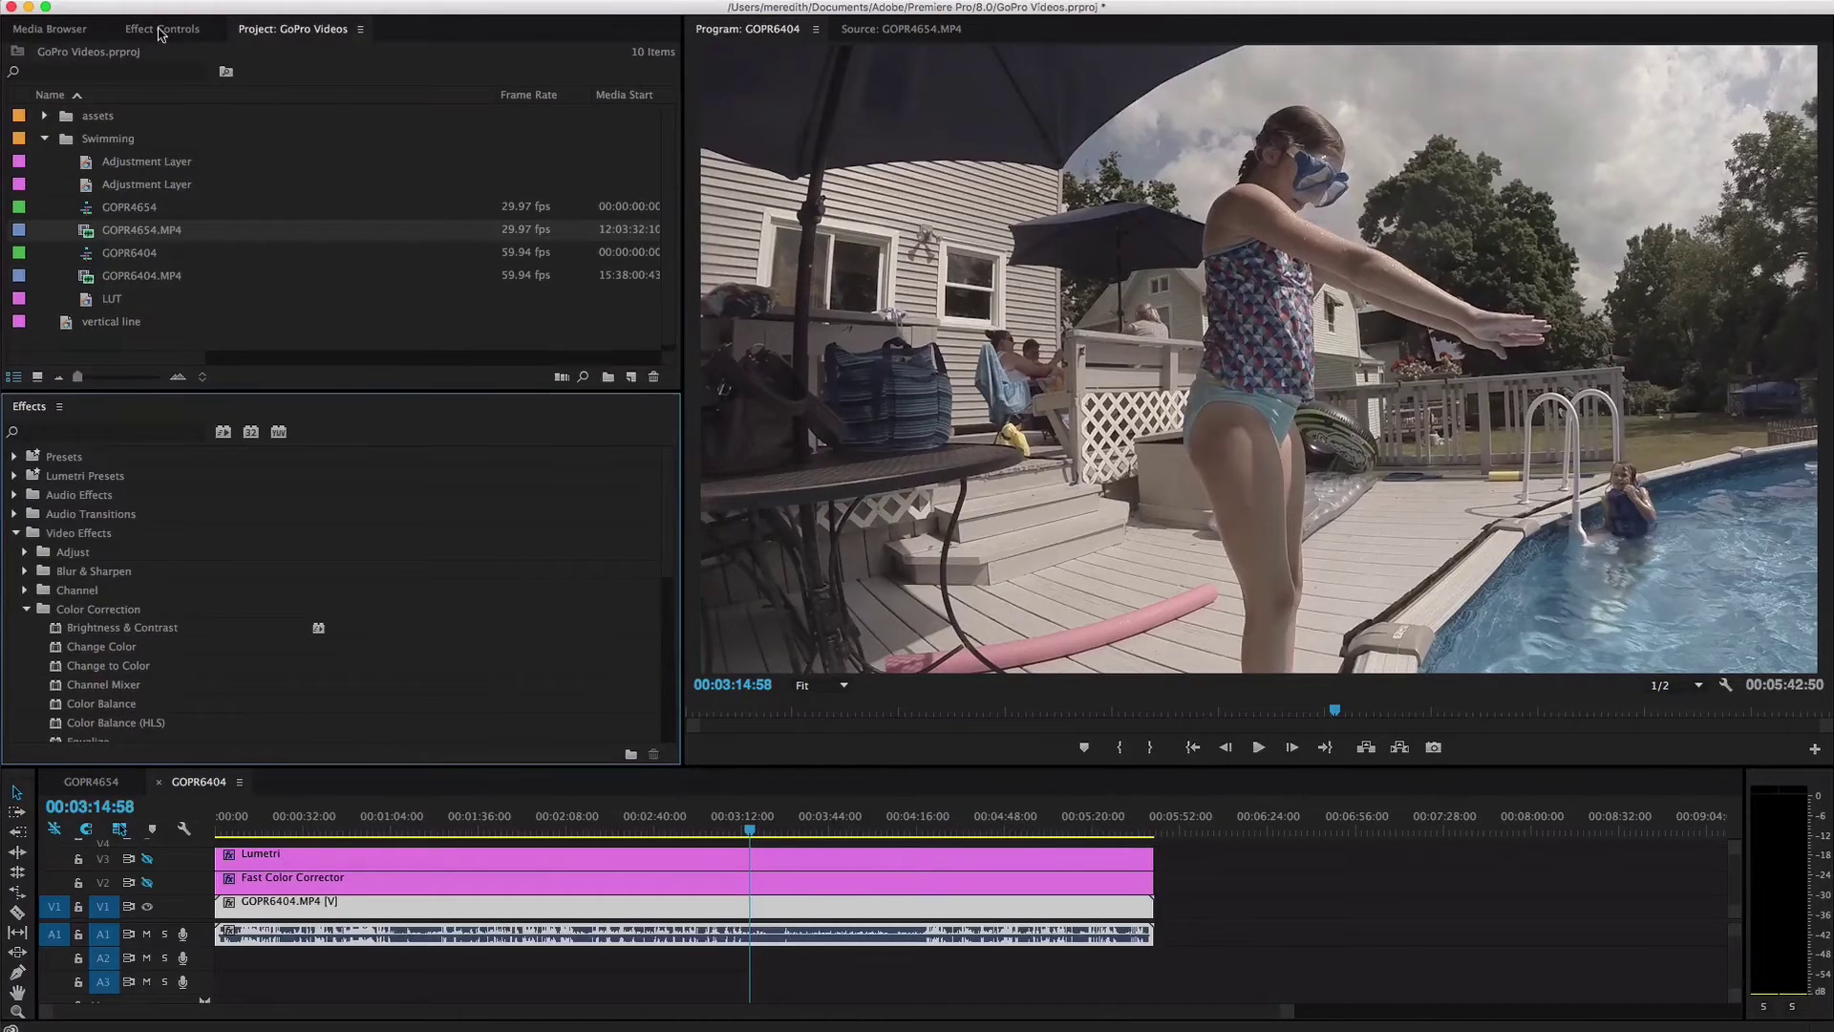
Group Effect Controls, Effects and Project into the top-left frame with Media Browser
{"action": "left_click_drag", "start_coordinate": [162, 28], "coordinate": [343, 787]}
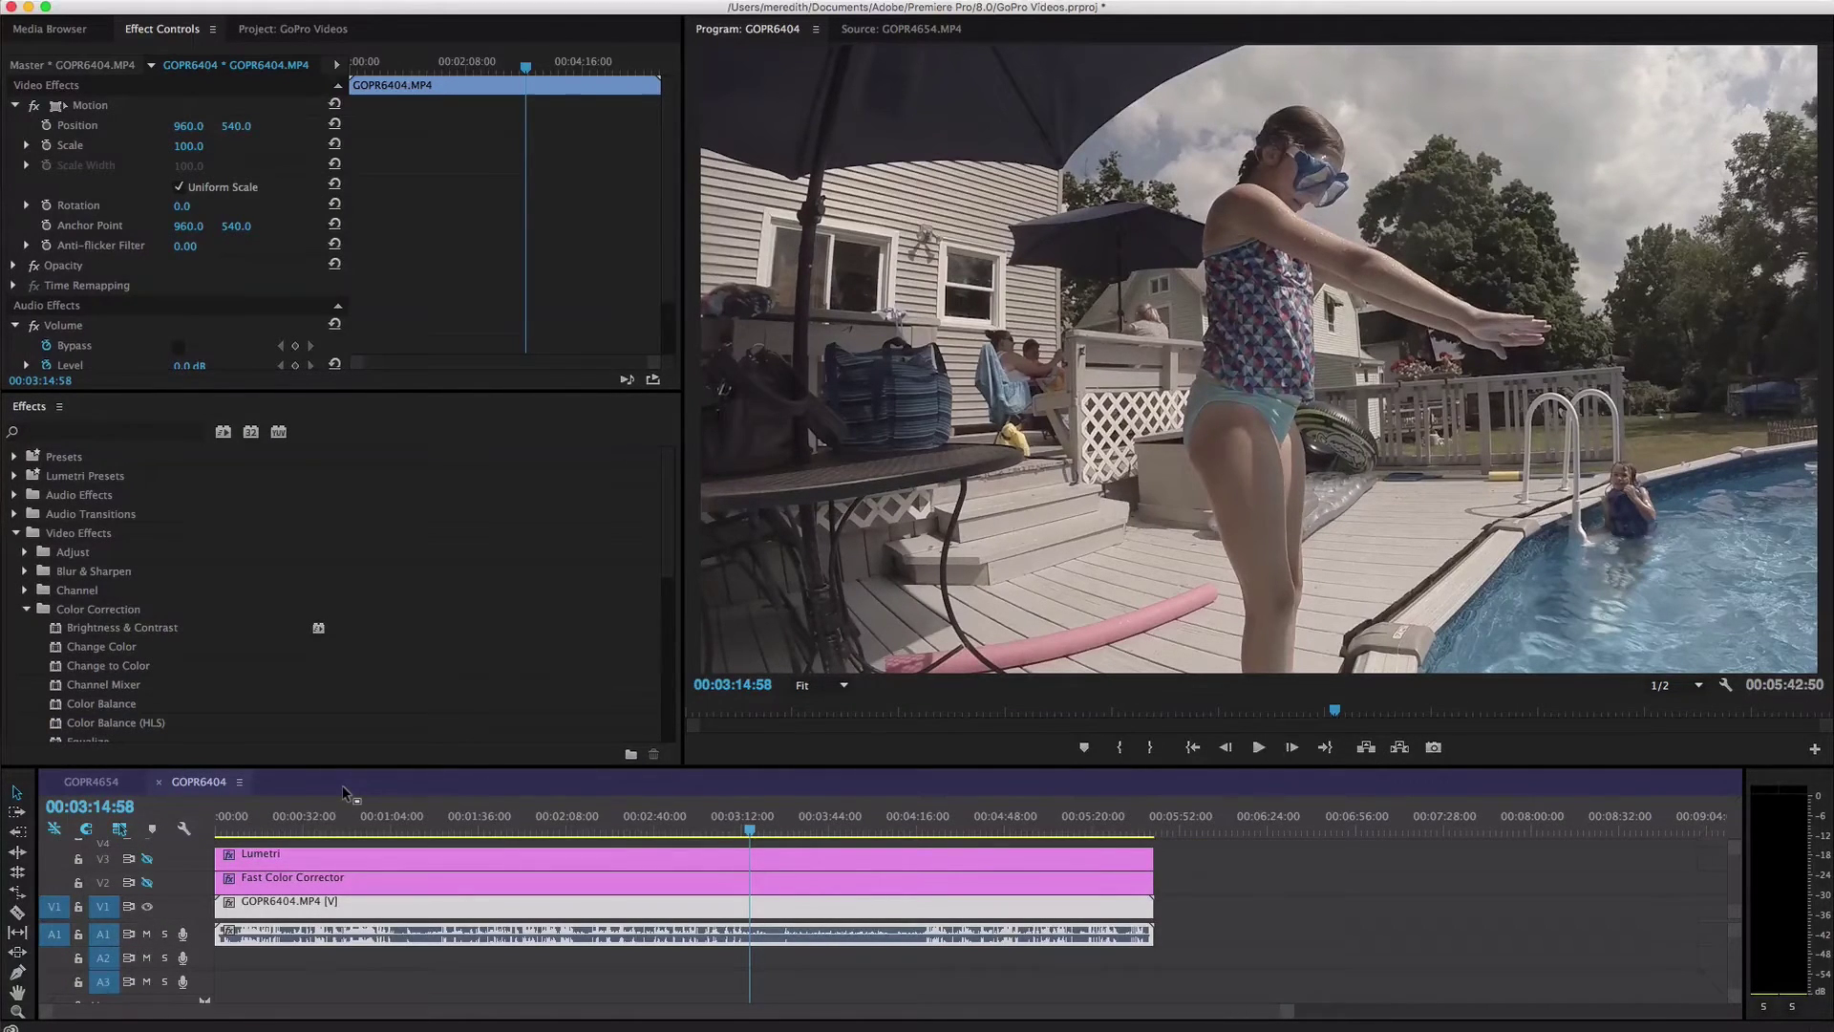
{"action": "left_click_drag", "start_coordinate": [345, 791], "coordinate": [478, 725]}
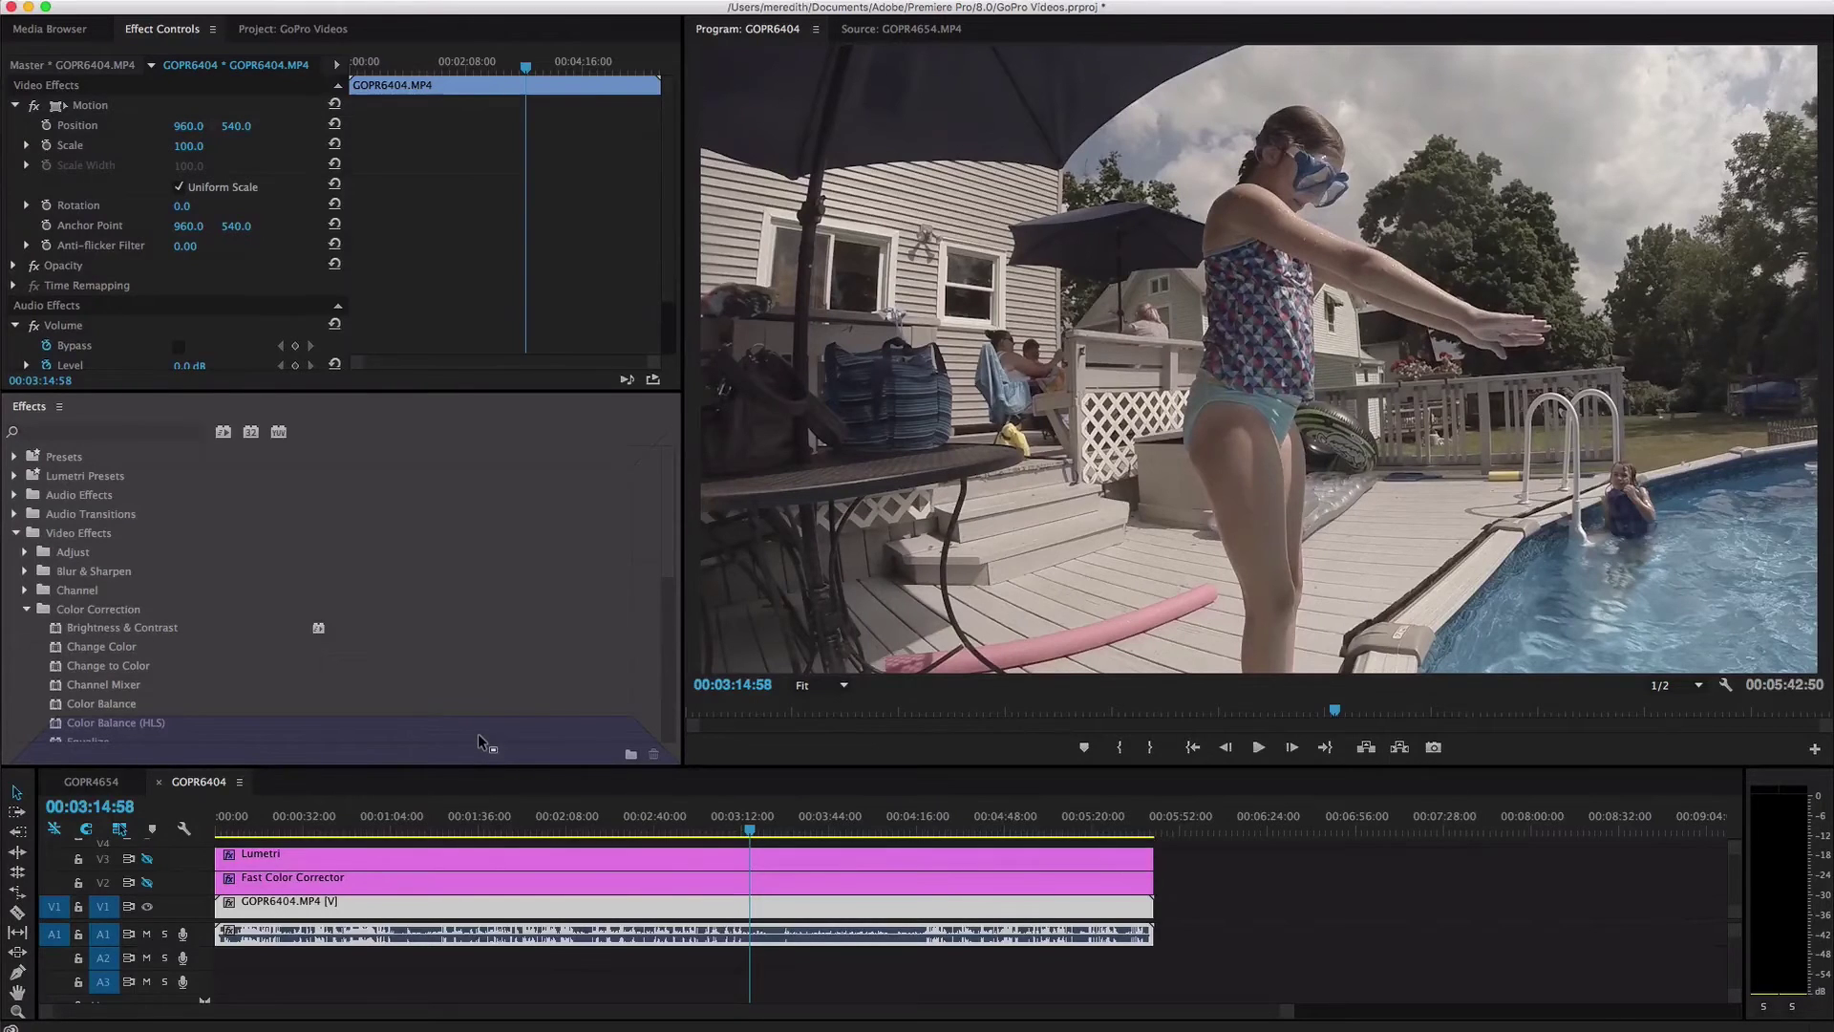
{"action": "left_click_drag", "start_coordinate": [478, 734], "coordinate": [480, 736]}
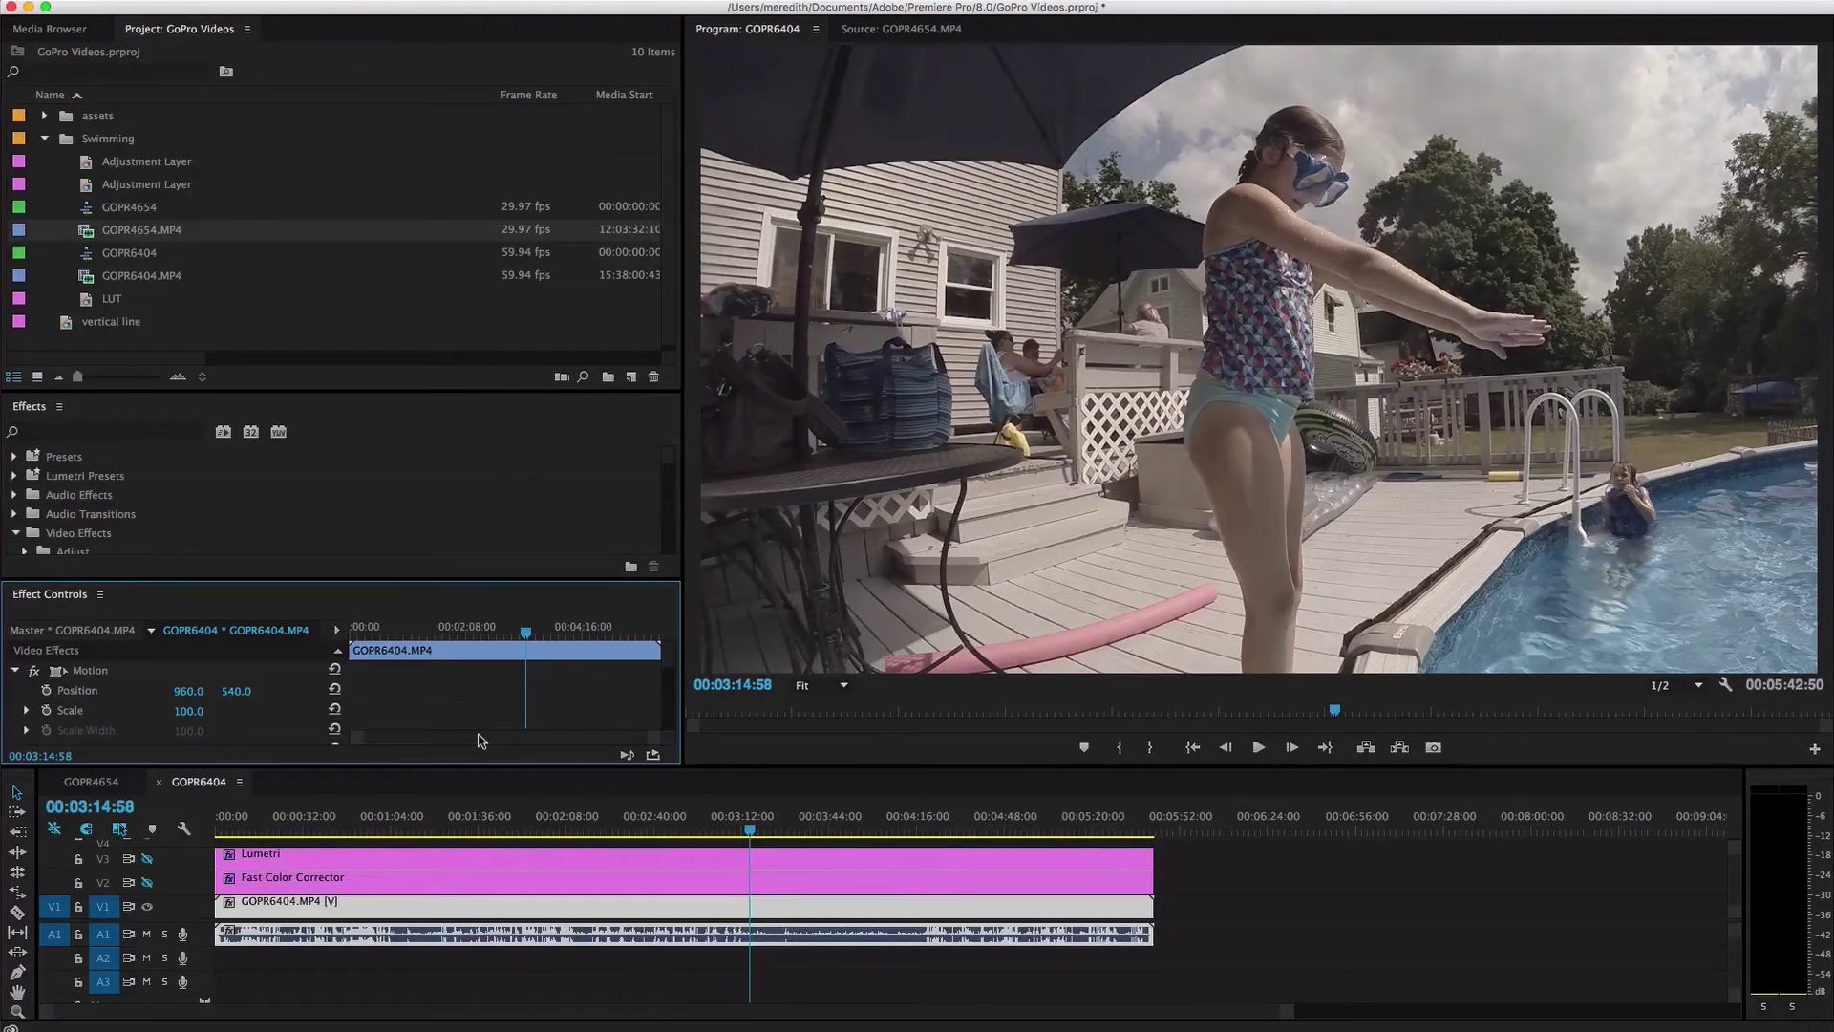
{"action": "left_click_drag", "start_coordinate": [157, 29], "coordinate": [155, 359]}
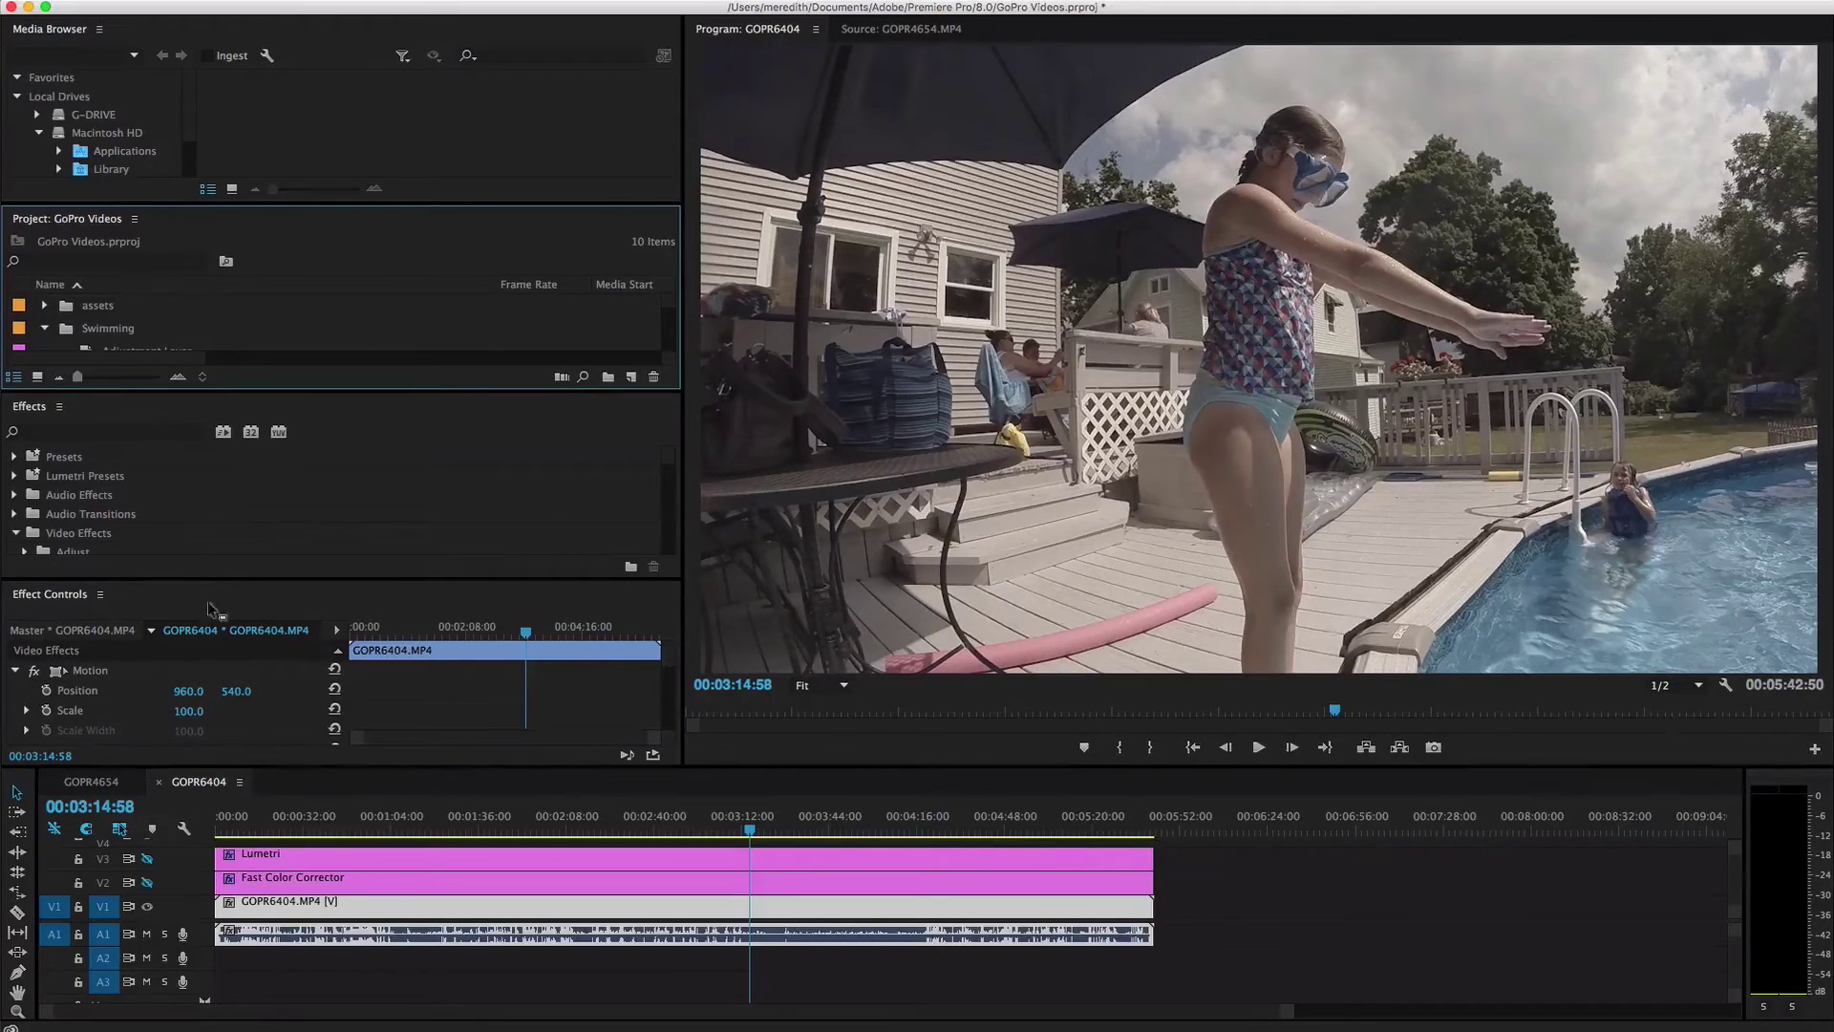
{"action": "left_click_drag", "start_coordinate": [83, 602], "coordinate": [73, 416]}
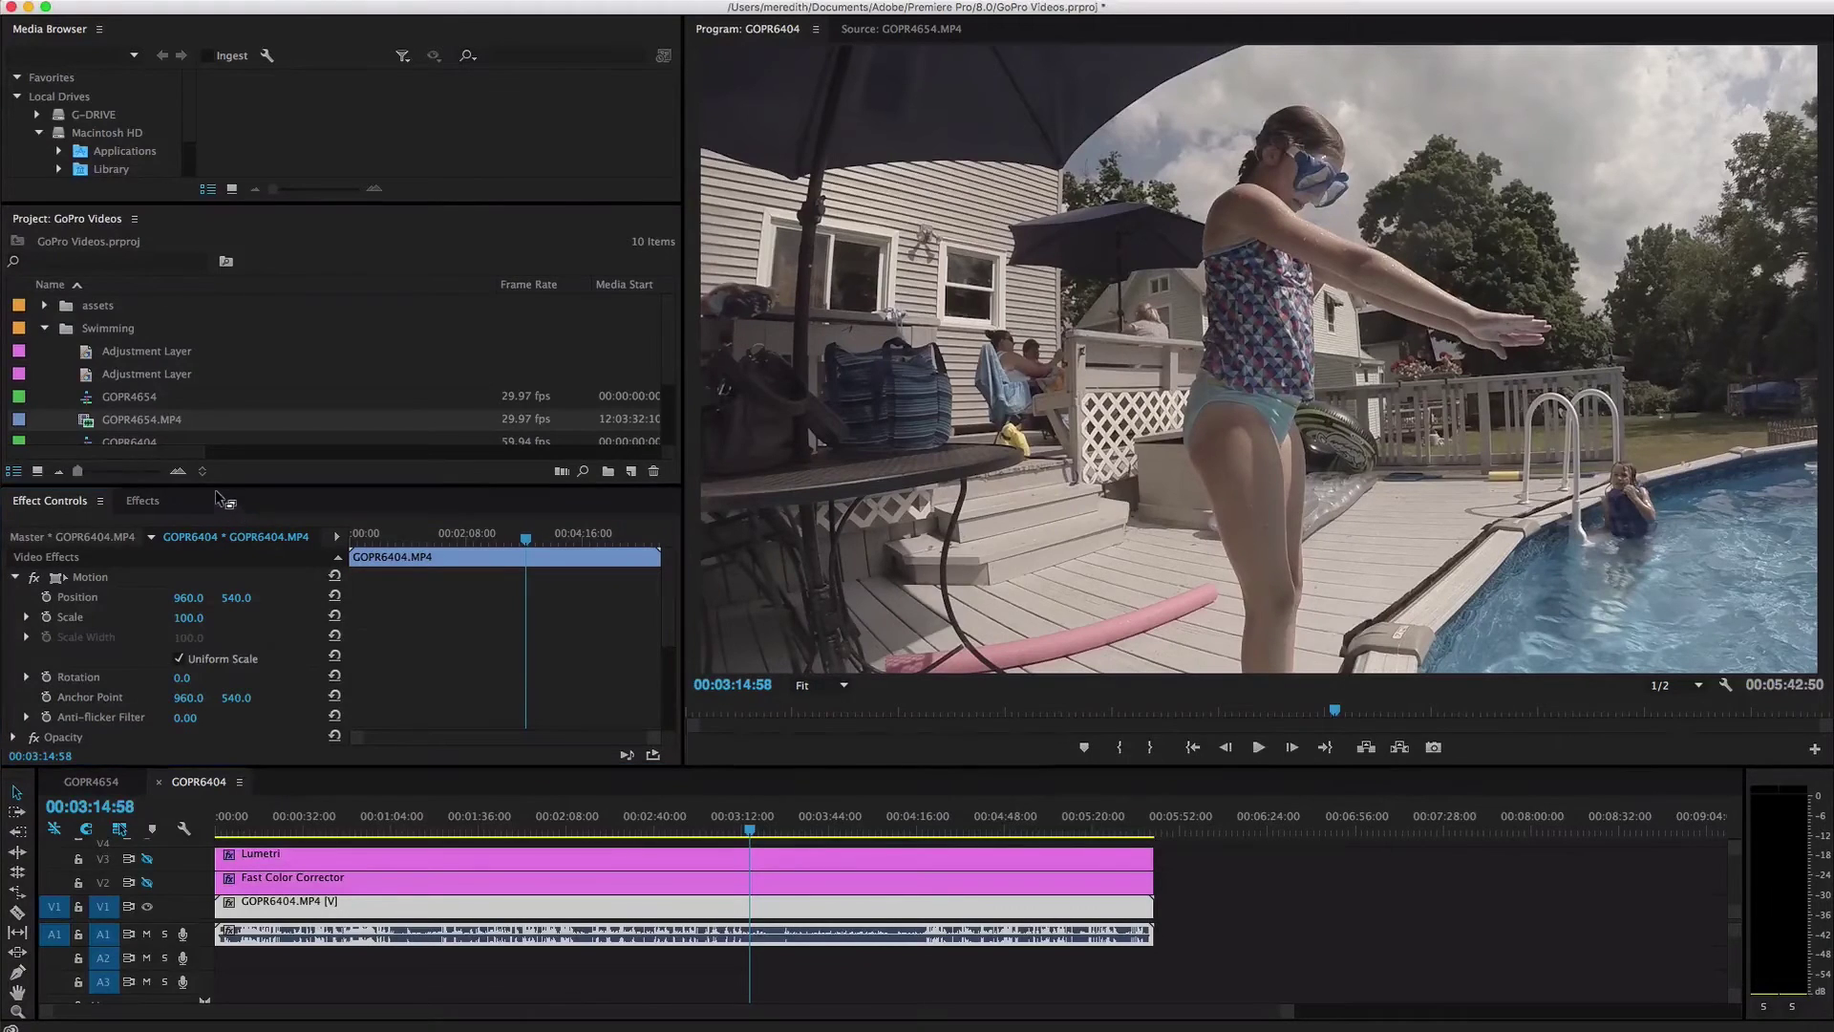
{"action": "left_click_drag", "start_coordinate": [219, 498], "coordinate": [252, 38]}
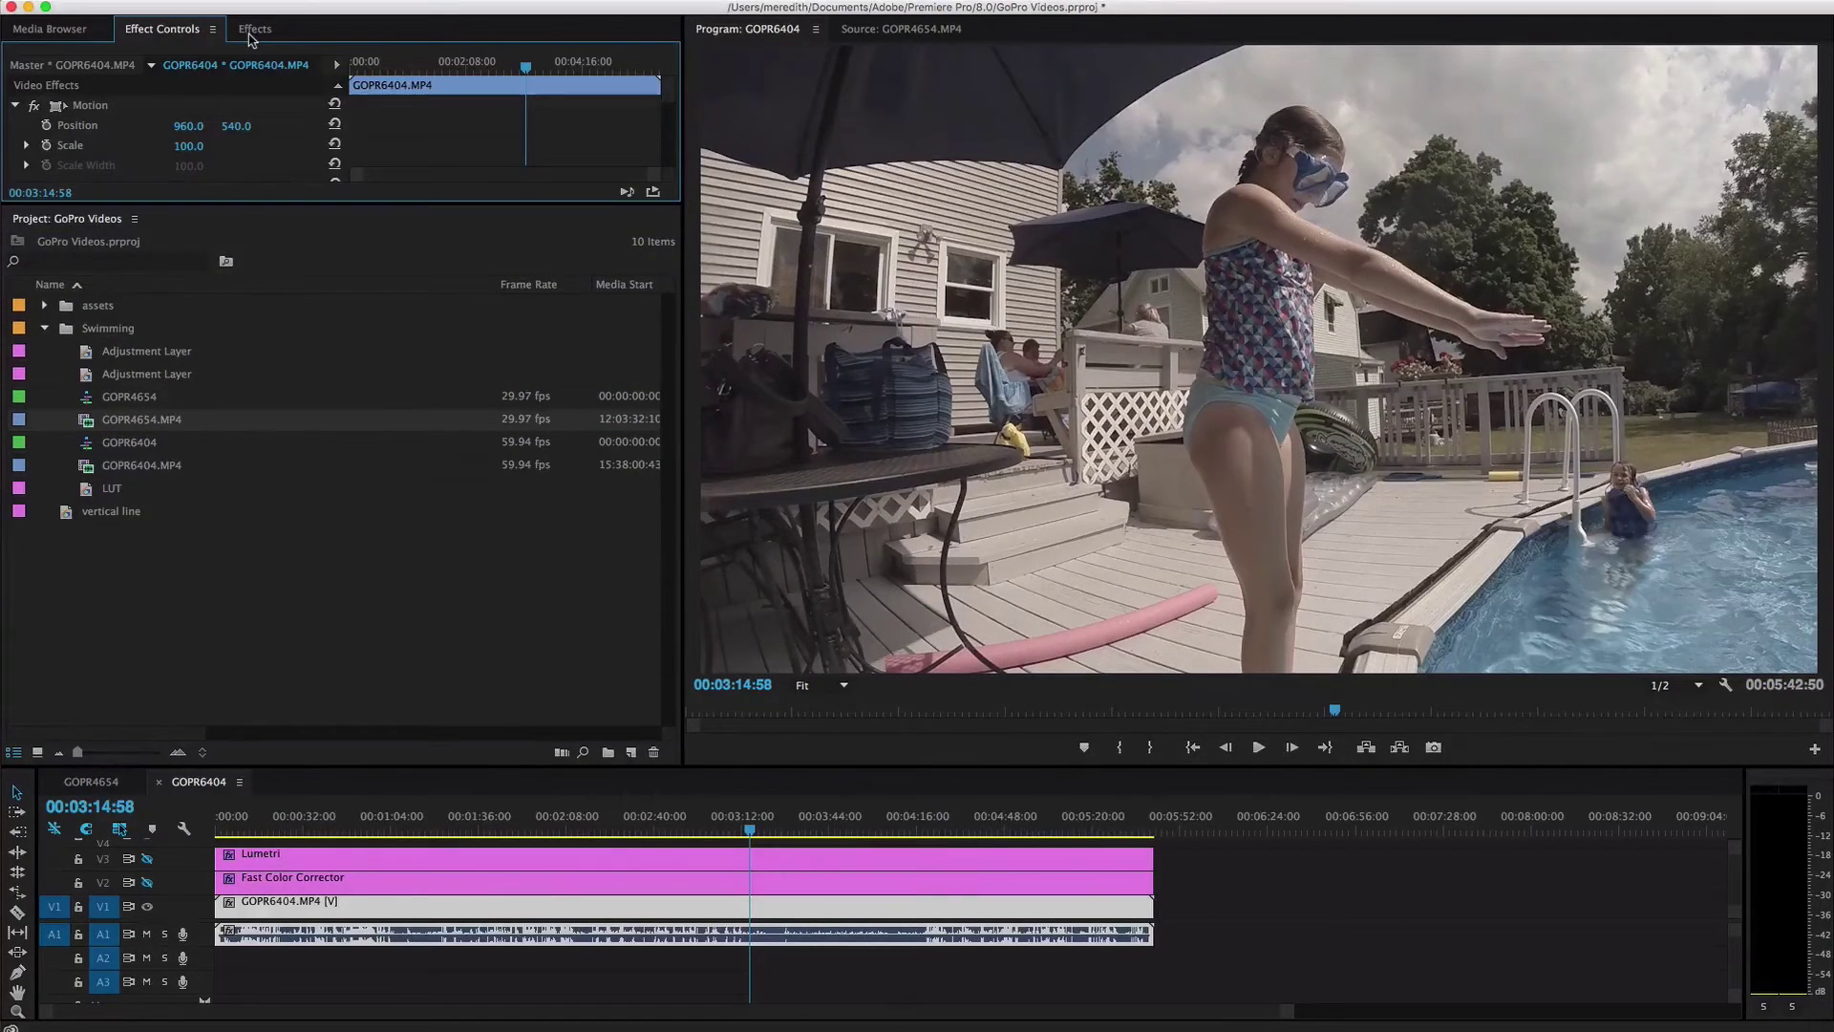
{"action": "left_click_drag", "start_coordinate": [182, 222], "coordinate": [352, 36]}
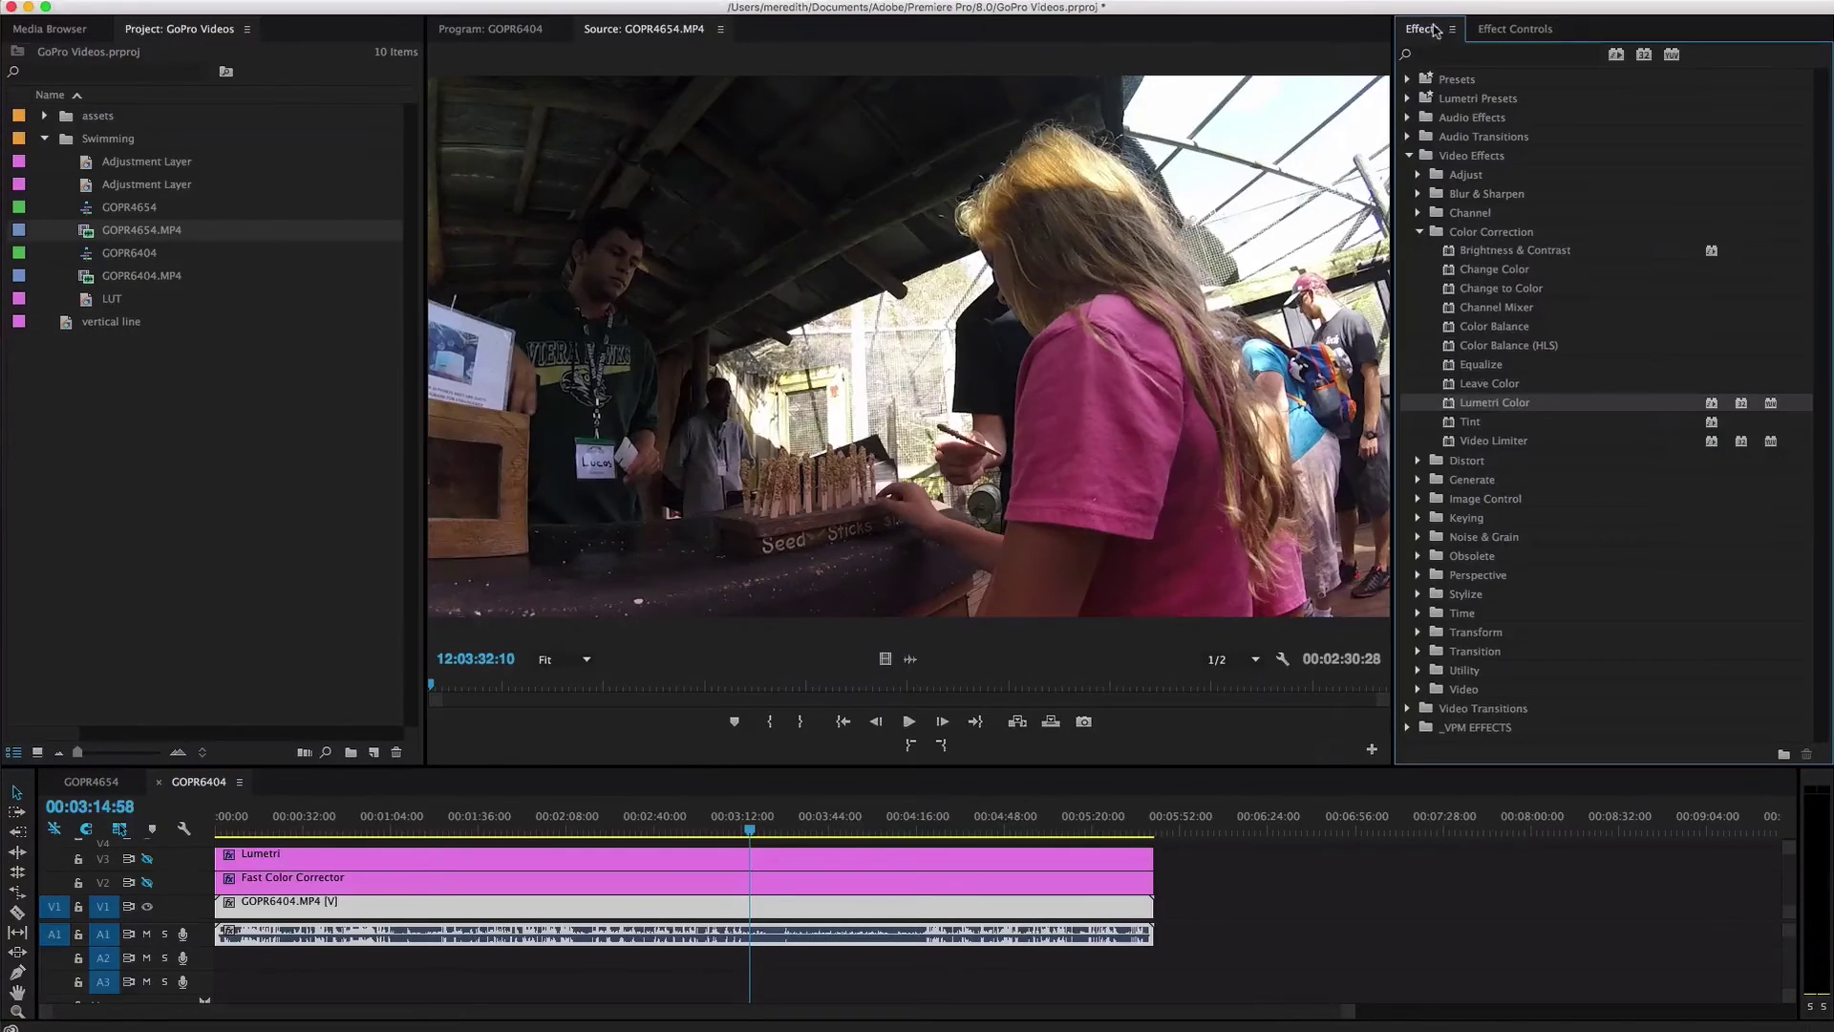
Dock Effects beside Effect Controls on the right and bring up the History panel
{"action": "left_click_drag", "start_coordinate": [1436, 32], "coordinate": [1526, 35]}
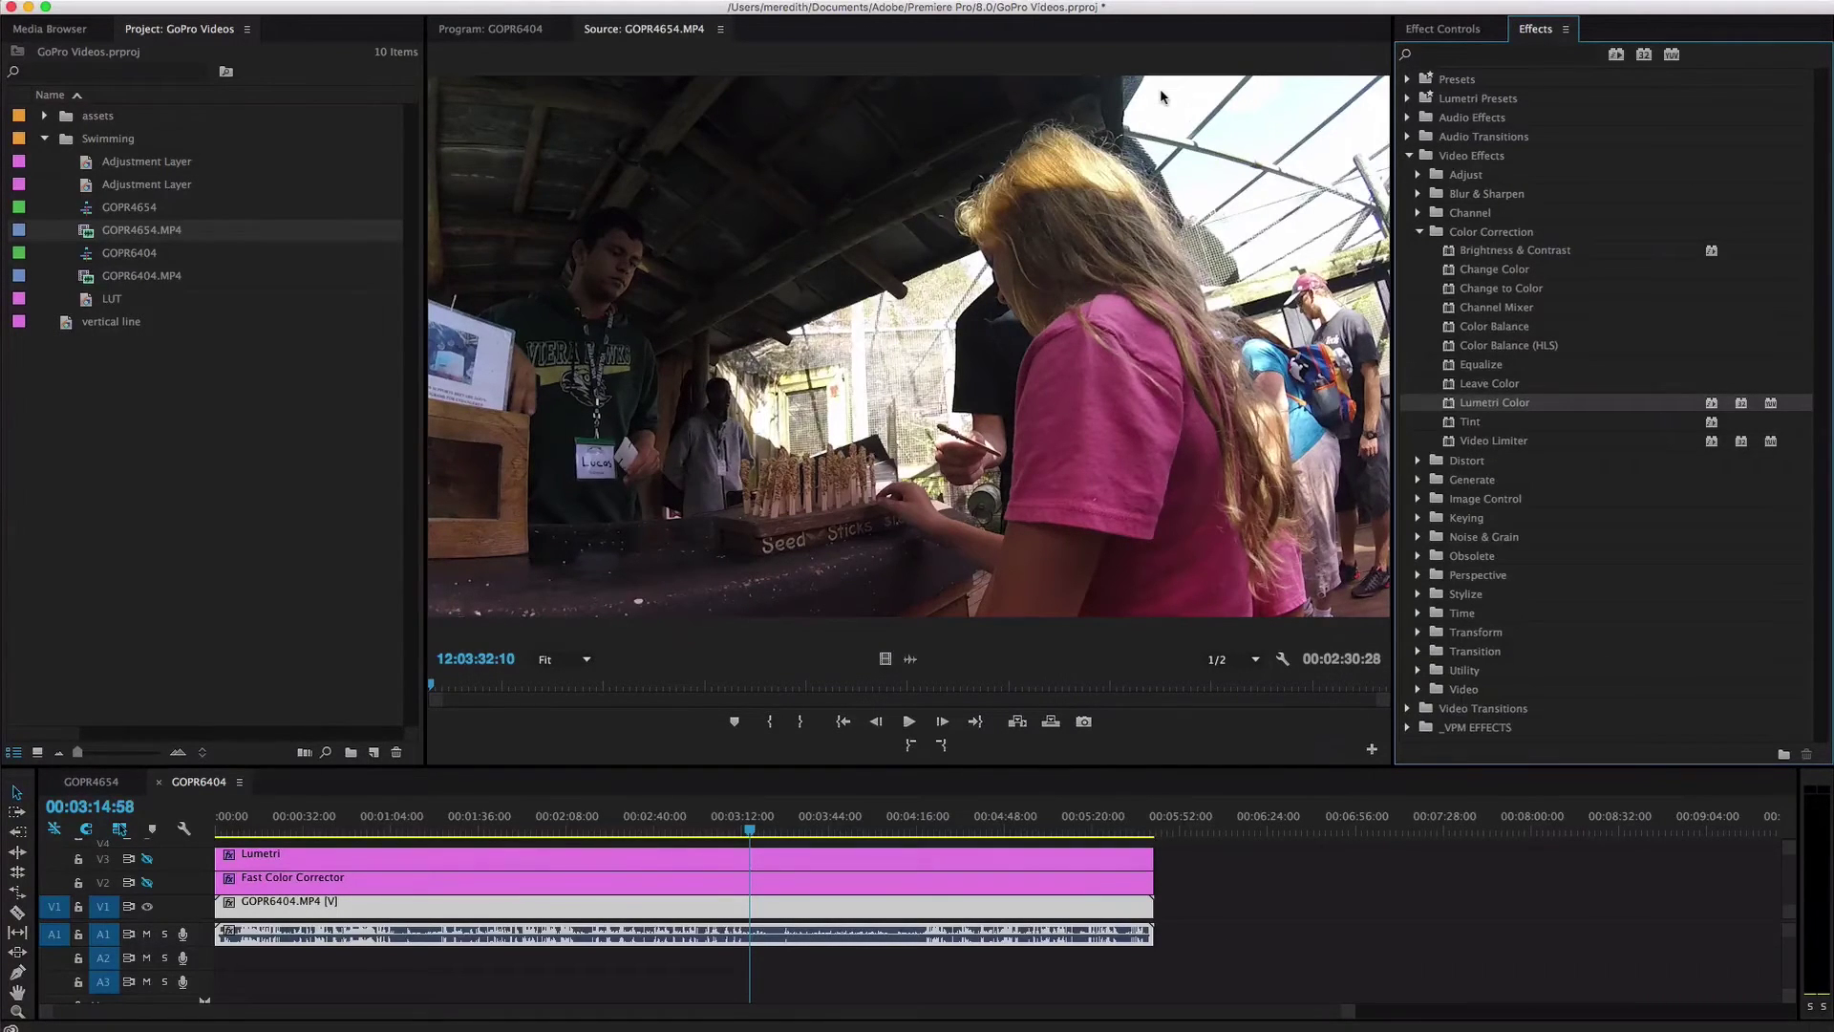
{"action": "left_click", "coordinate": [1431, 33]}
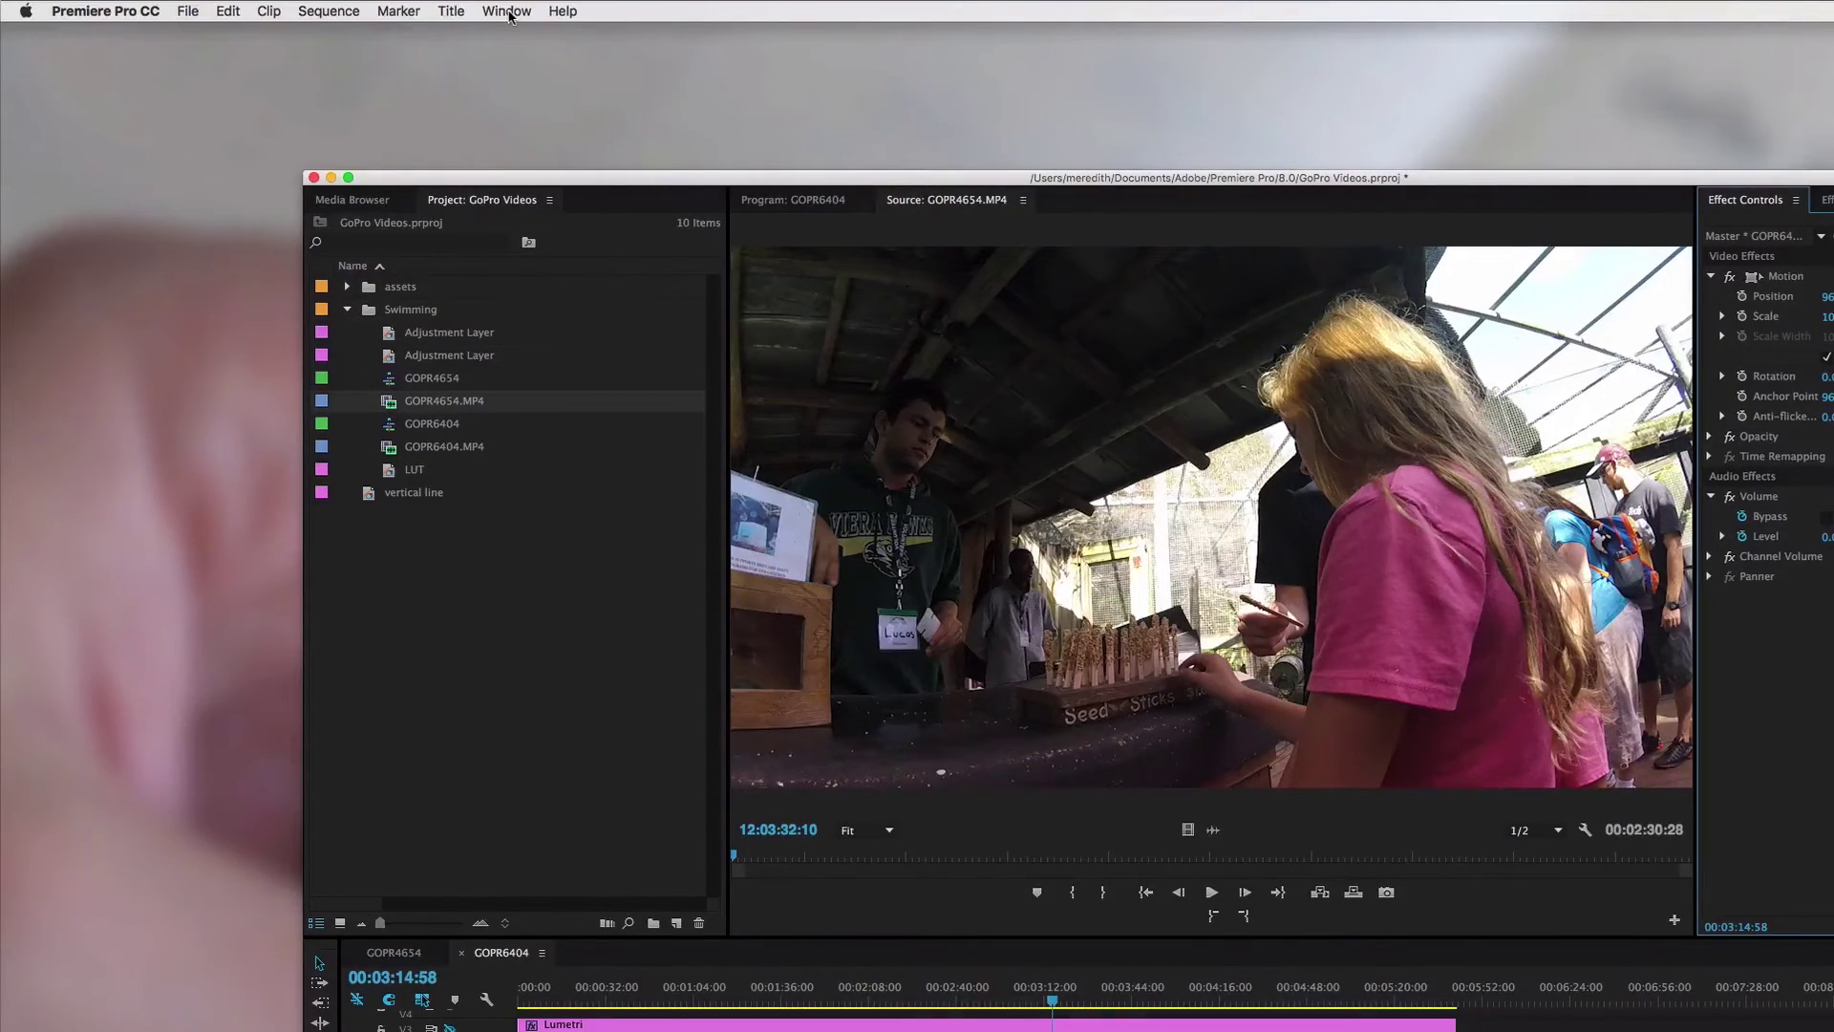
{"action": "left_click", "coordinate": [507, 11]}
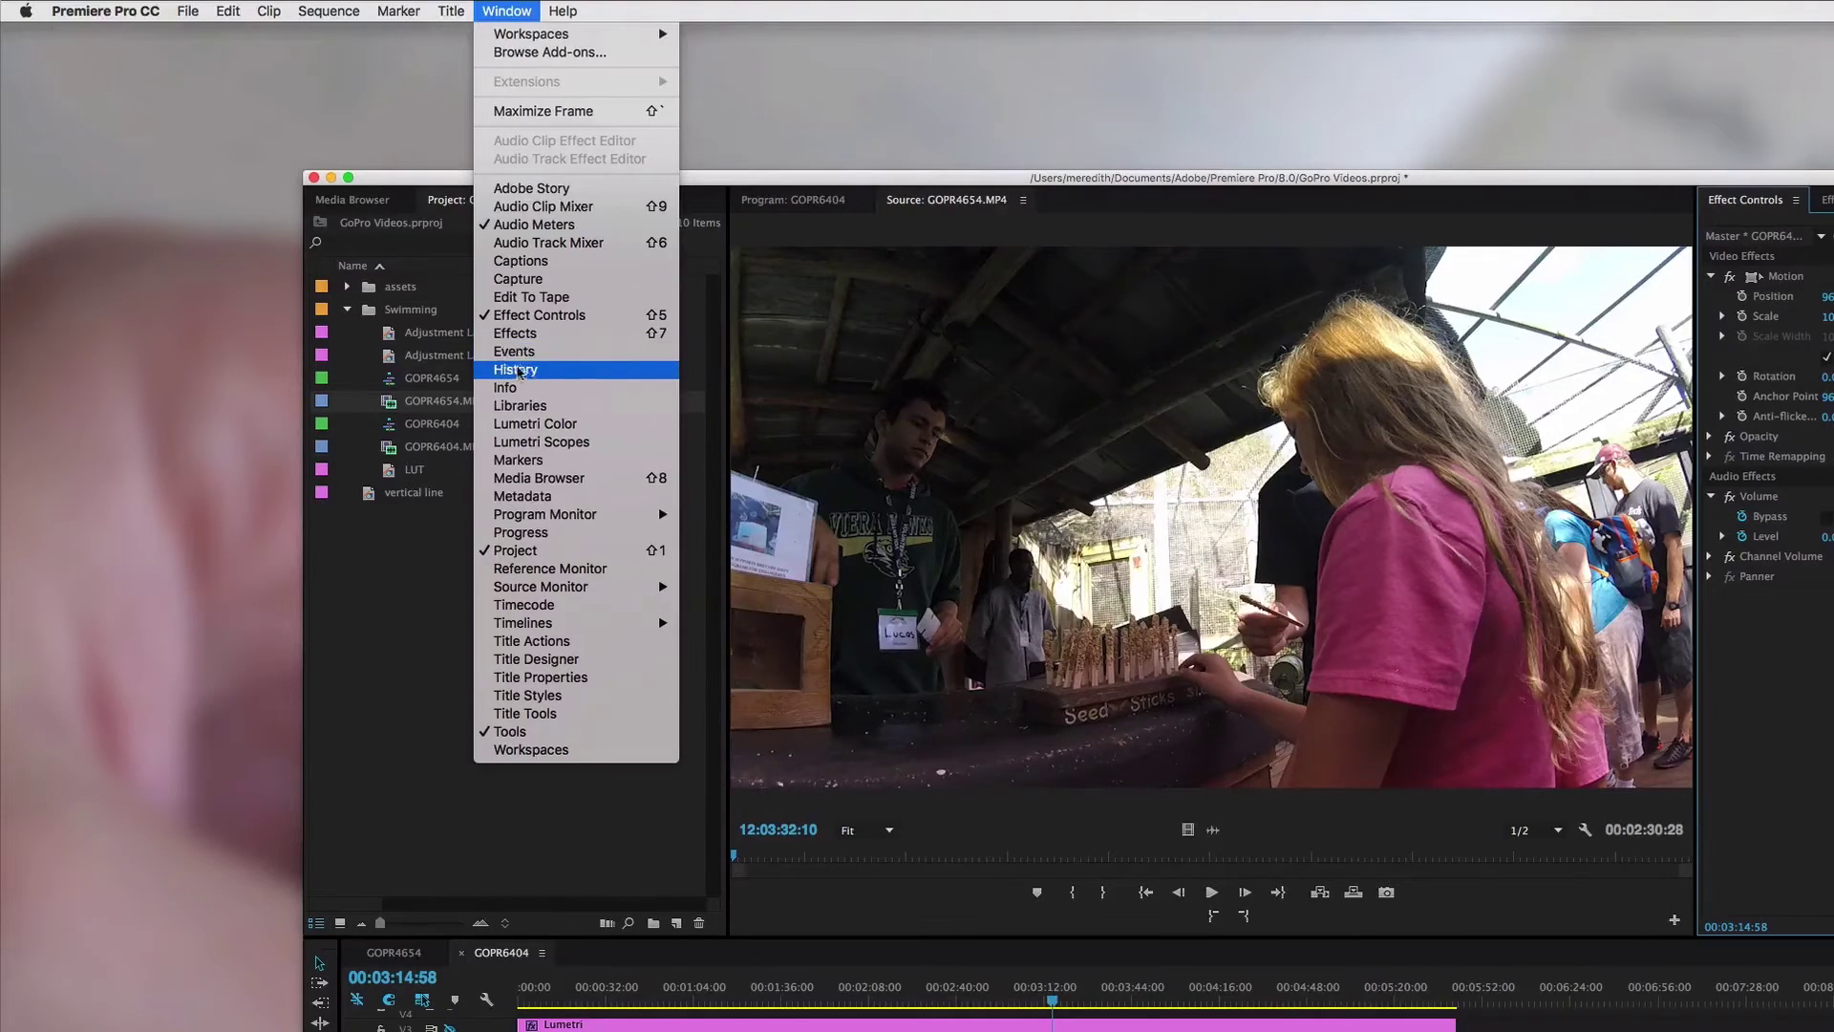
{"action": "left_click", "coordinate": [513, 372]}
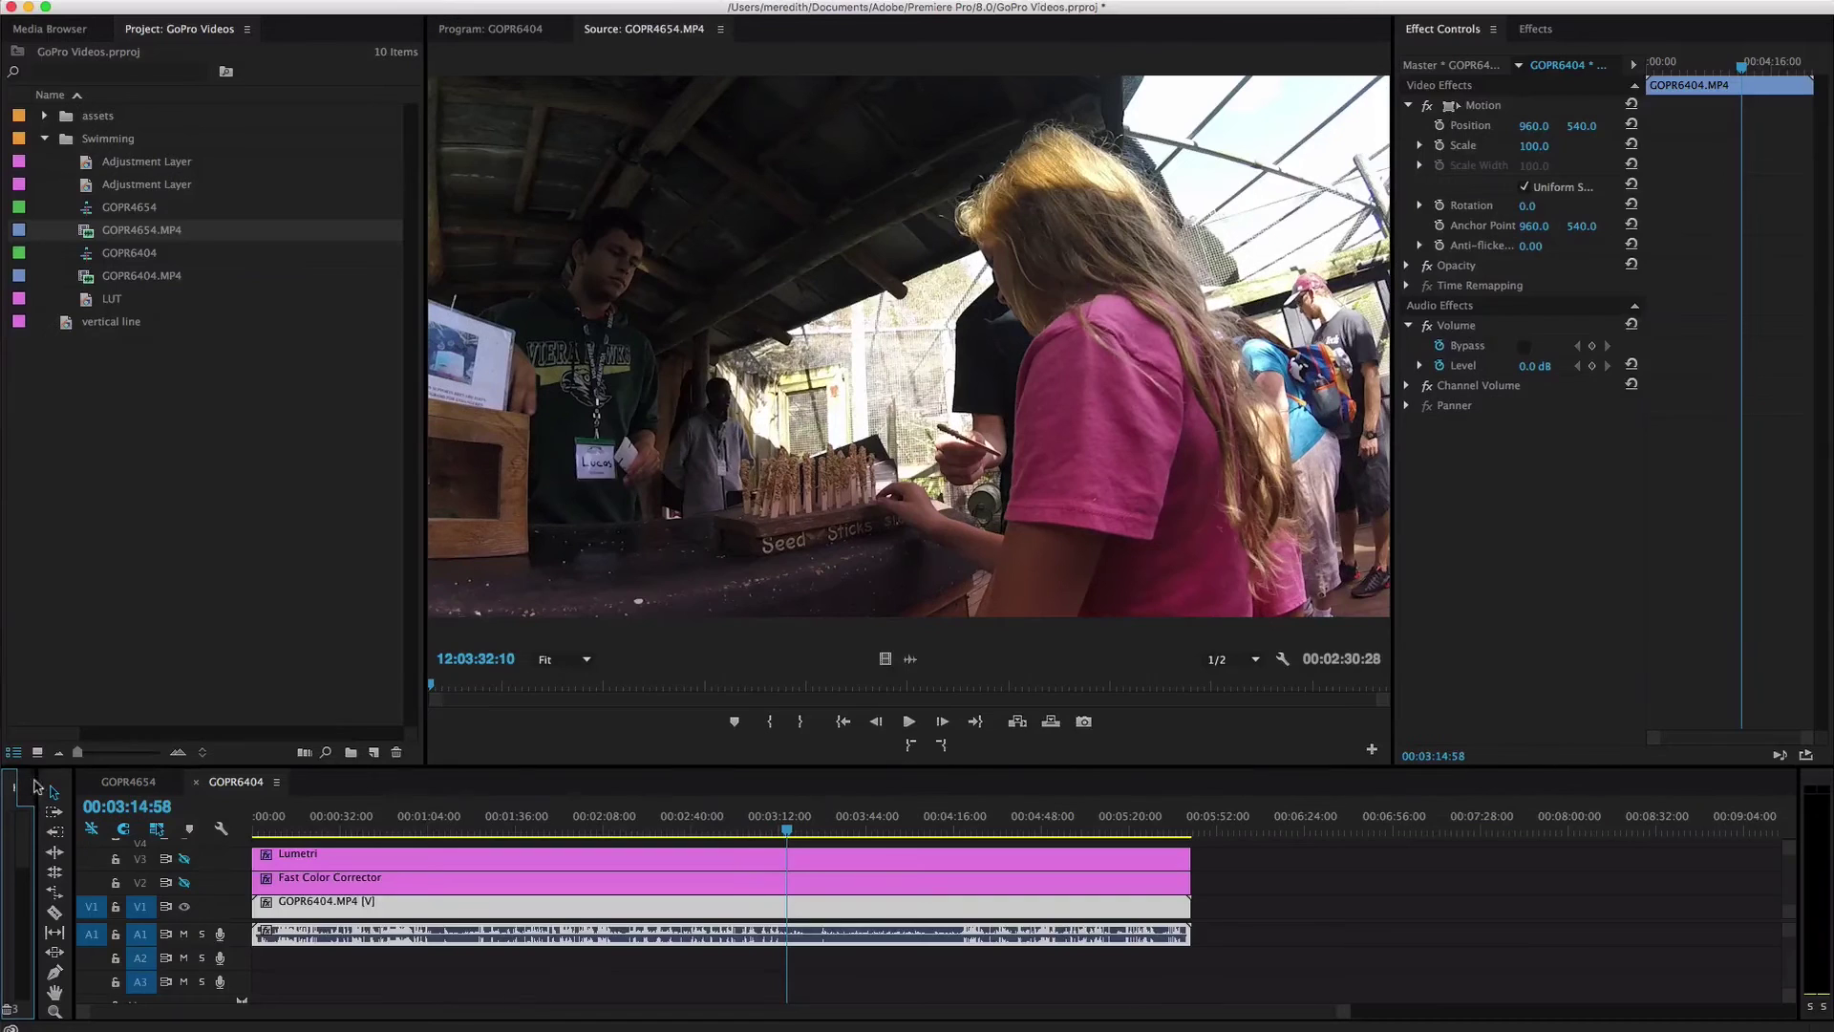
Widen the History panel, dock it into the Project group, then close it
{"action": "left_click_drag", "start_coordinate": [35, 782], "coordinate": [290, 793]}
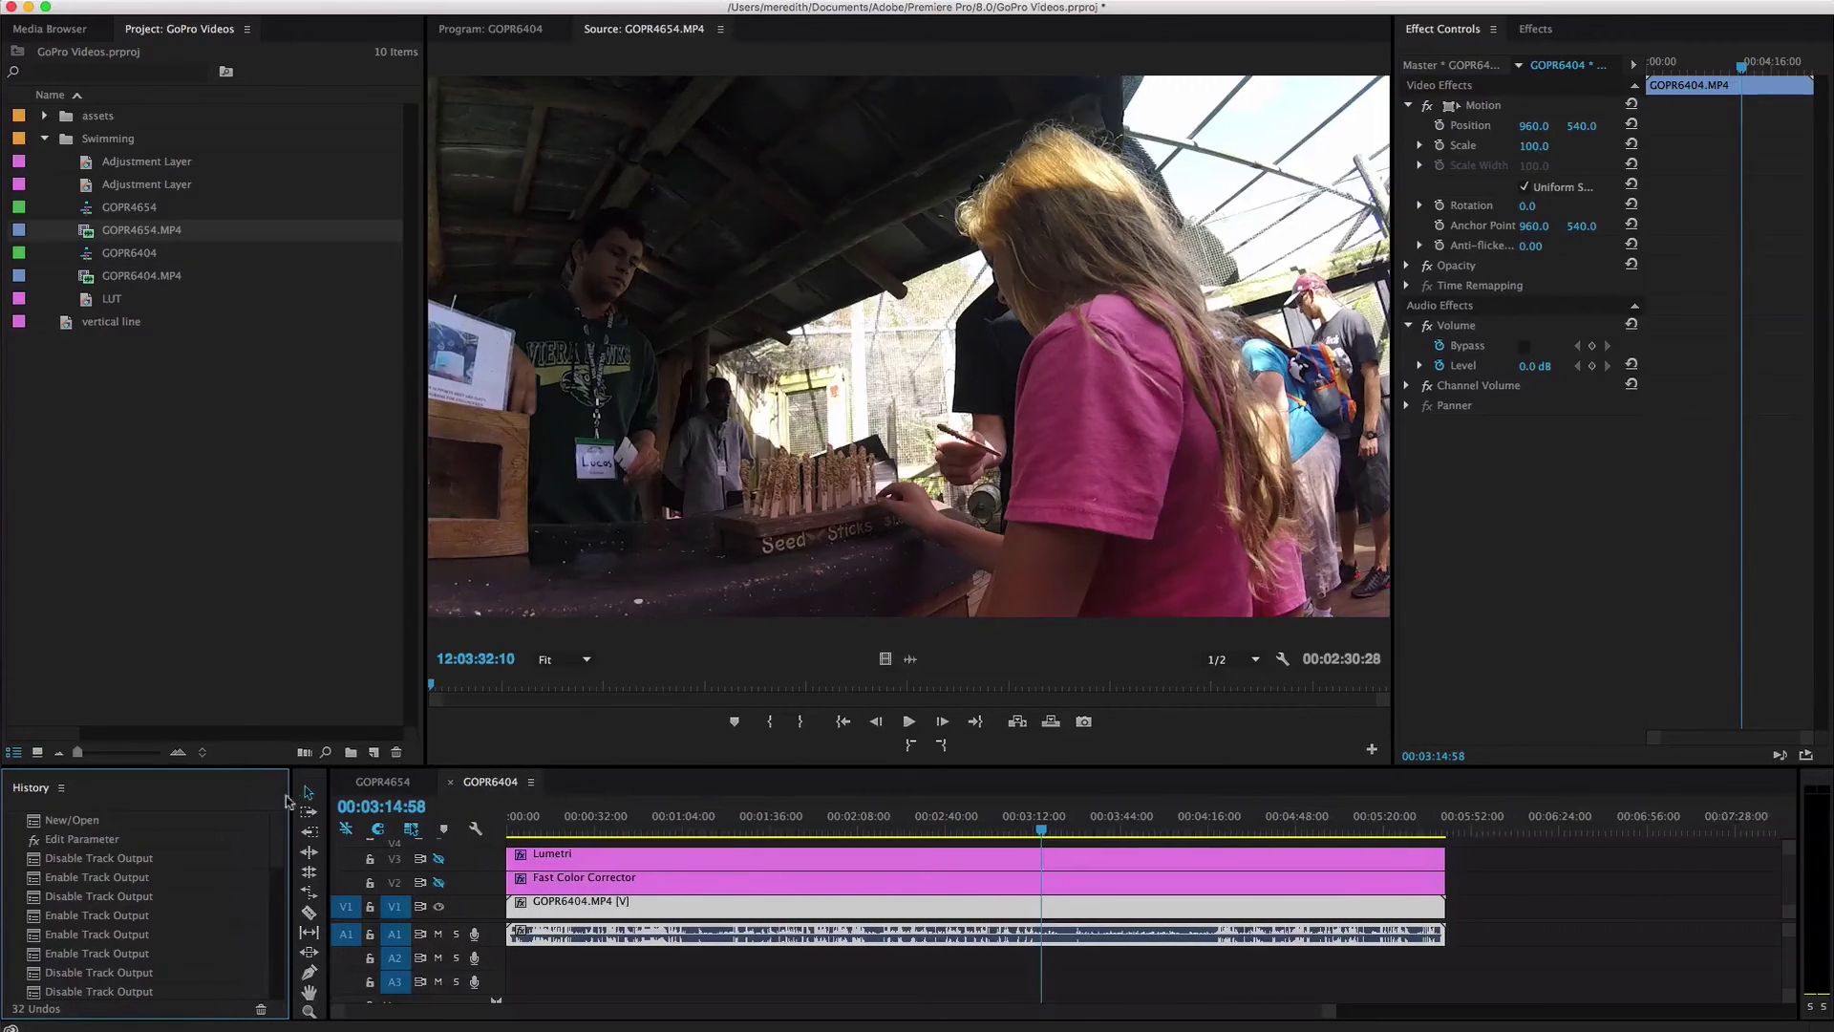
{"action": "scroll", "coordinate": [96, 912], "scroll_direction": "down", "scroll_amount": 5}
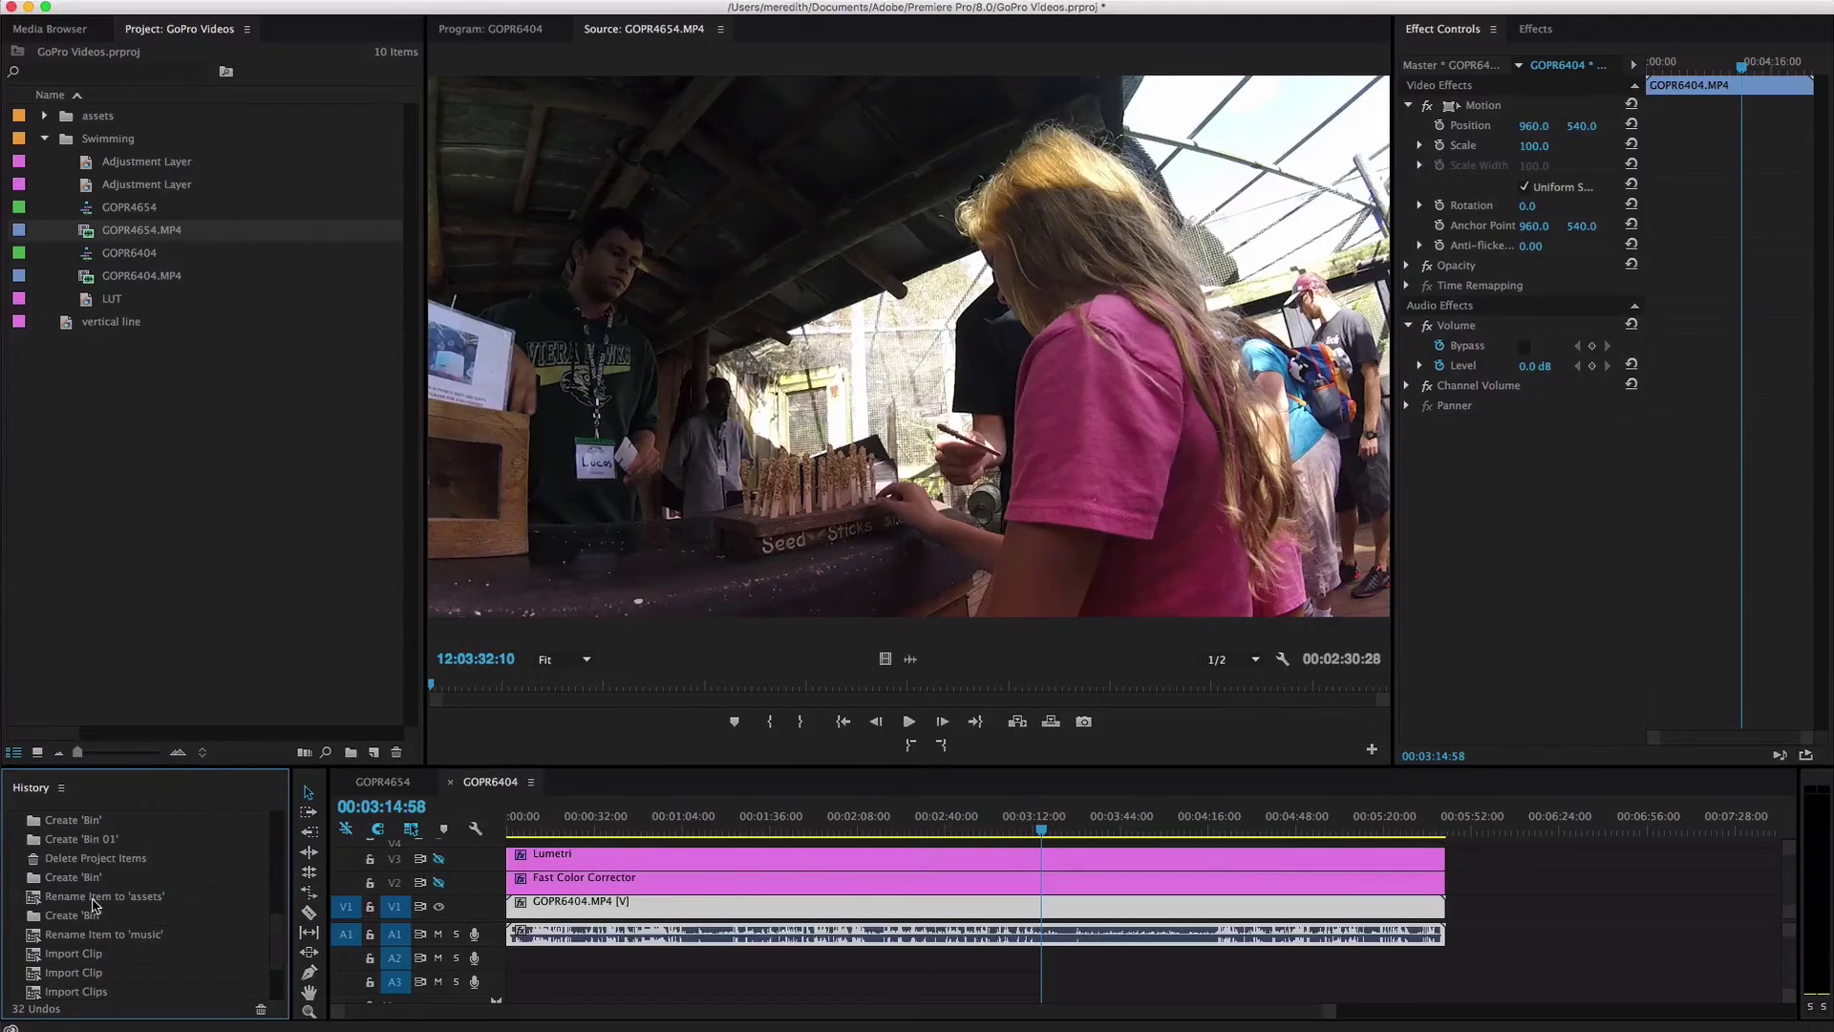
{"action": "scroll", "coordinate": [94, 910], "scroll_direction": "down", "scroll_amount": 3}
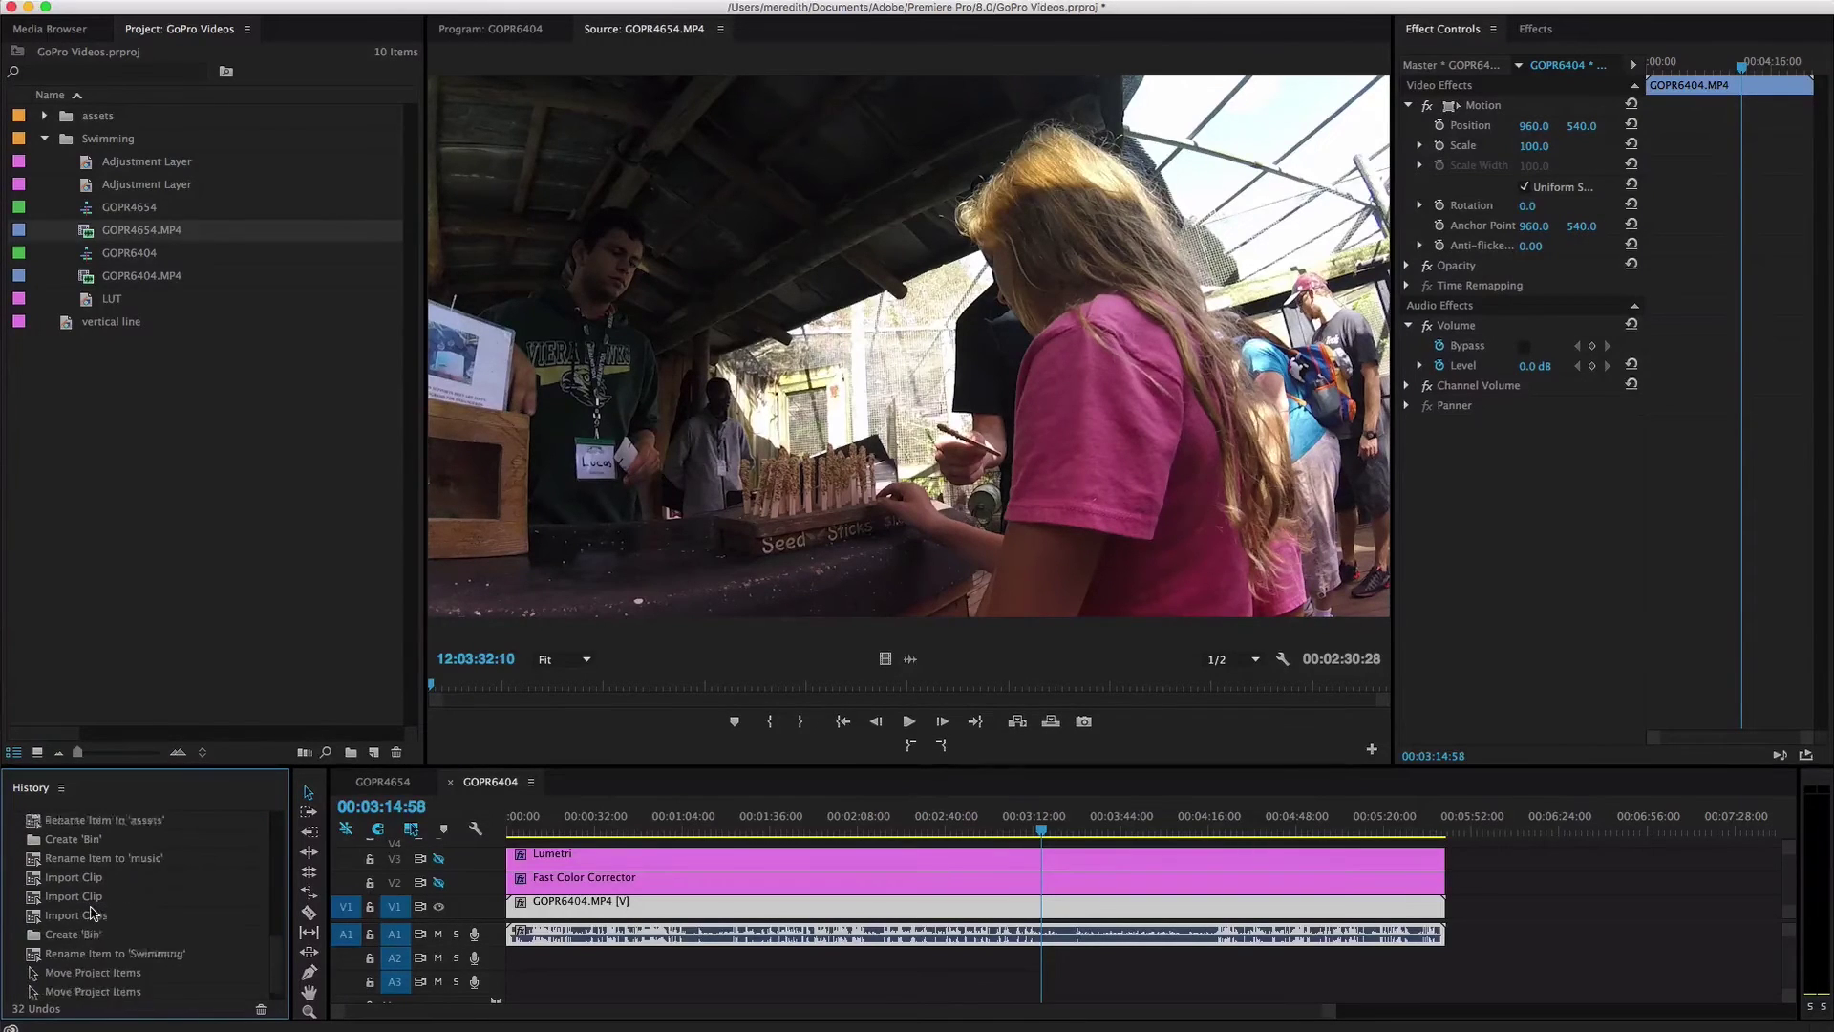
{"action": "scroll", "coordinate": [93, 913], "scroll_direction": "up", "scroll_amount": 10}
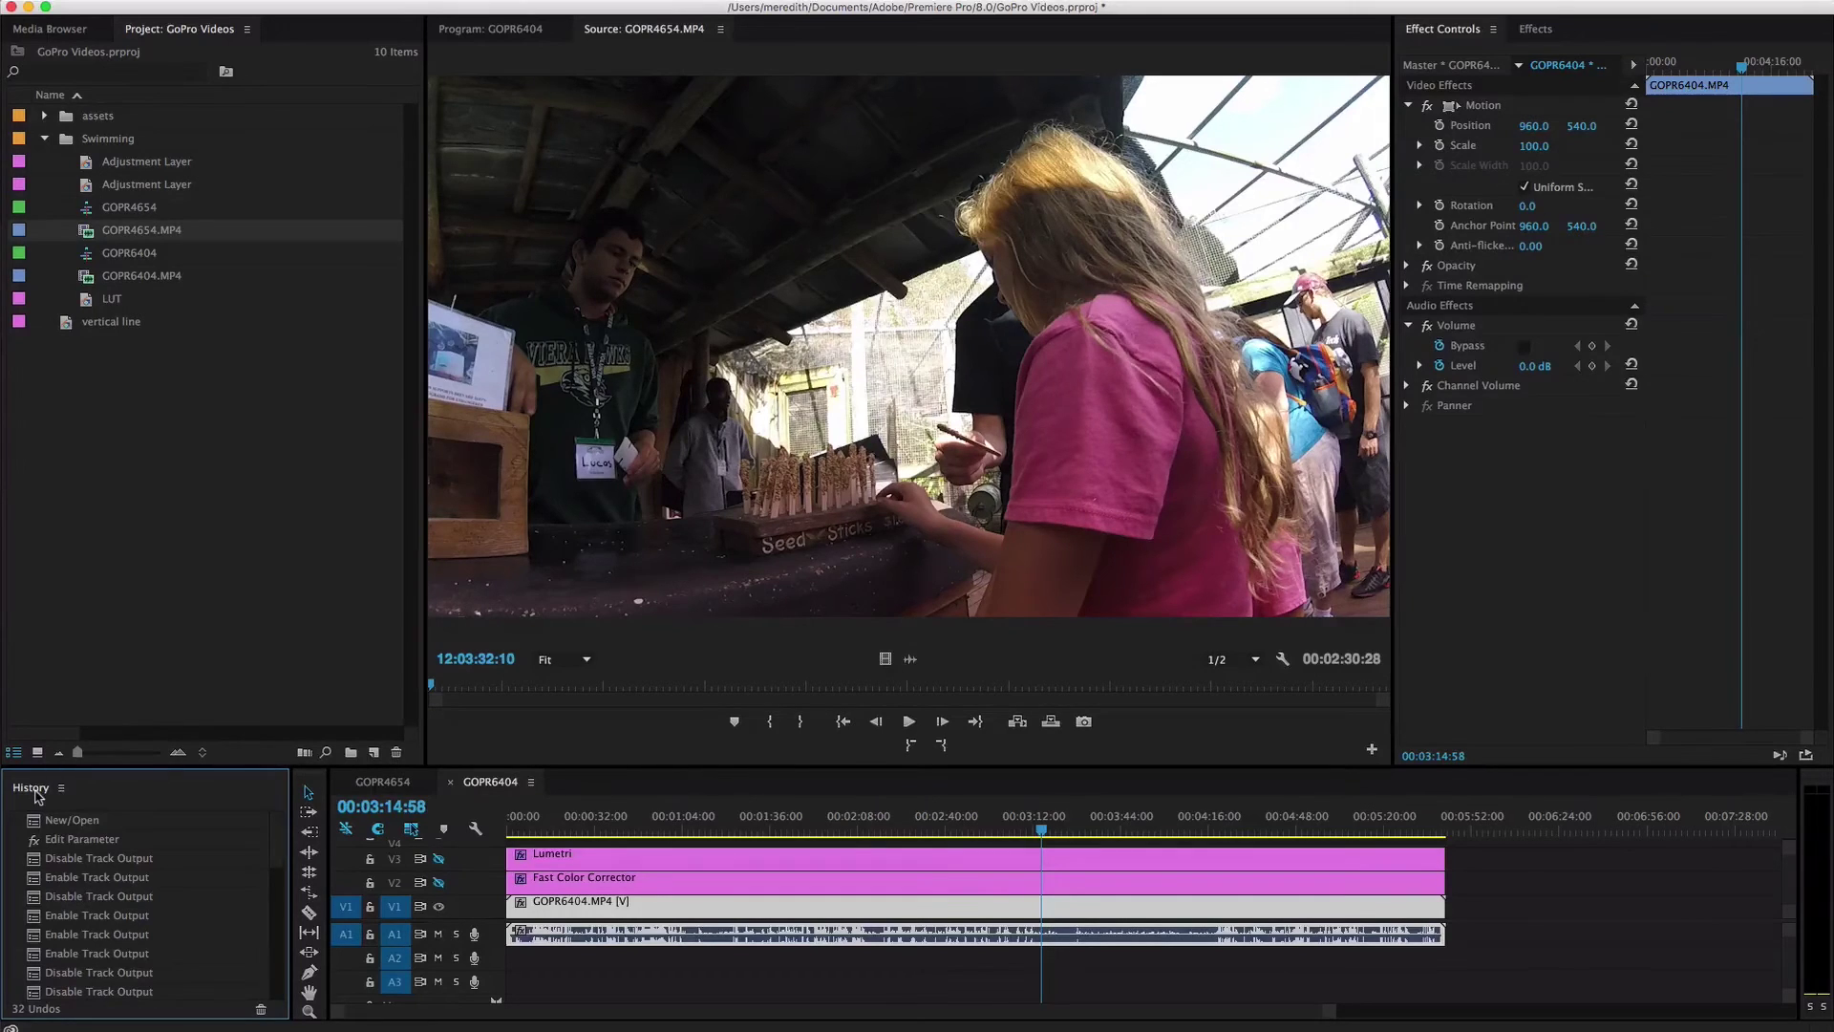
{"action": "left_click_drag", "start_coordinate": [39, 796], "coordinate": [342, 35]}
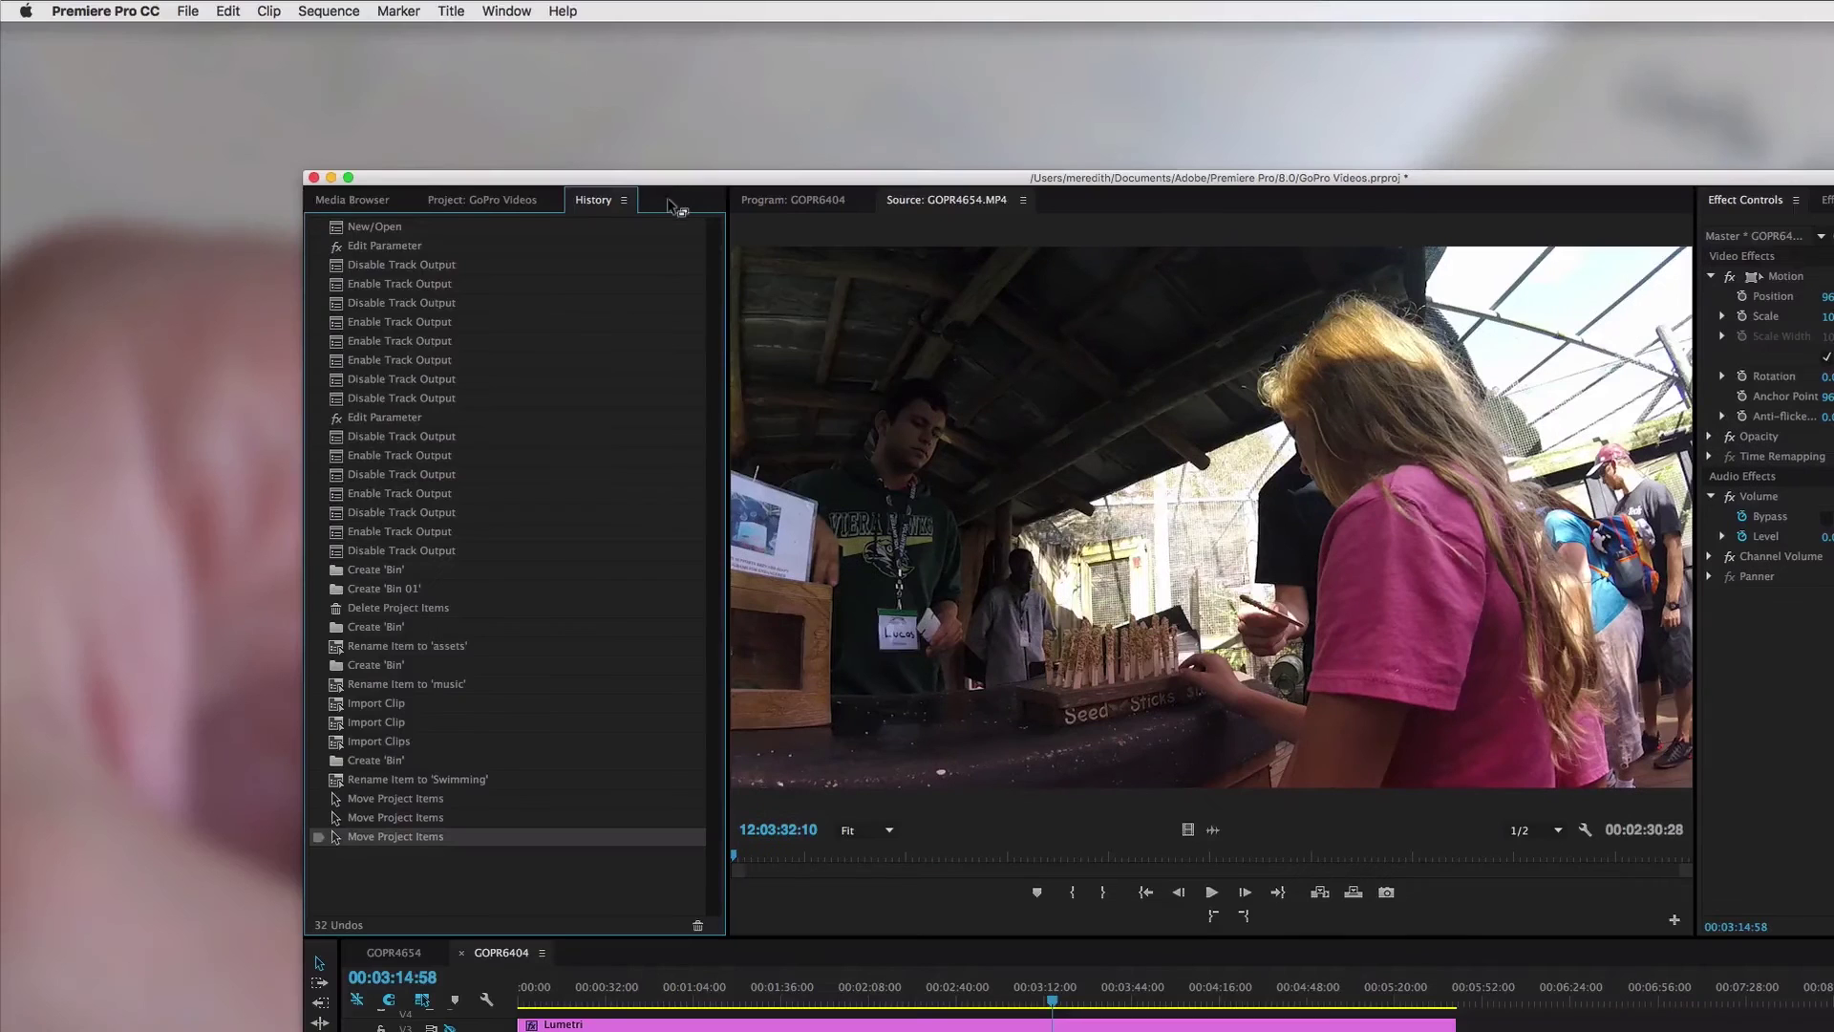
{"action": "left_click", "coordinate": [624, 201]}
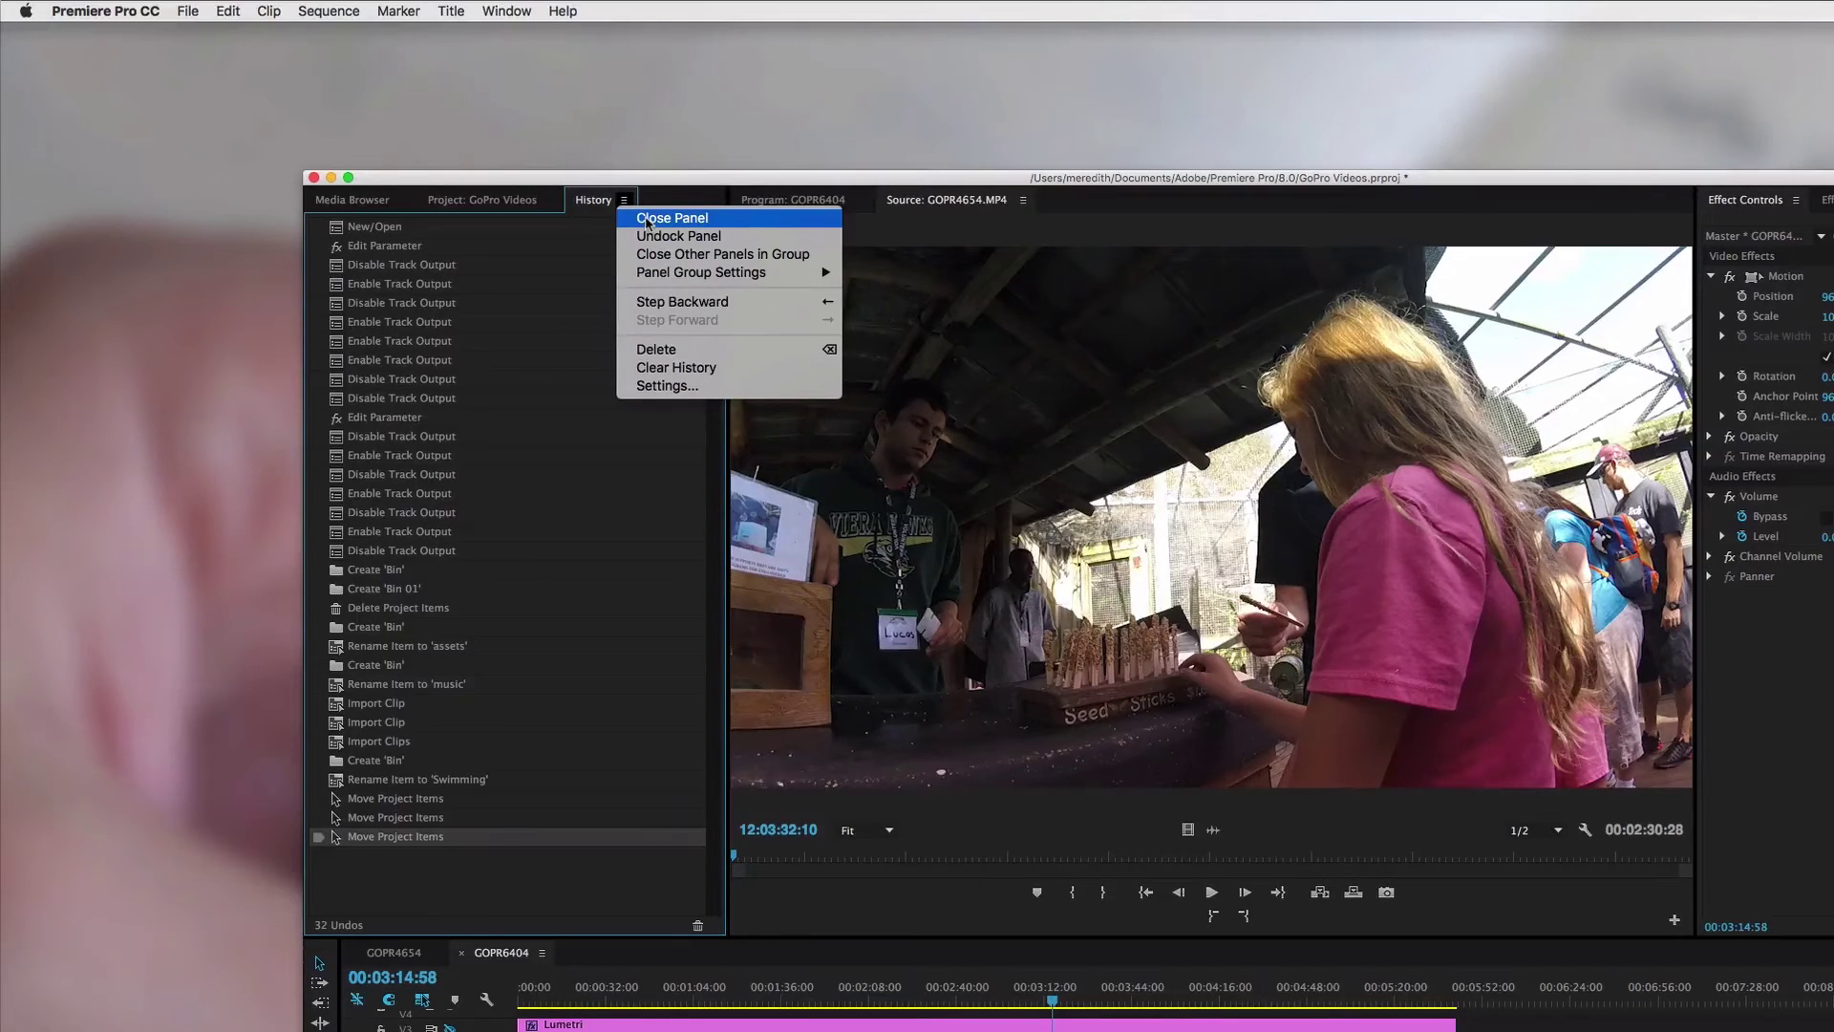
{"action": "left_click", "coordinate": [646, 219]}
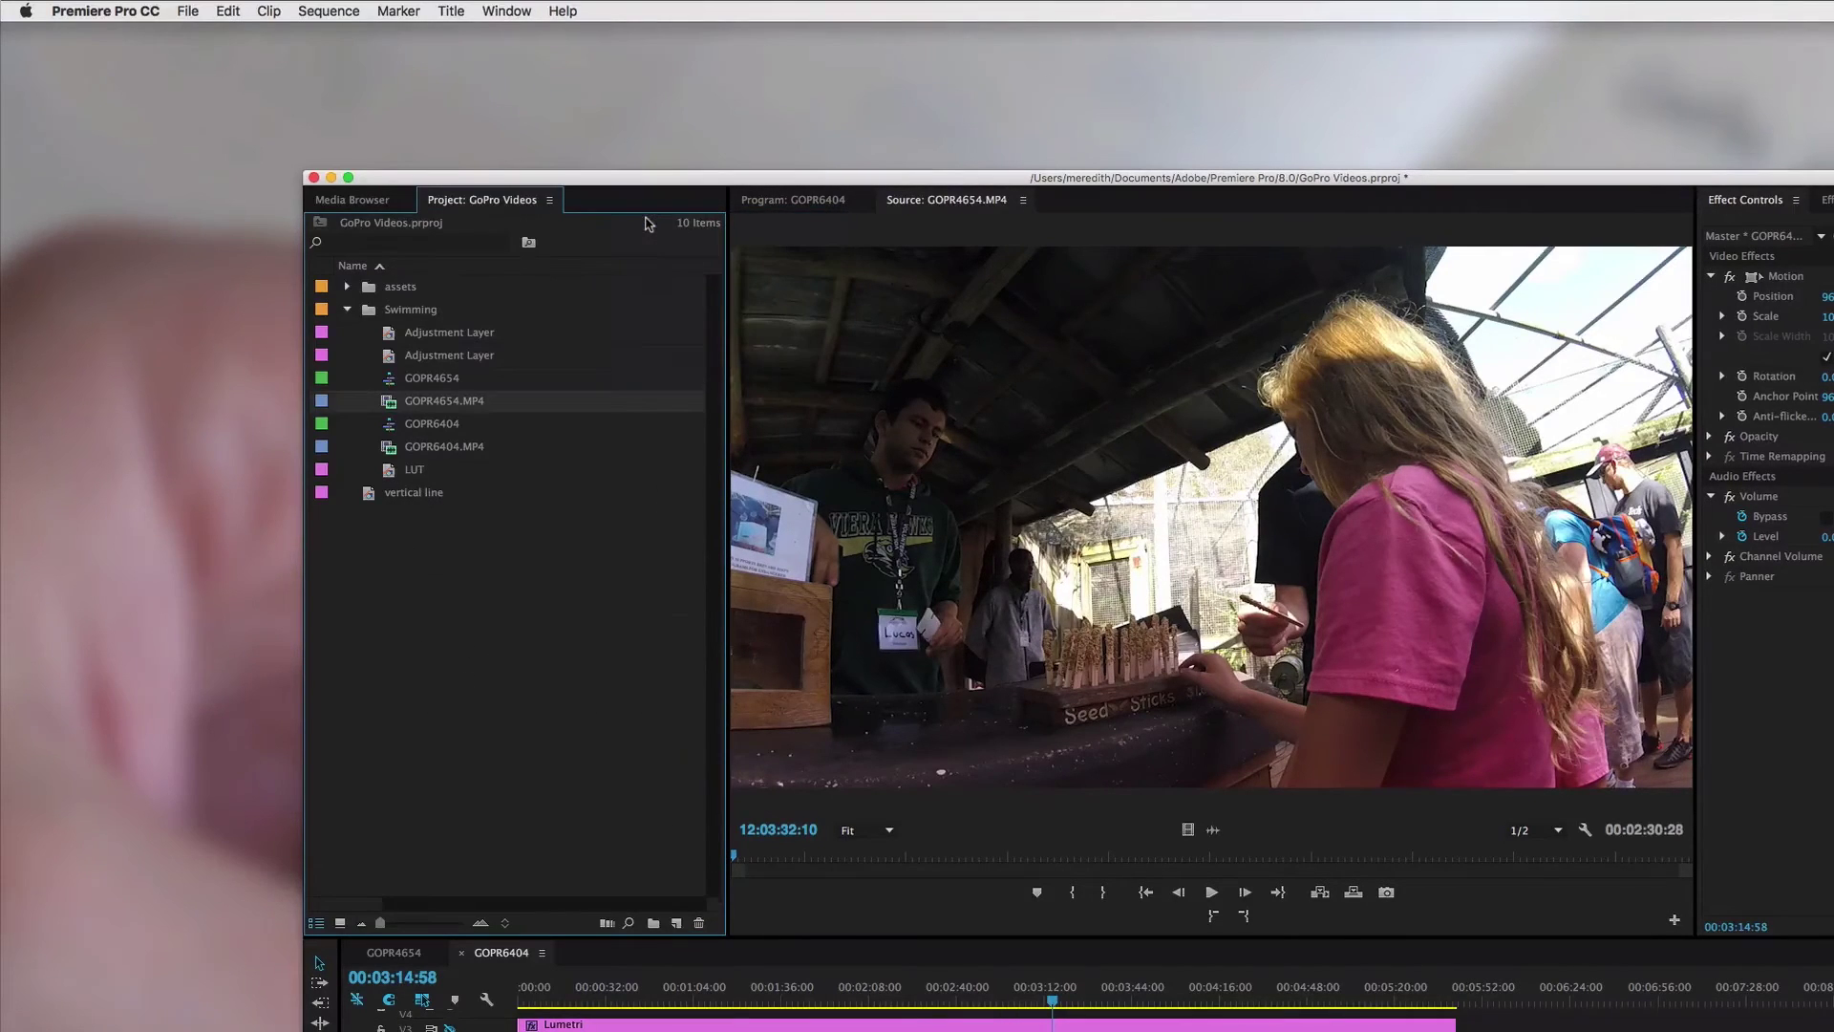
{"action": "left_click", "coordinate": [508, 10]}
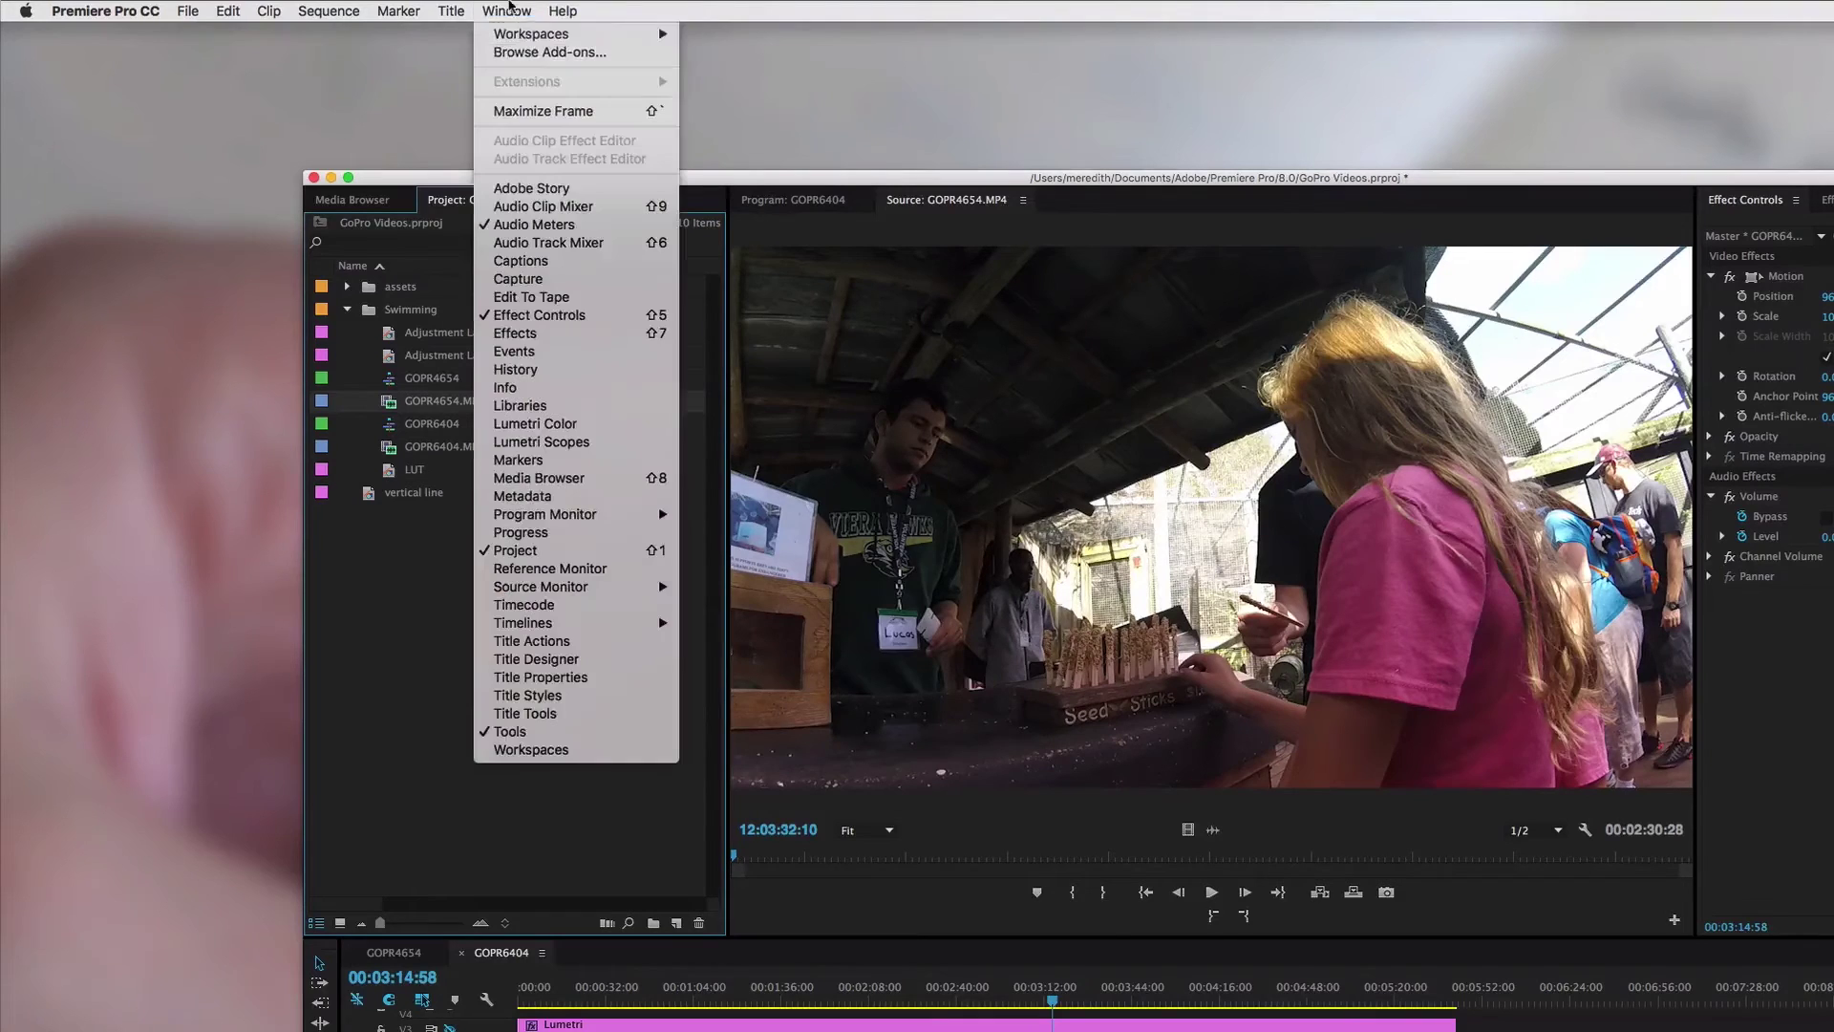
{"action": "mouse_move", "coordinate": [519, 39]}
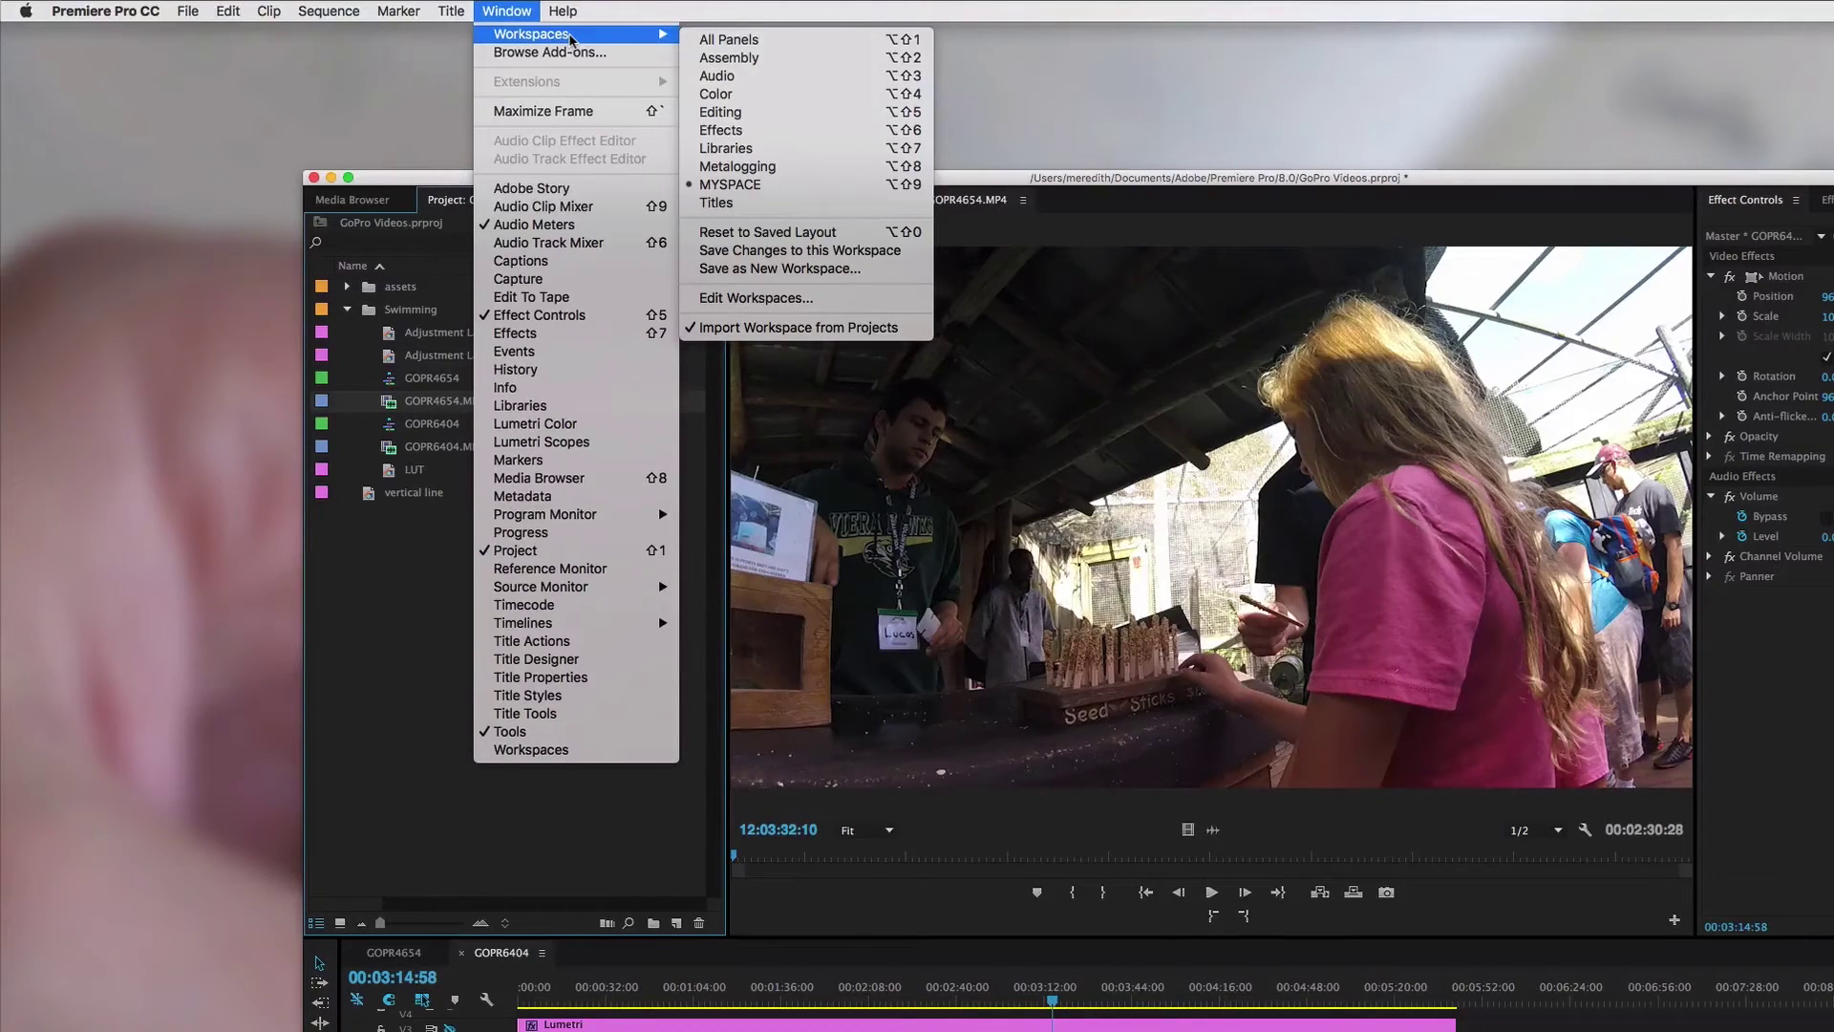
{"action": "left_click", "coordinate": [736, 185]}
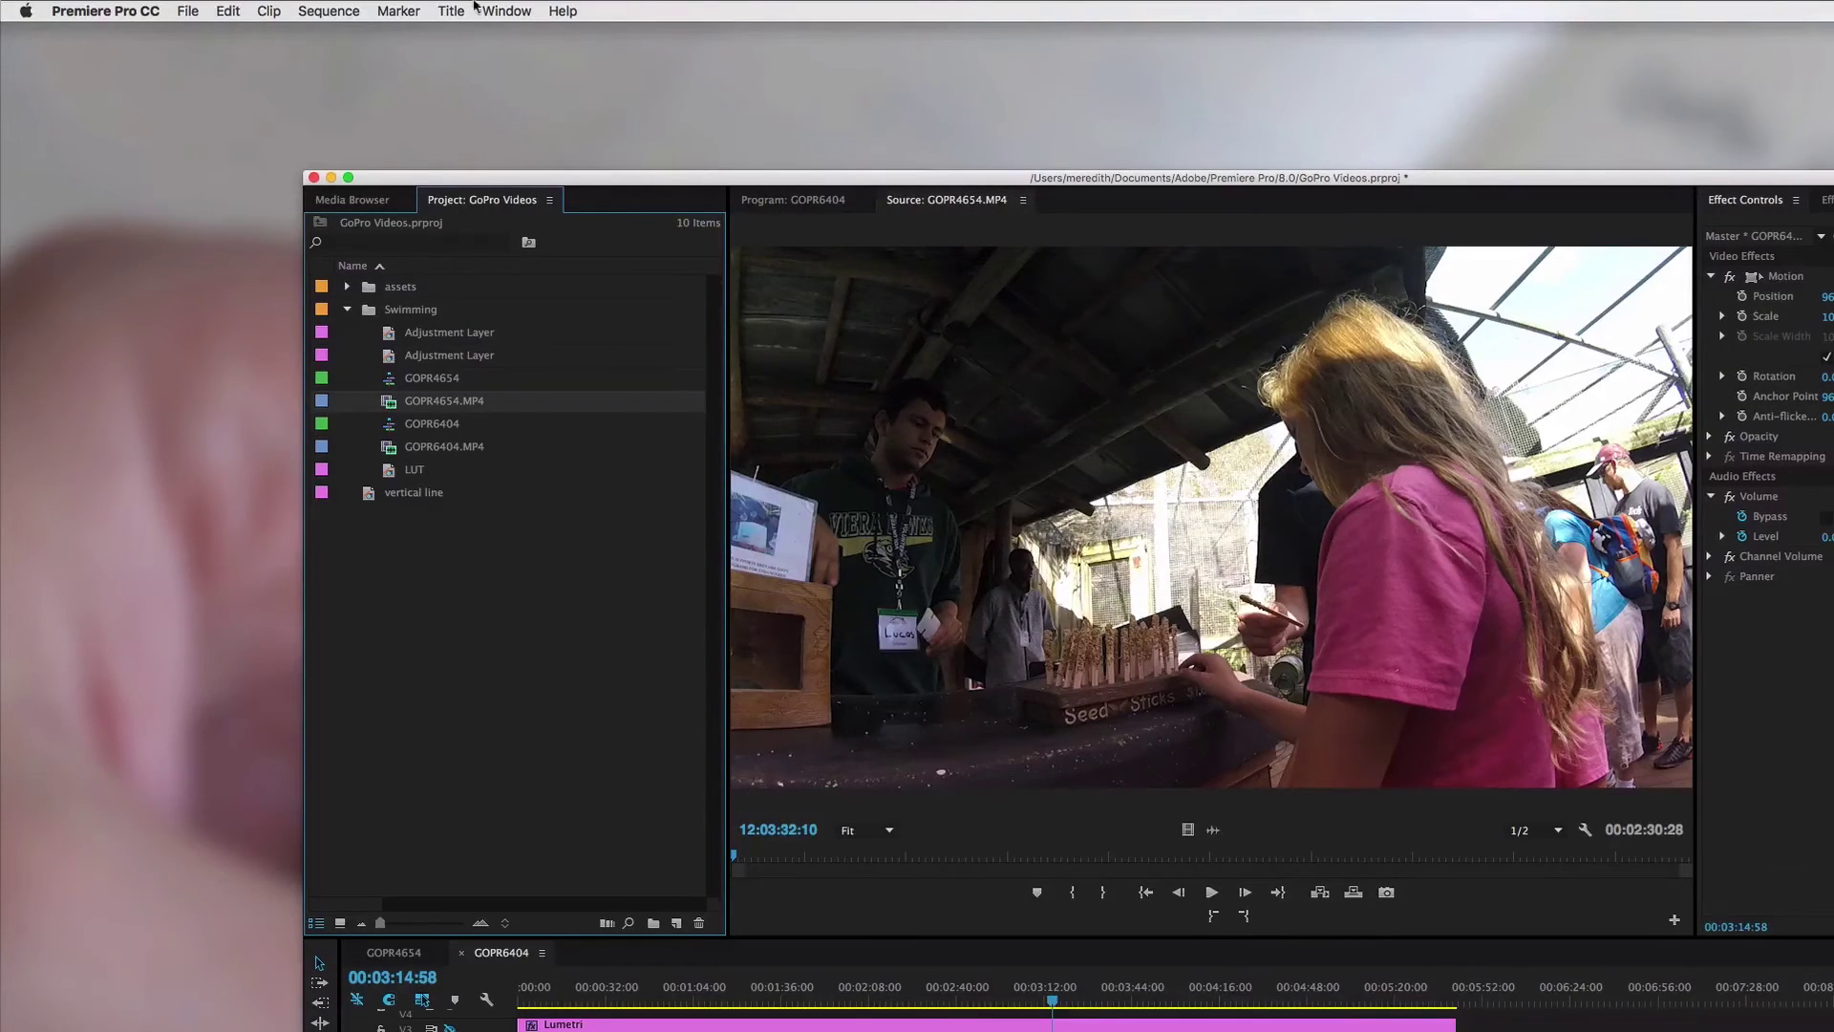
{"action": "left_click", "coordinate": [512, 11]}
{"action": "mouse_move", "coordinate": [514, 36]}
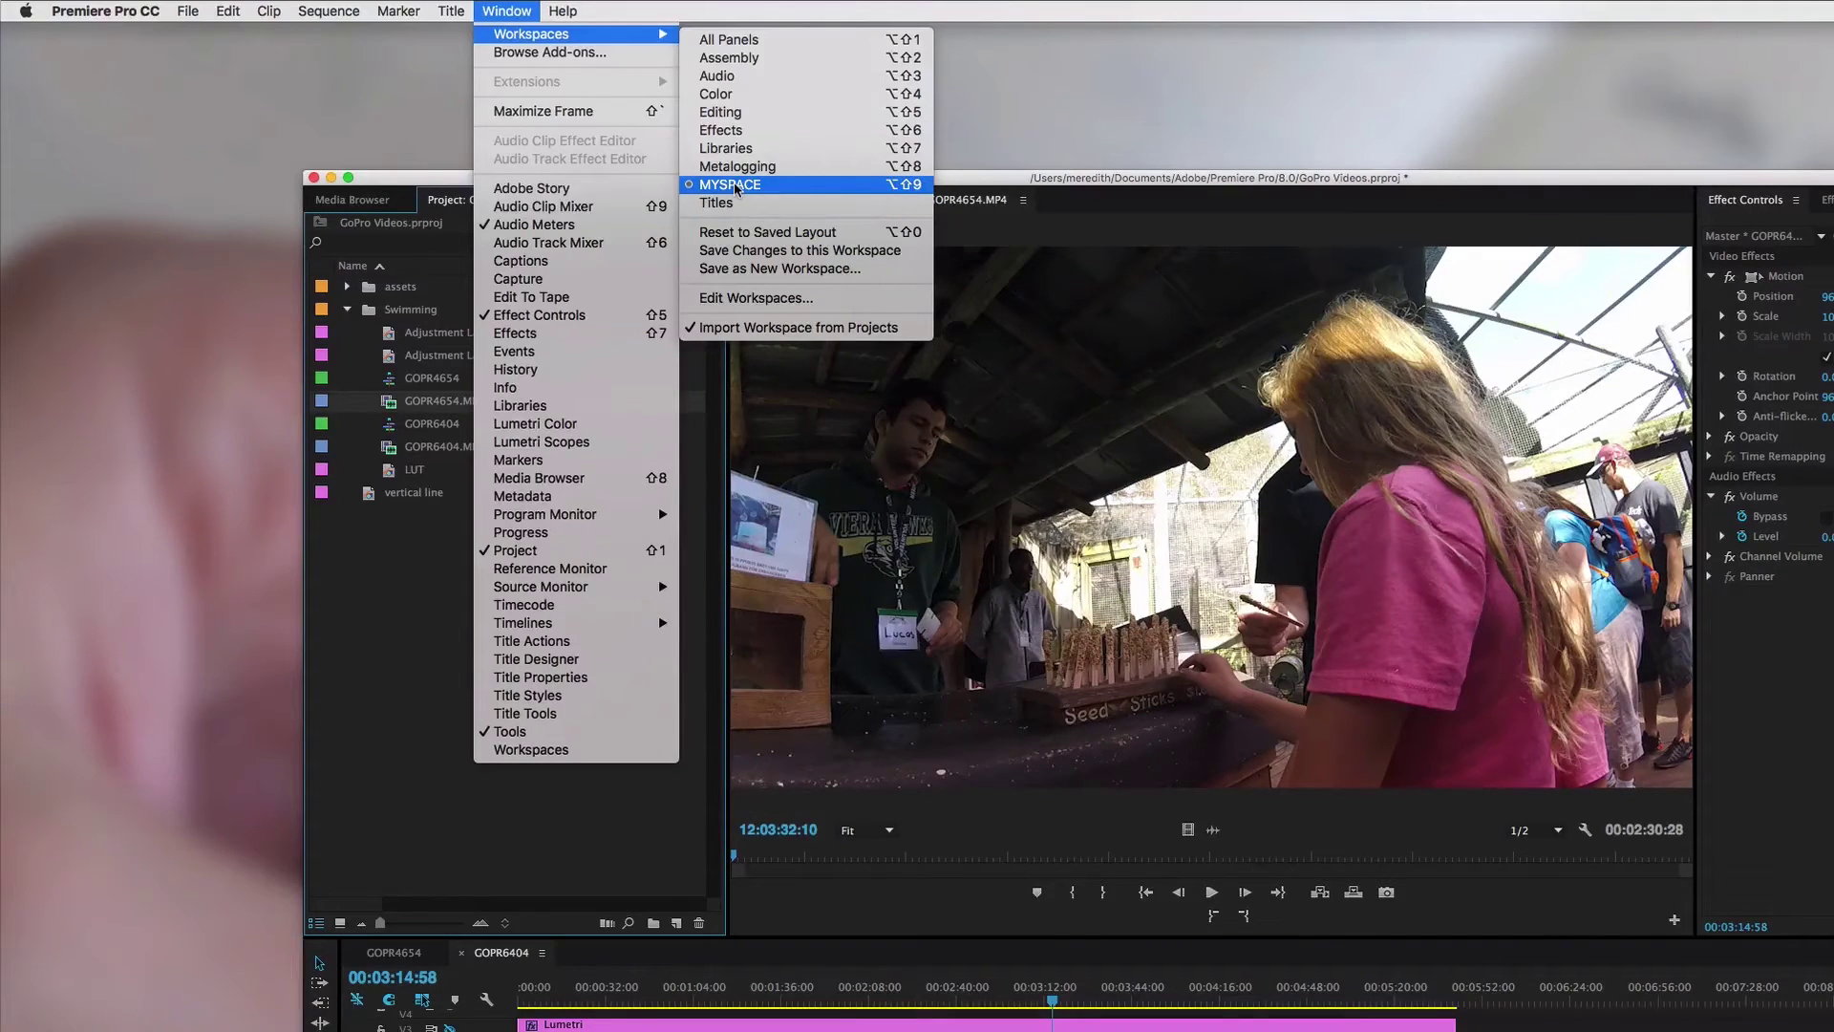
{"action": "left_click", "coordinate": [731, 43]}
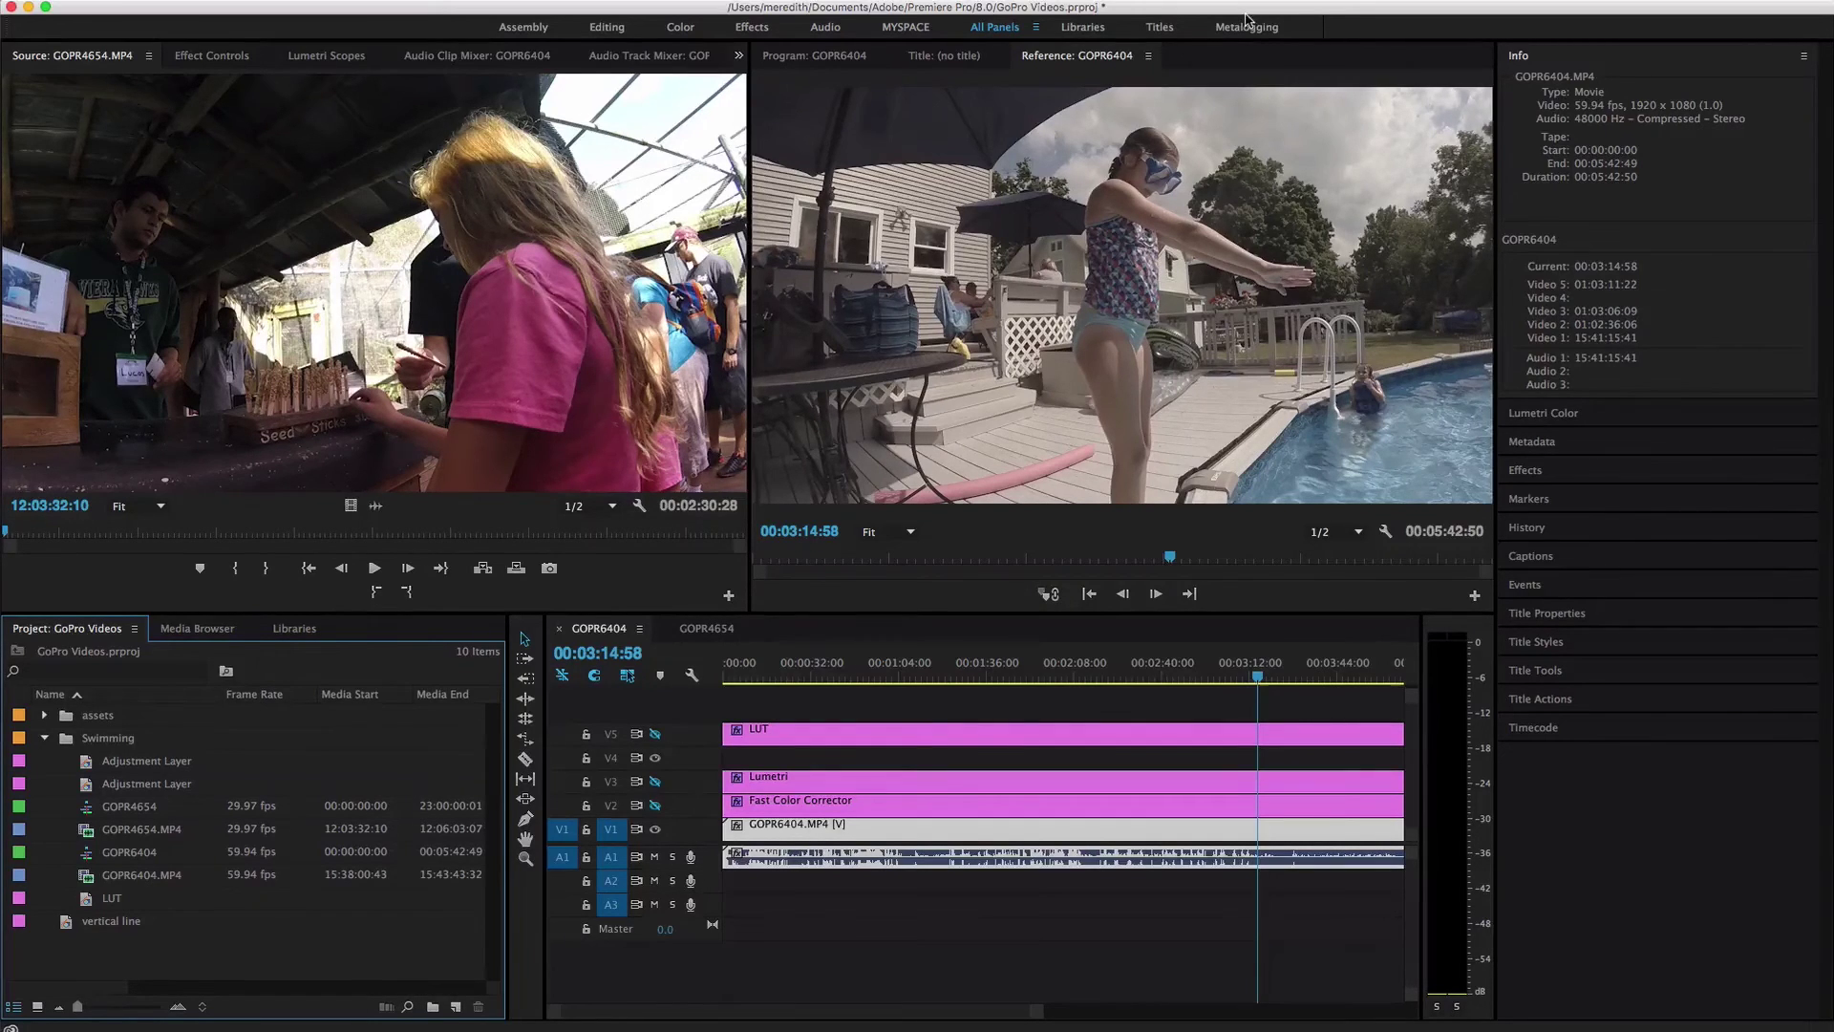
{"action": "left_click", "coordinate": [516, 32]}
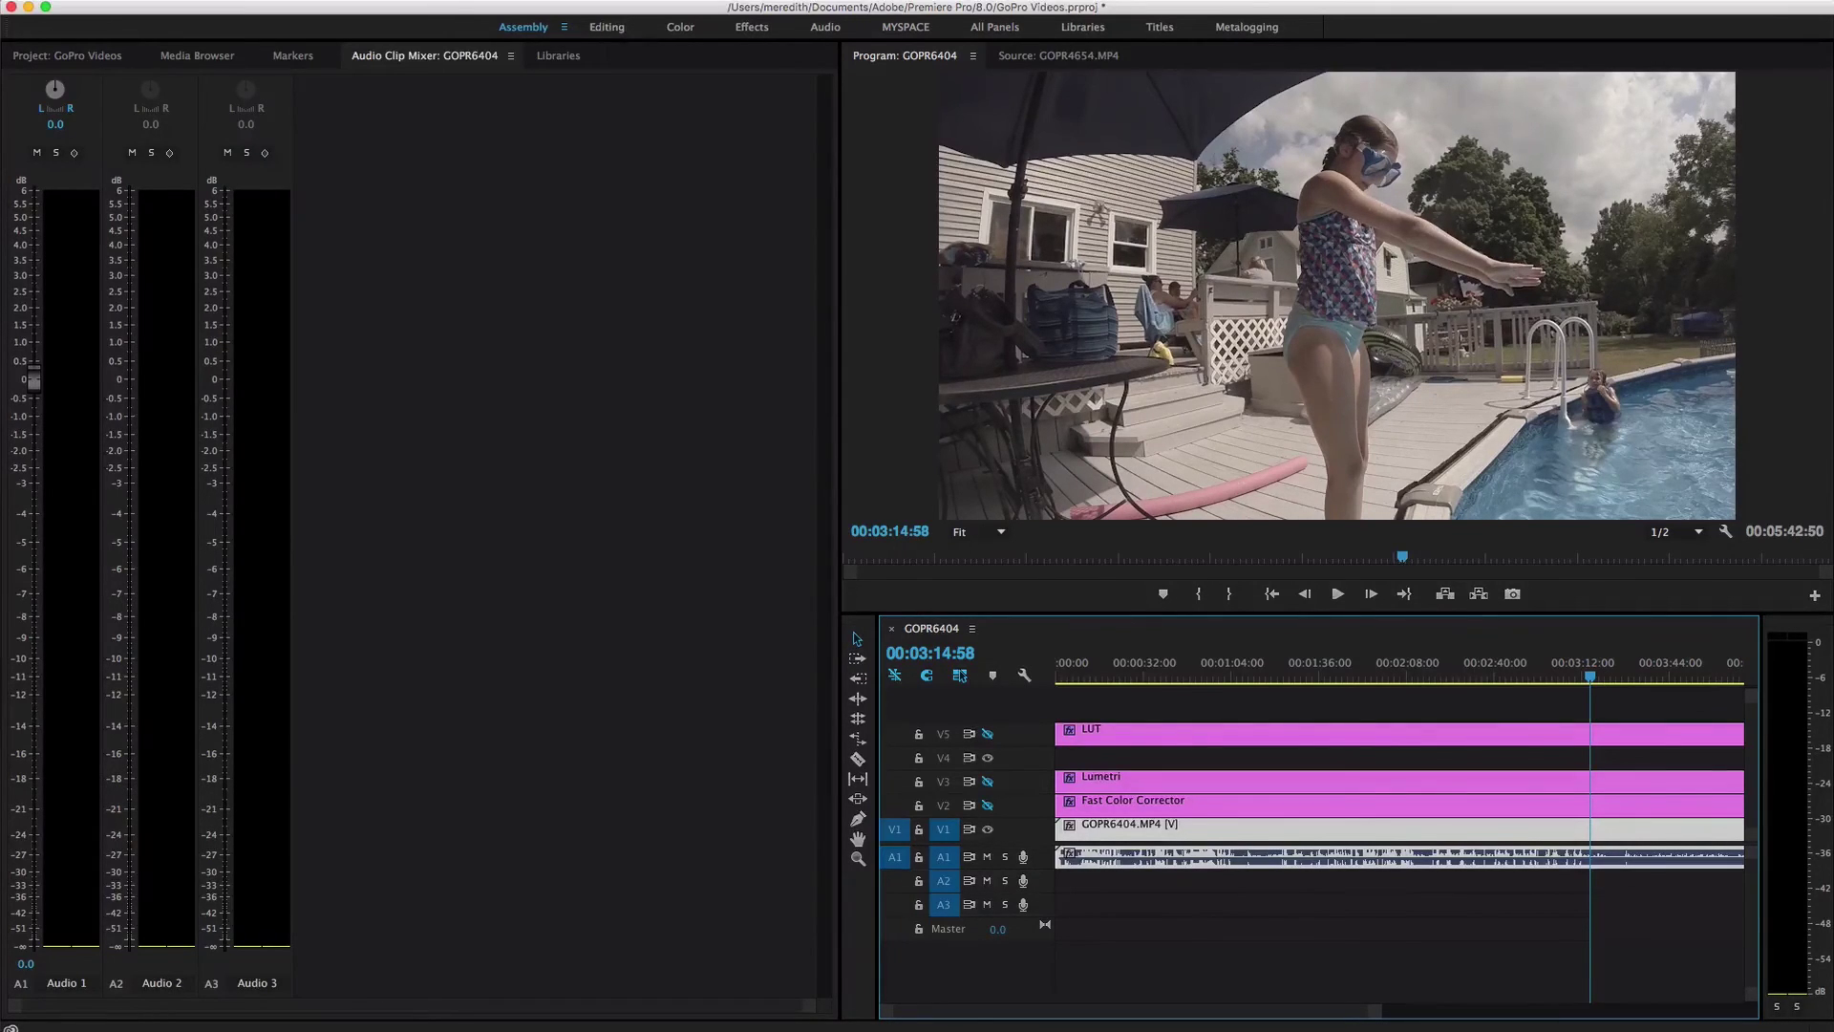
{"action": "left_click", "coordinate": [196, 2]}
{"action": "mouse_move", "coordinate": [229, 579]}
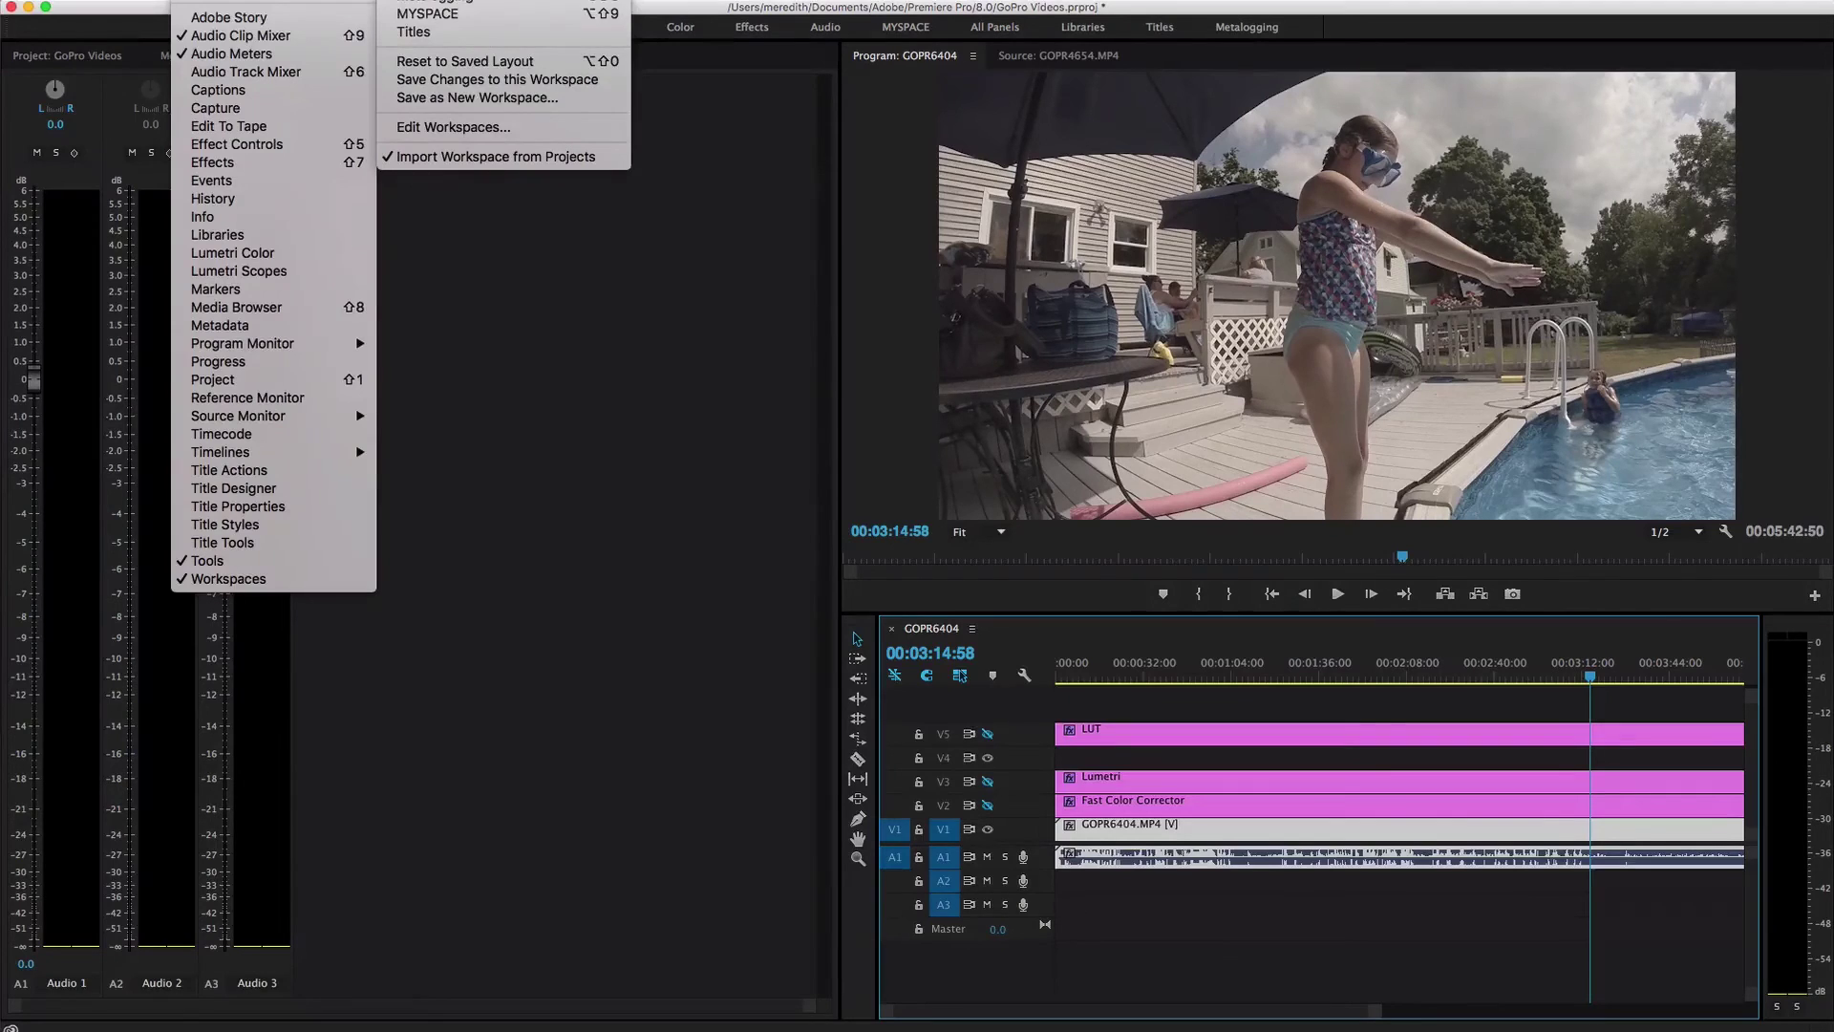
{"action": "left_click", "coordinate": [486, 13]}
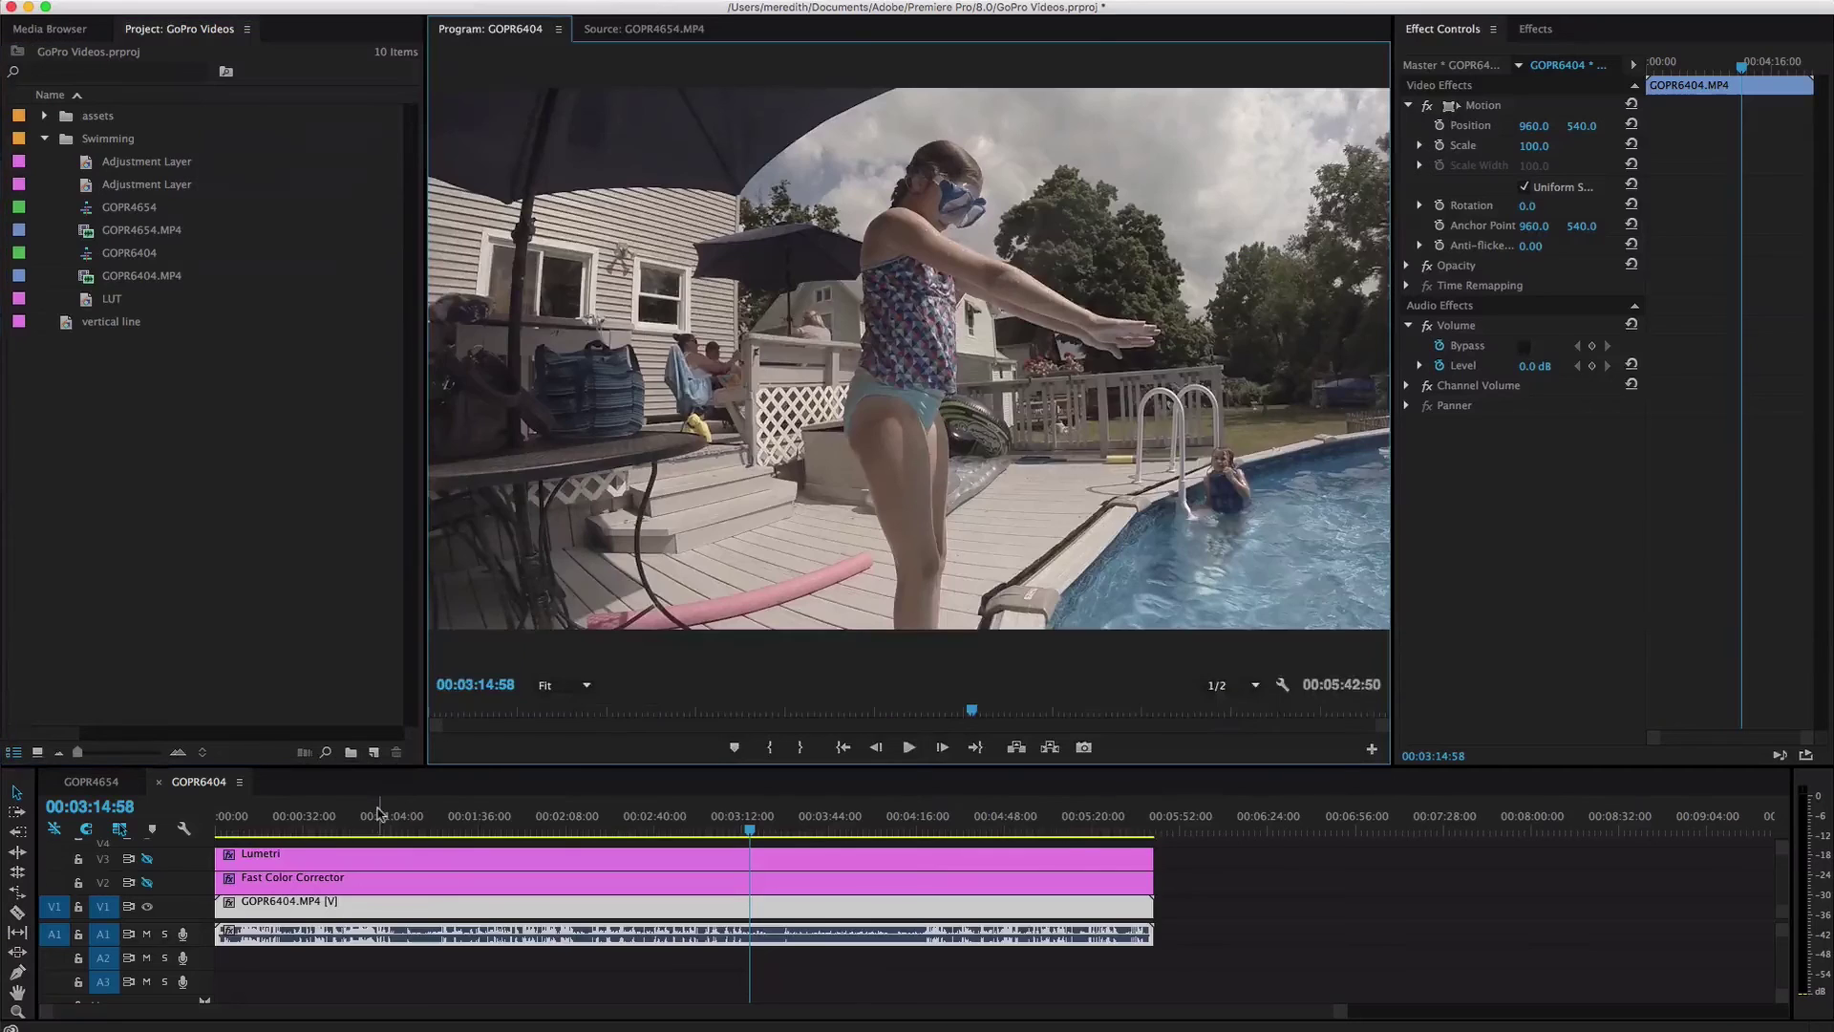